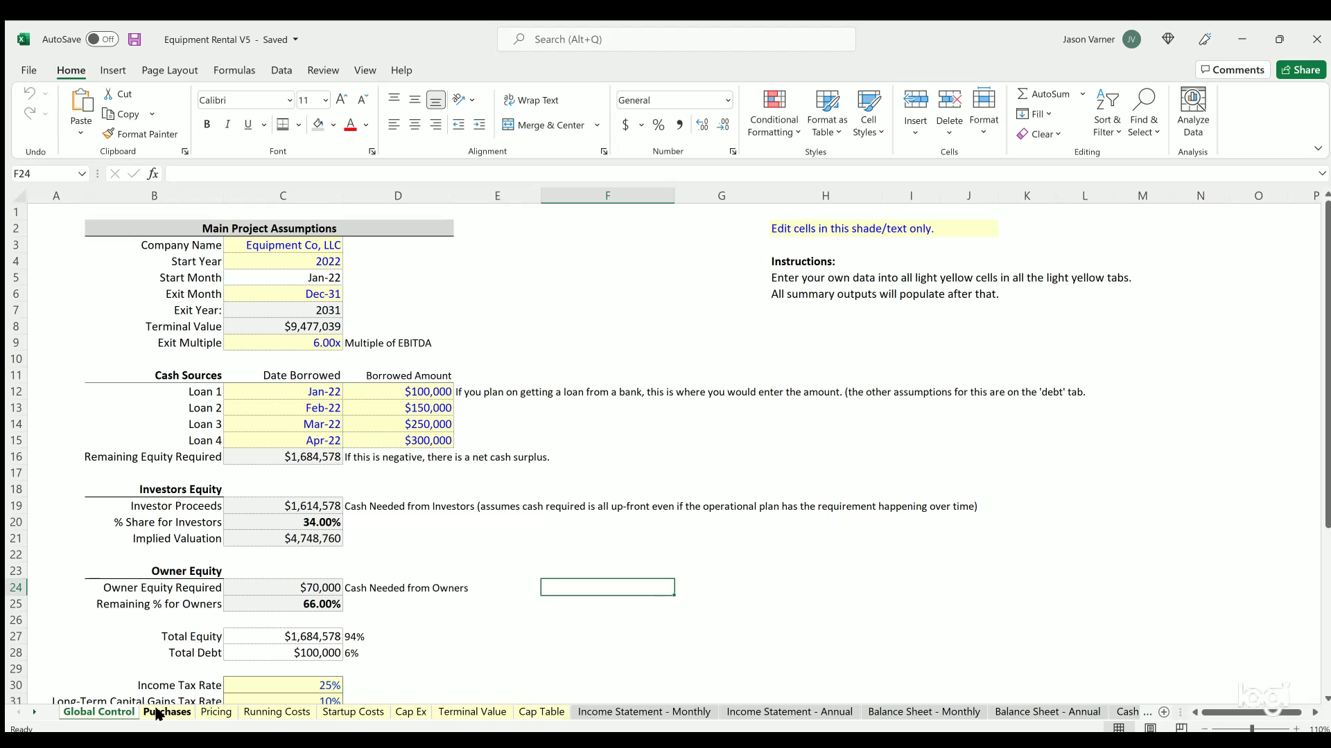
- Review the equipment item list on the Purchases sheet, from Toe Mower down through the other equipment rows
click(158, 713)
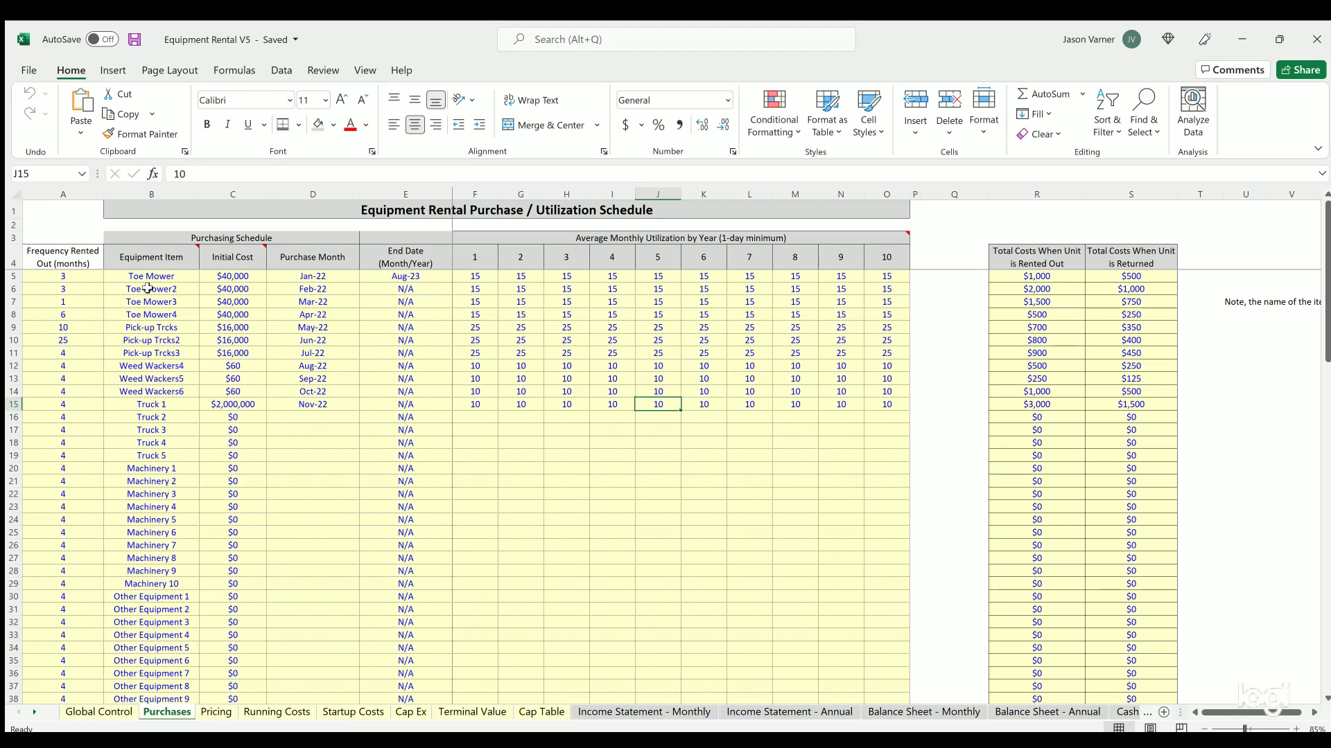
drag(156, 276, 156, 549)
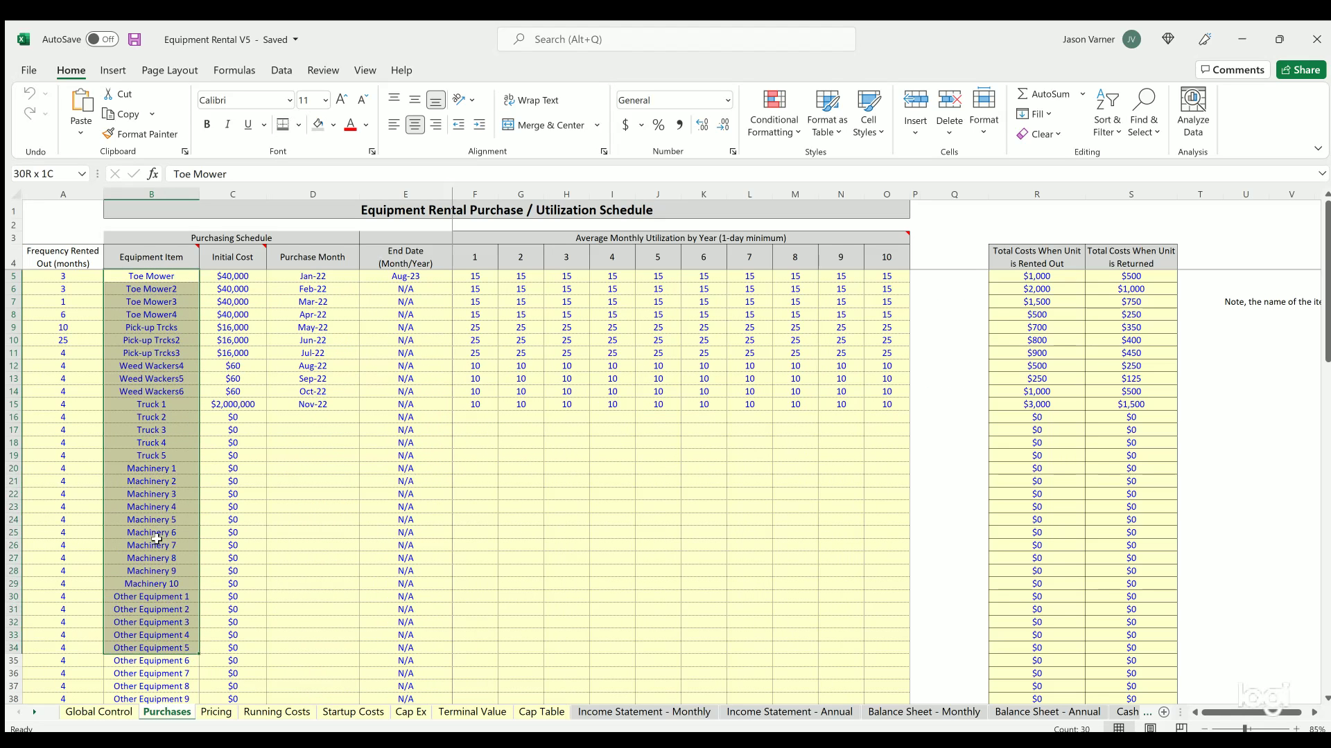
scroll(153, 537, down, 20)
scroll(151, 533, up, 20)
click(133, 339)
click(129, 414)
- Examine the initial costs, purchase months, end dates and yearly average utilization entries in the purchasing schedule
drag(243, 277, 236, 290)
drag(223, 379, 225, 380)
drag(312, 276, 313, 353)
drag(405, 276, 404, 411)
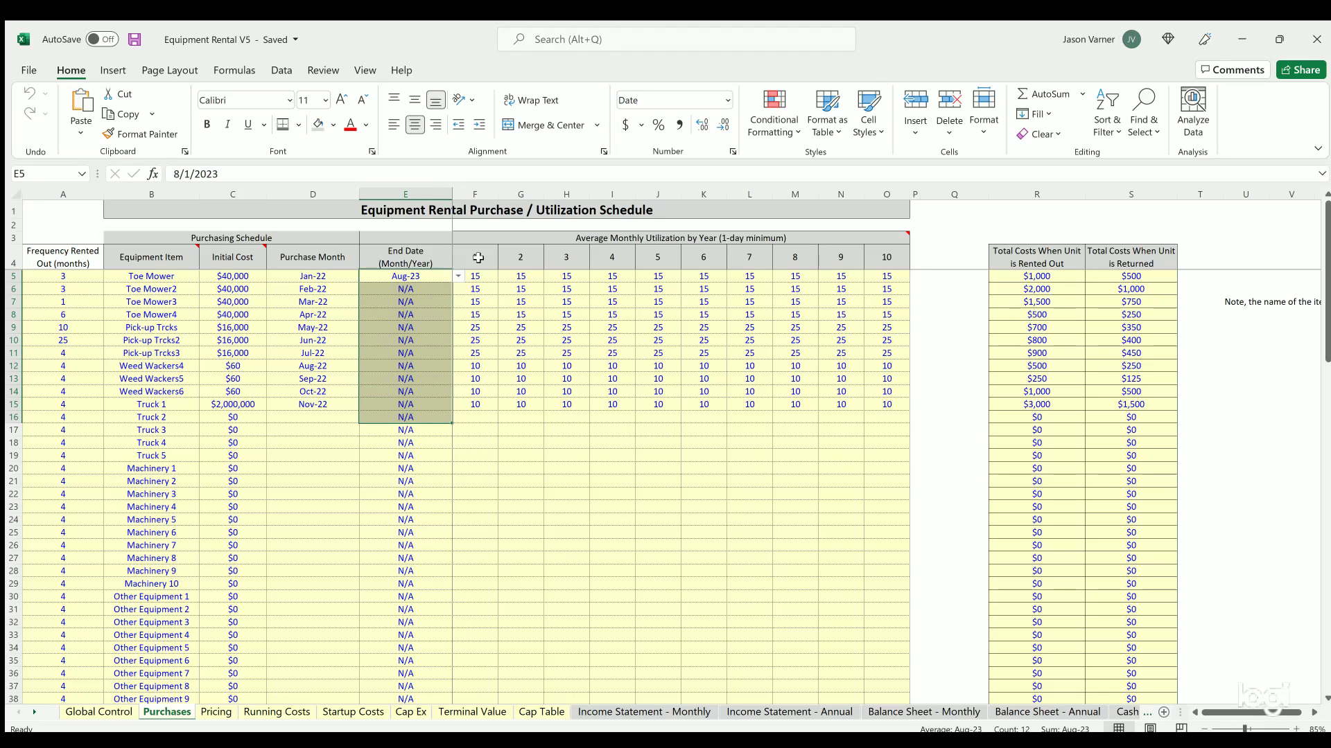
drag(470, 271, 875, 276)
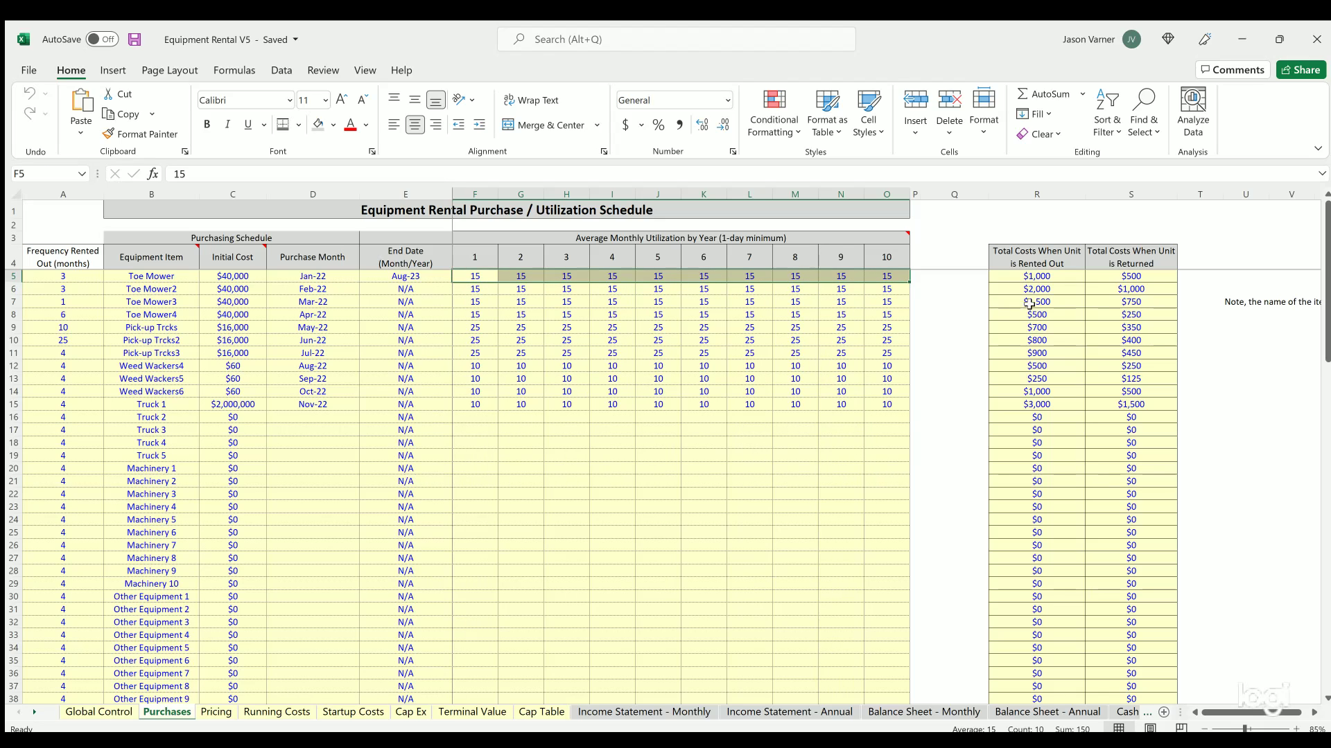
- Examine the total costs when units are rented out and returned, along with the rental frequency of the Toe Mower items
drag(1048, 274, 1043, 328)
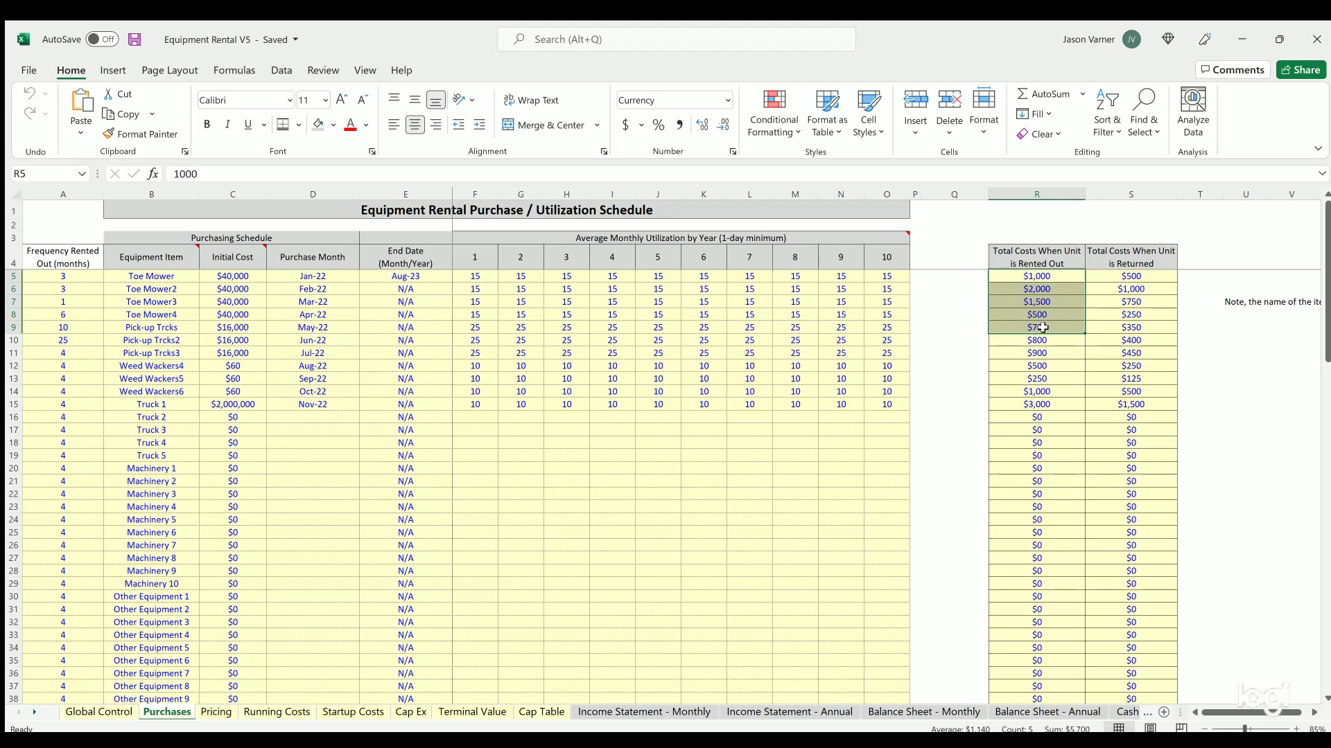
click(1049, 275)
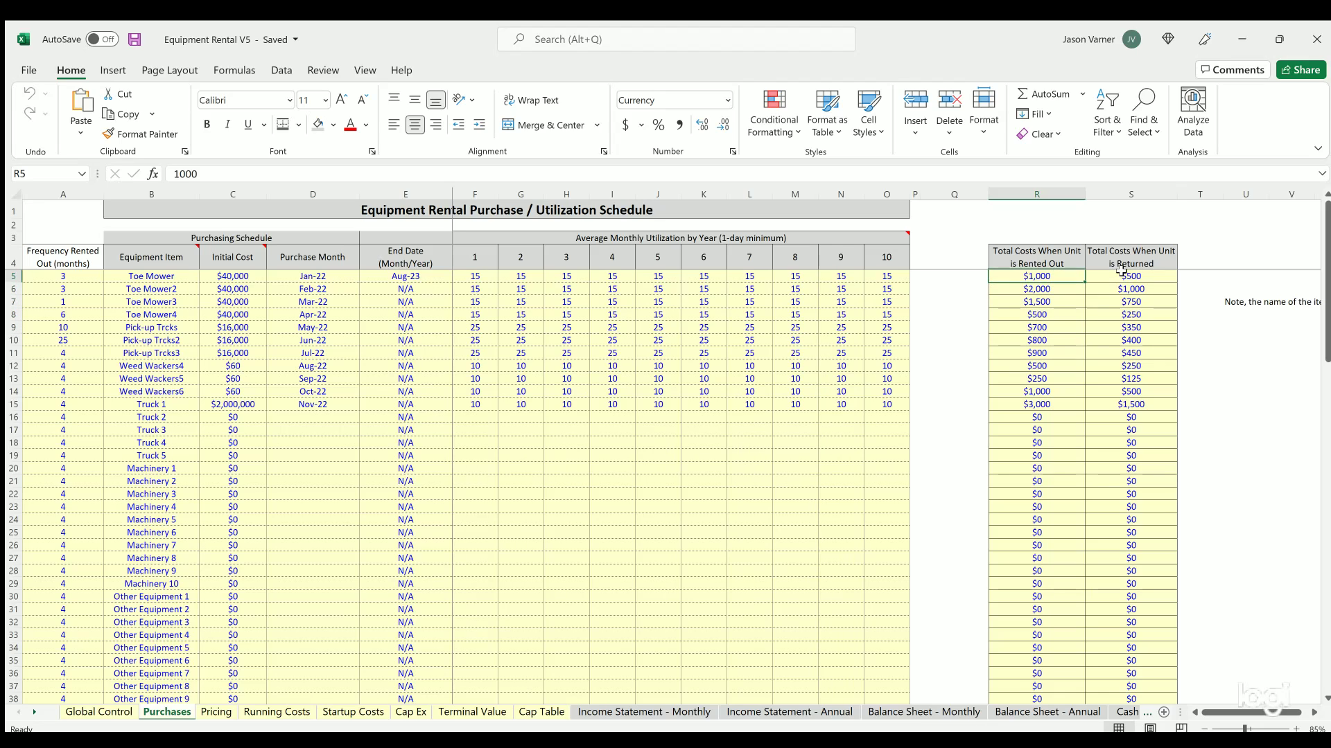
key(Right)
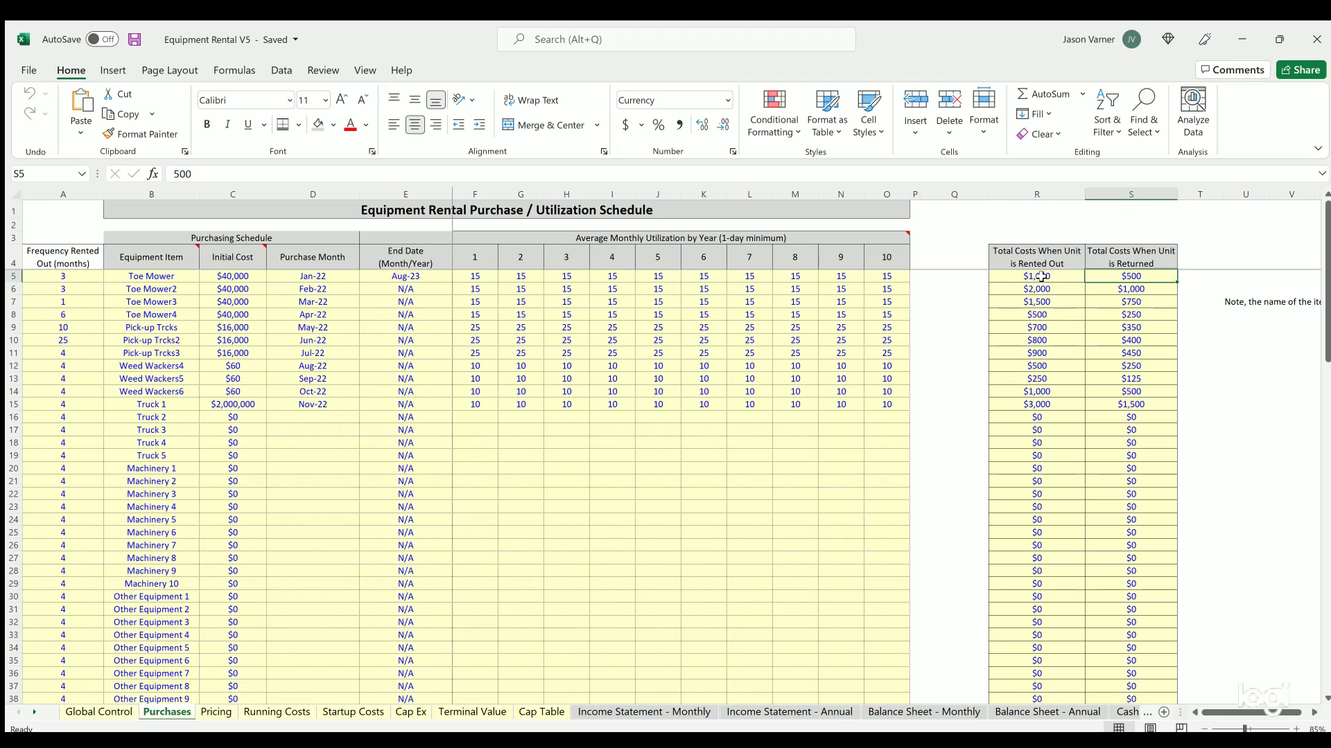
click(70, 274)
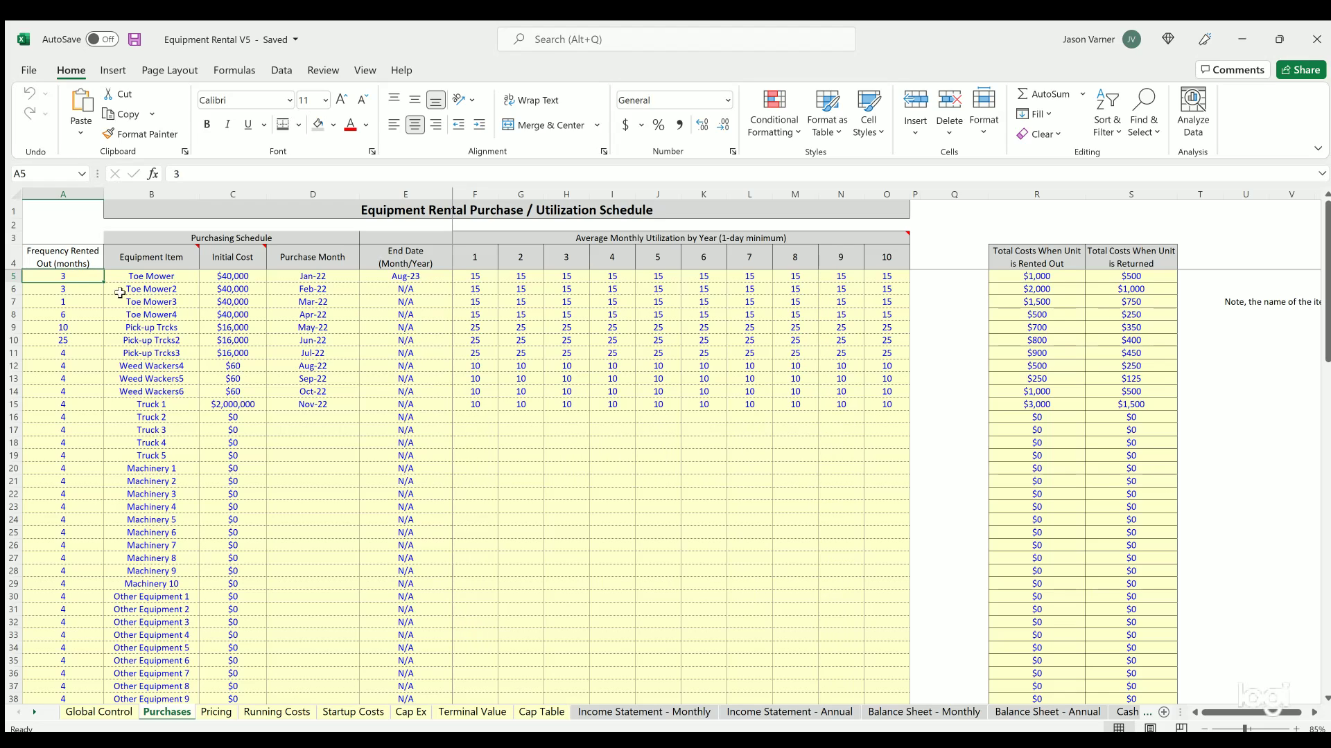
click(61, 285)
click(70, 298)
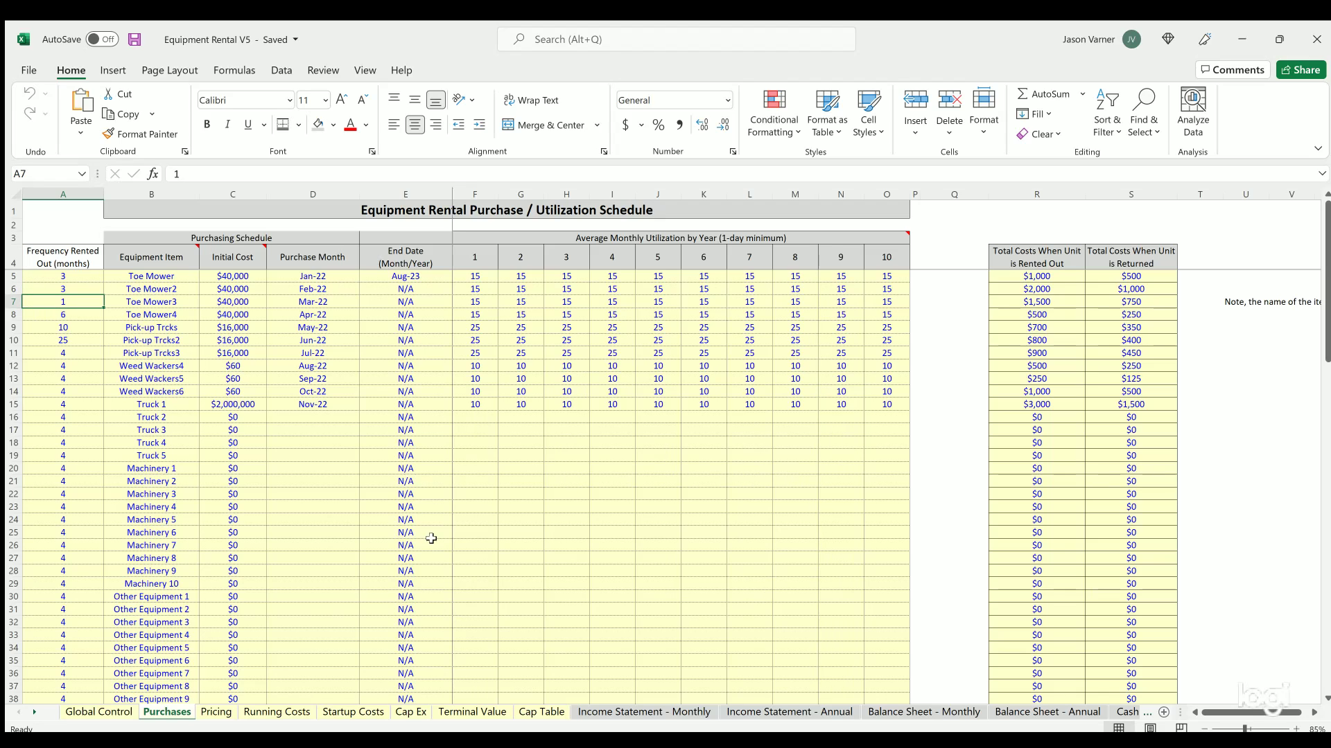
- Review the price per day of Toe Mower and Toe Mower2 on the Pricing sheet
click(216, 713)
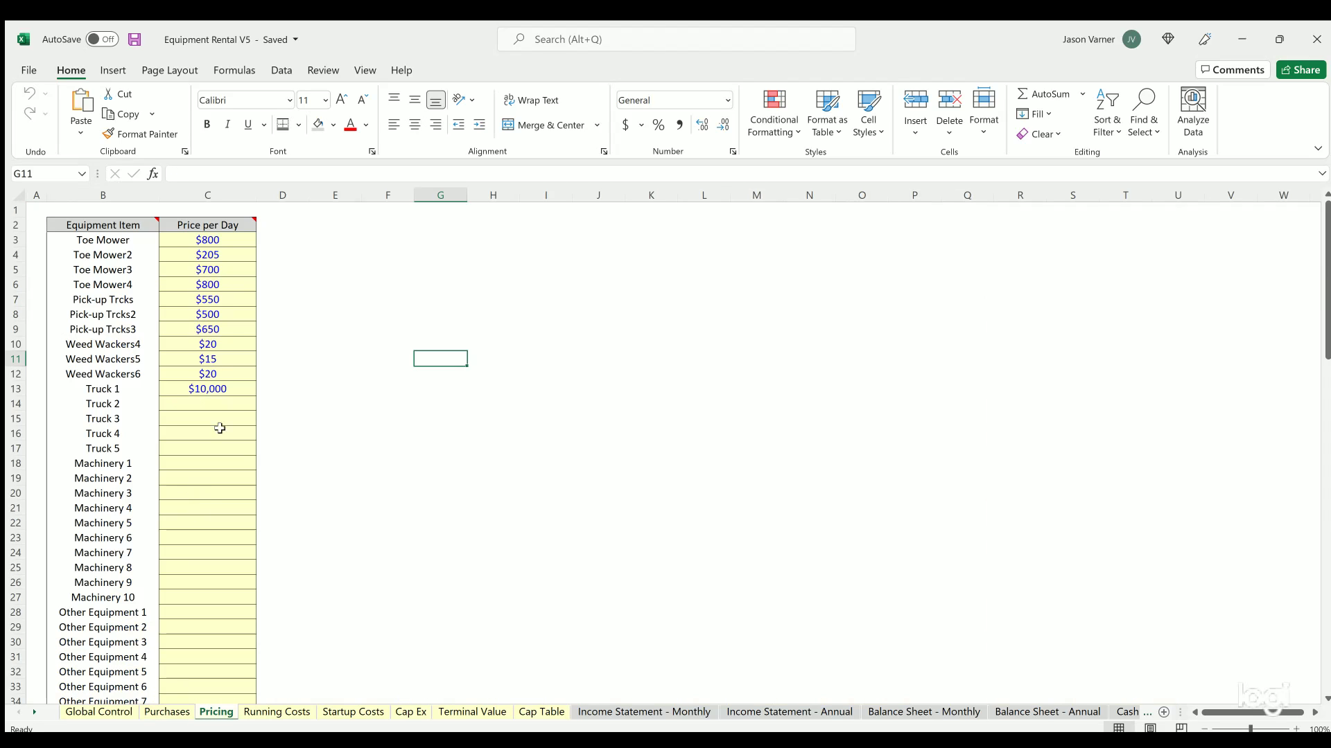
click(216, 239)
click(210, 254)
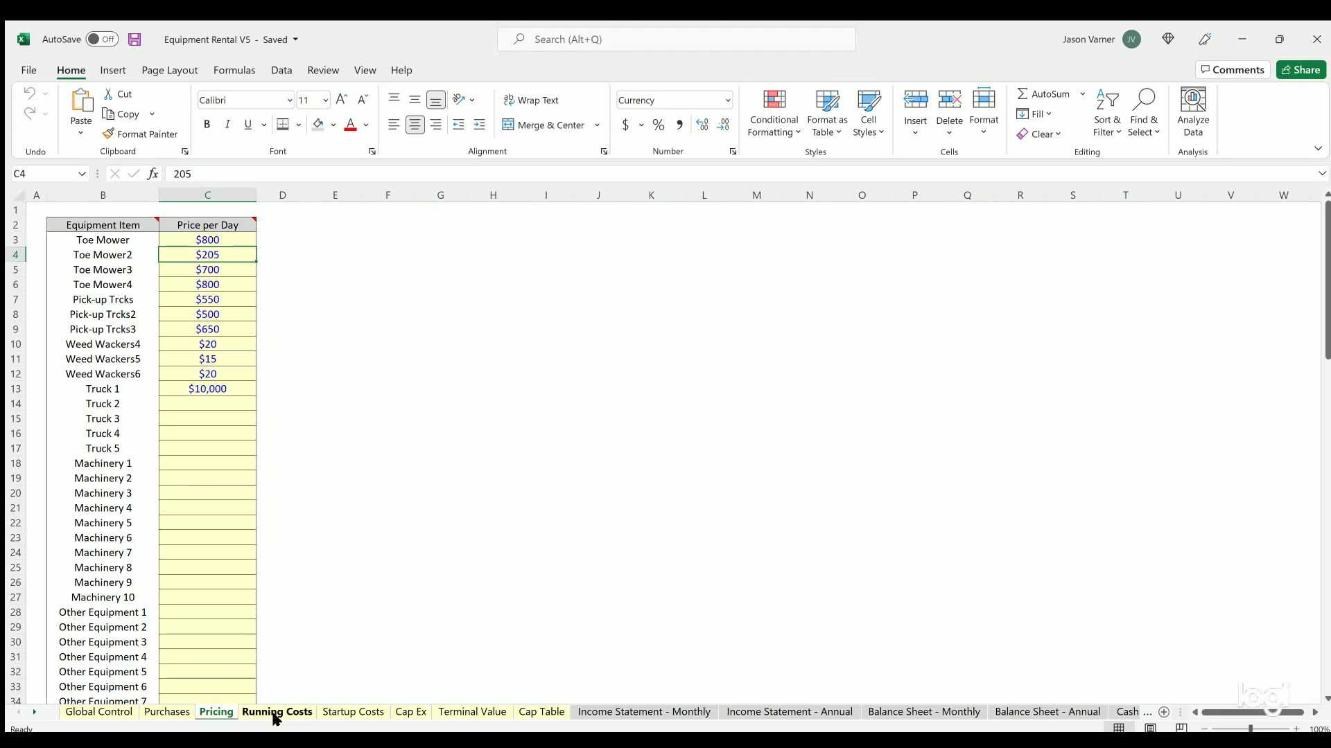
- Compare the individual equipment items on the Purchases sheet with the Toe Mower's price per day on the Pricing sheet
click(166, 712)
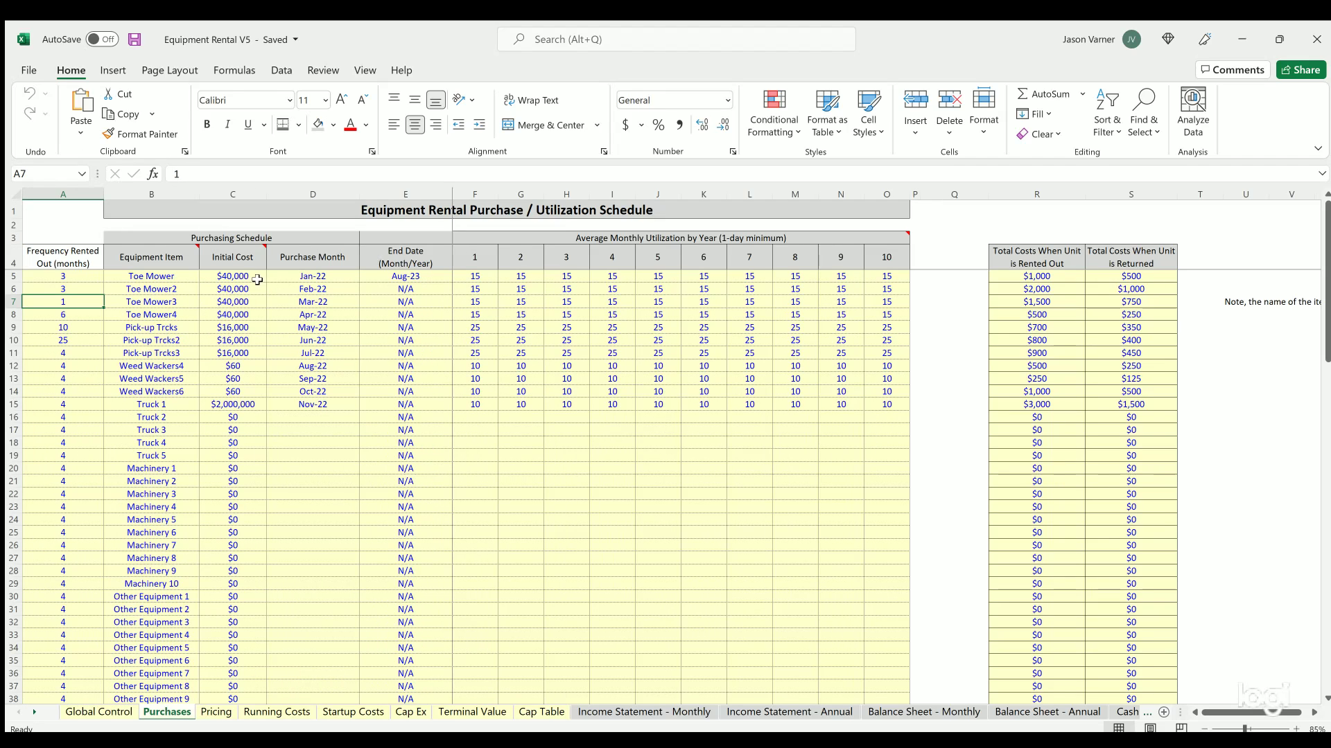
drag(237, 272, 156, 430)
click(161, 275)
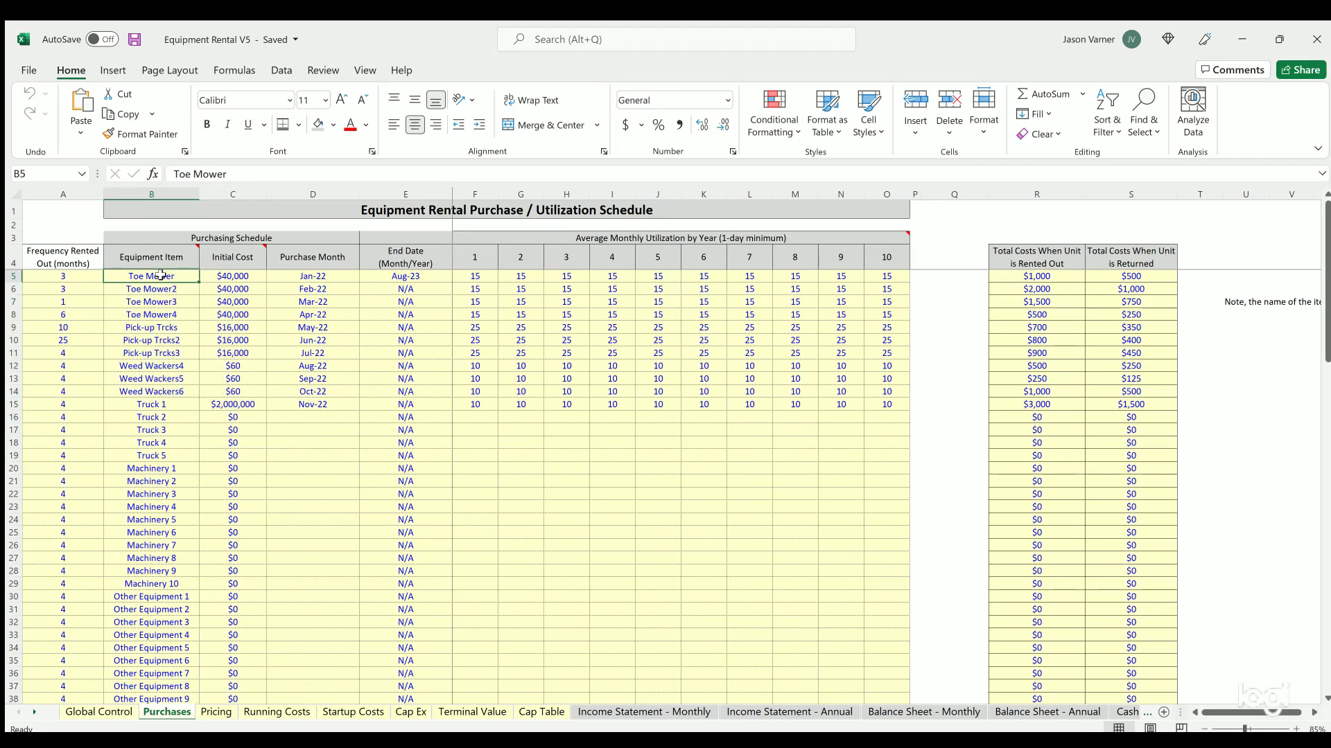
click(164, 290)
click(161, 302)
click(158, 353)
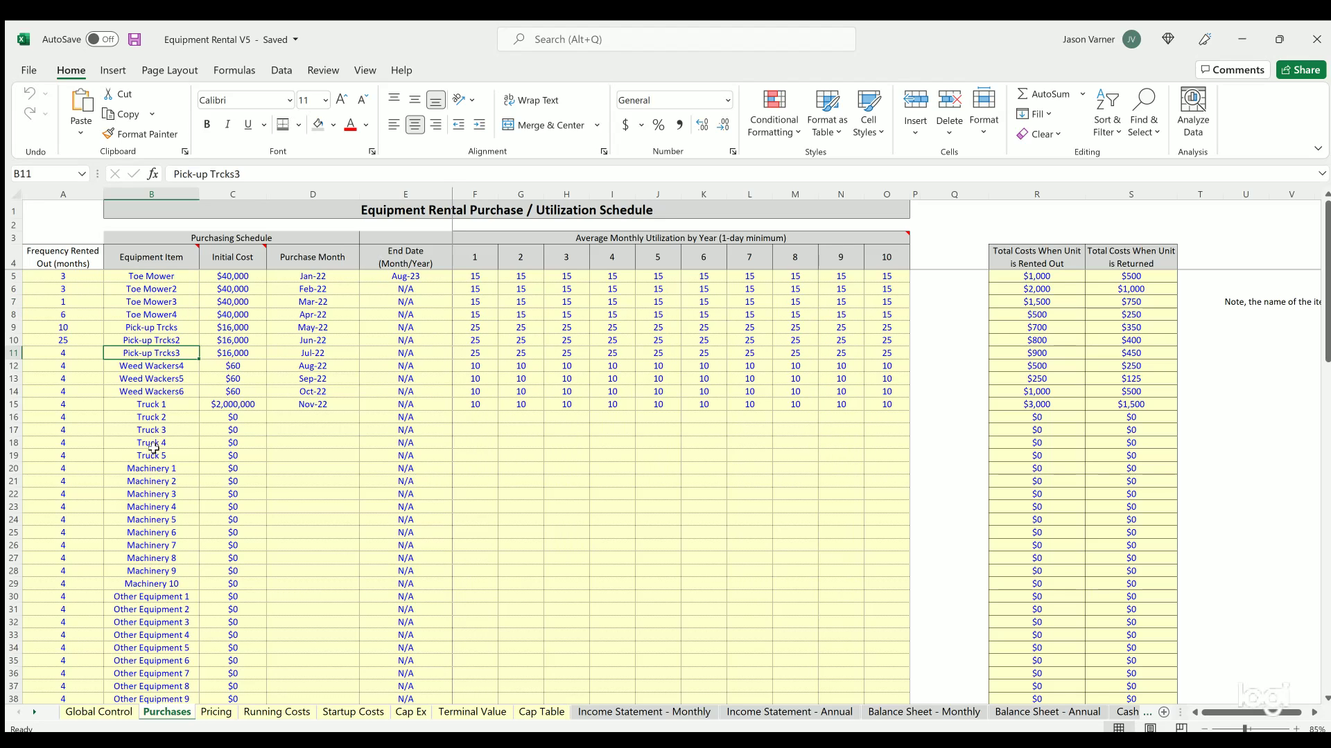
click(151, 274)
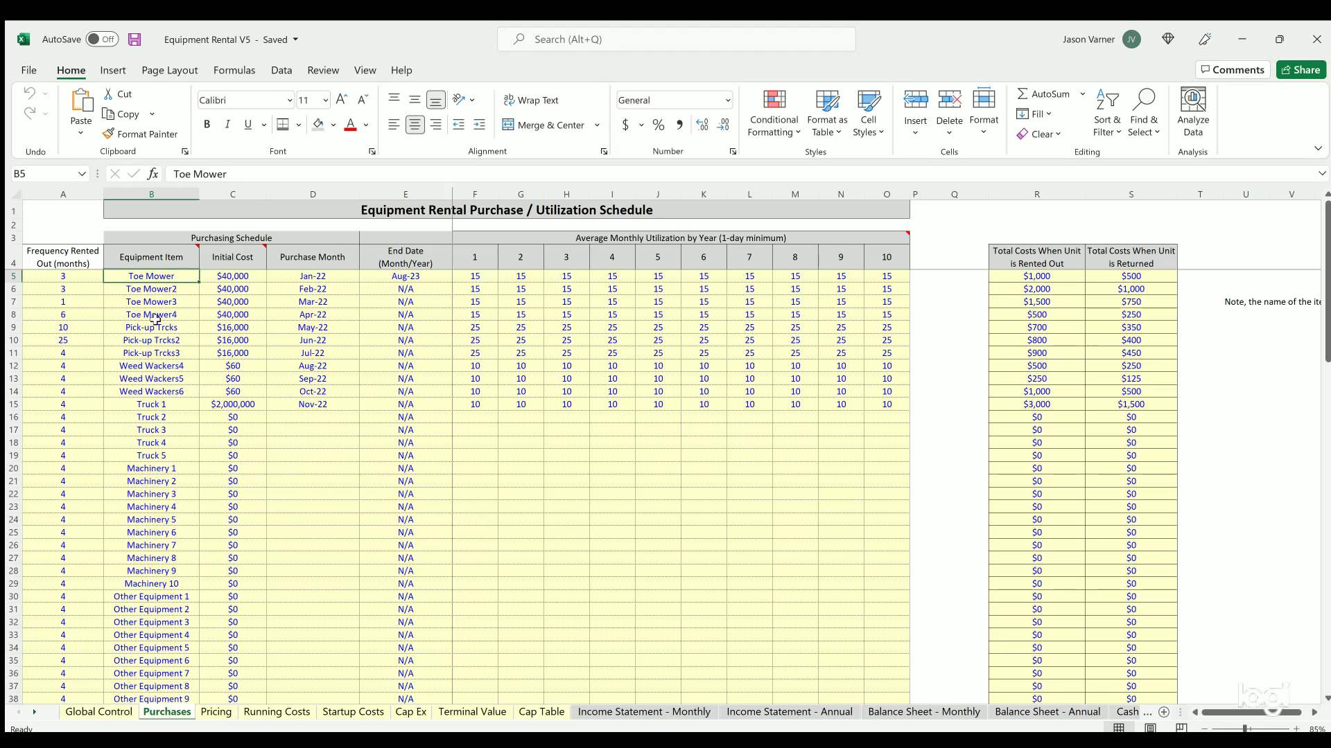
key(ctrl+Page_Down)
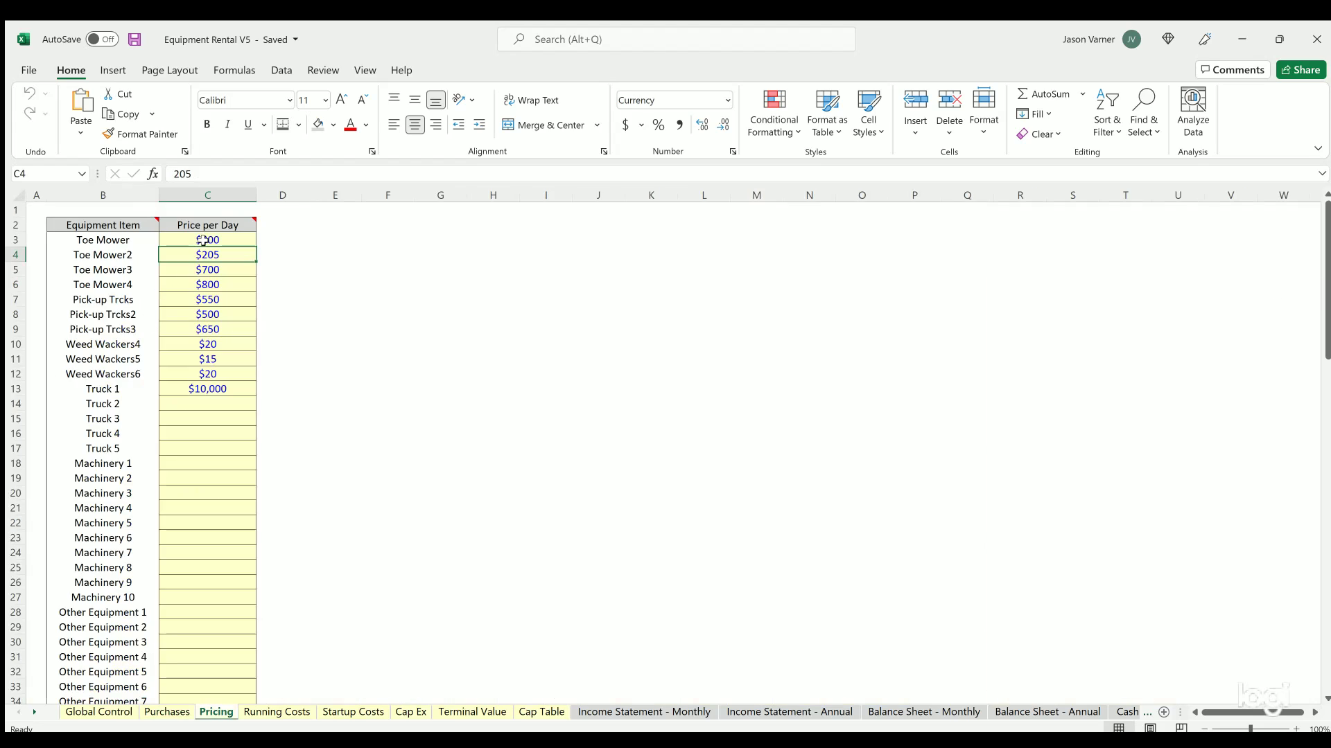
click(203, 238)
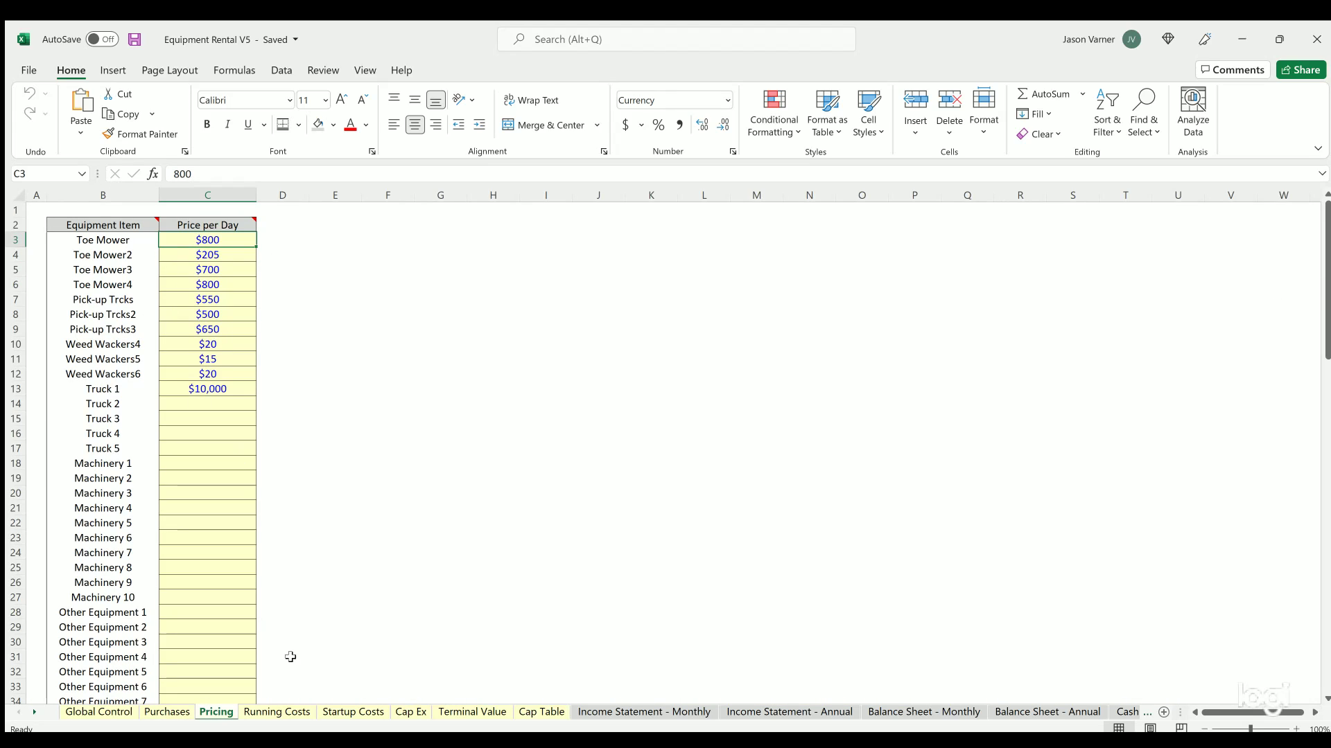
- Review the monthly costs by year on the Running Costs sheet, including the Repairs & Maintenance percentages
click(273, 713)
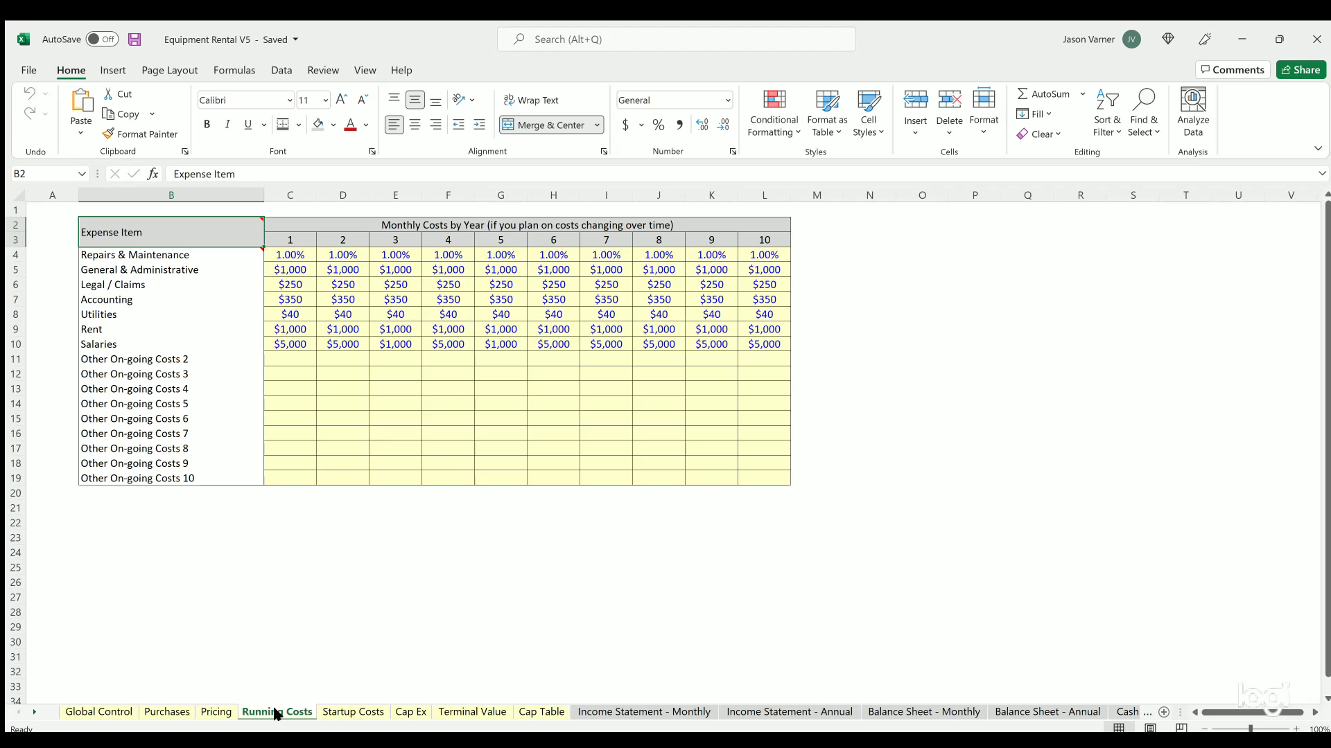
drag(291, 268, 762, 479)
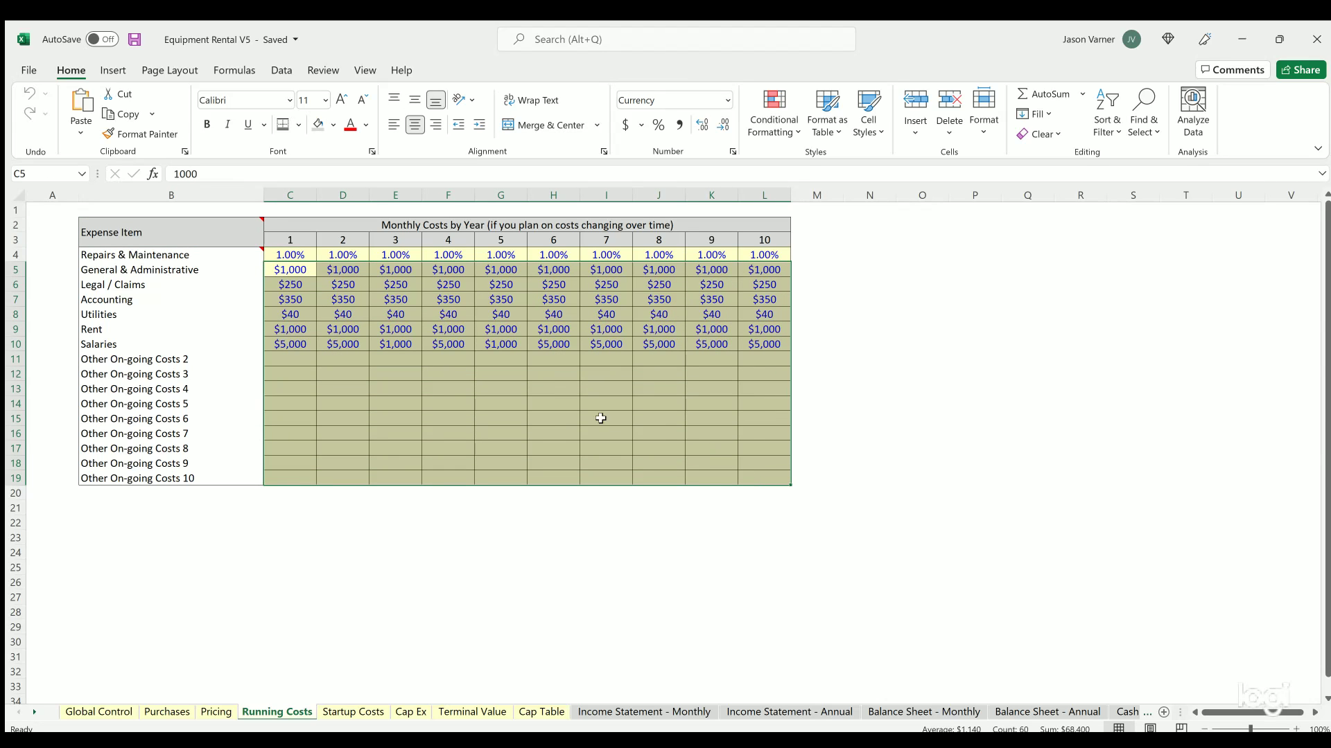
drag(288, 254, 757, 253)
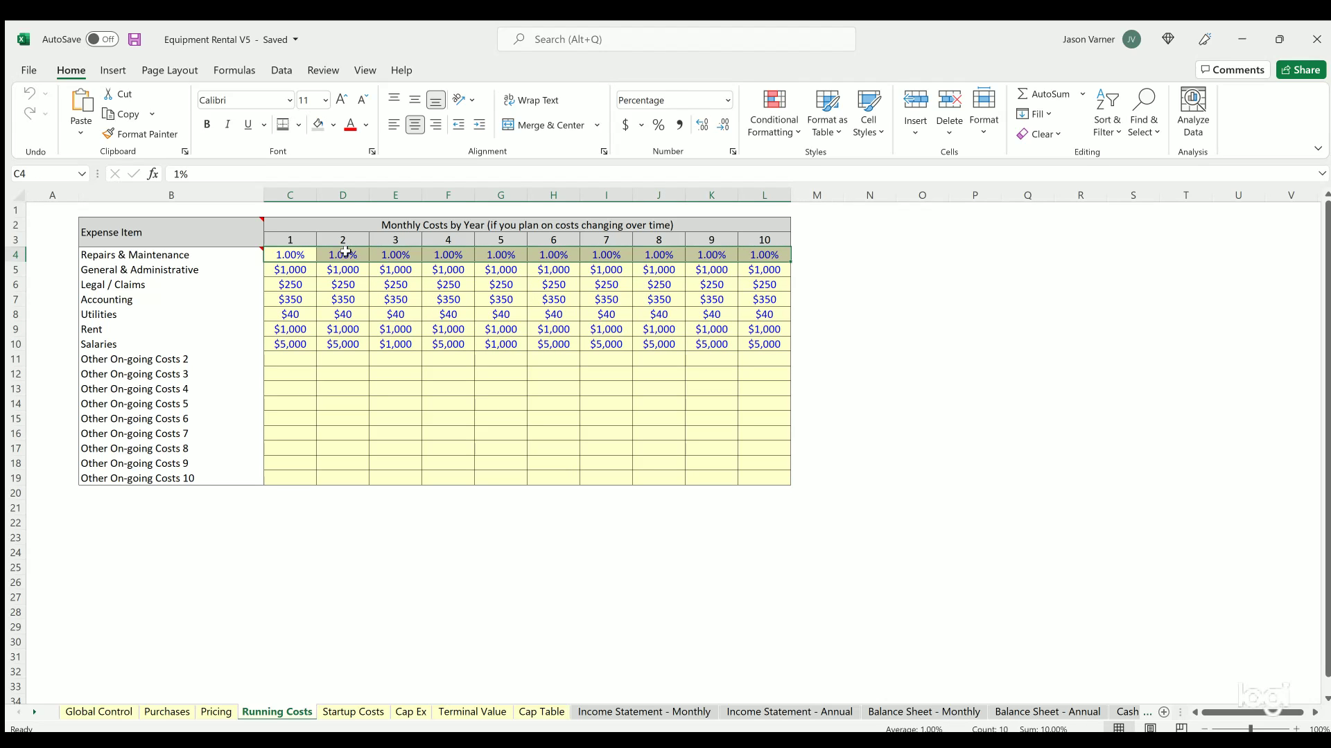
click(282, 251)
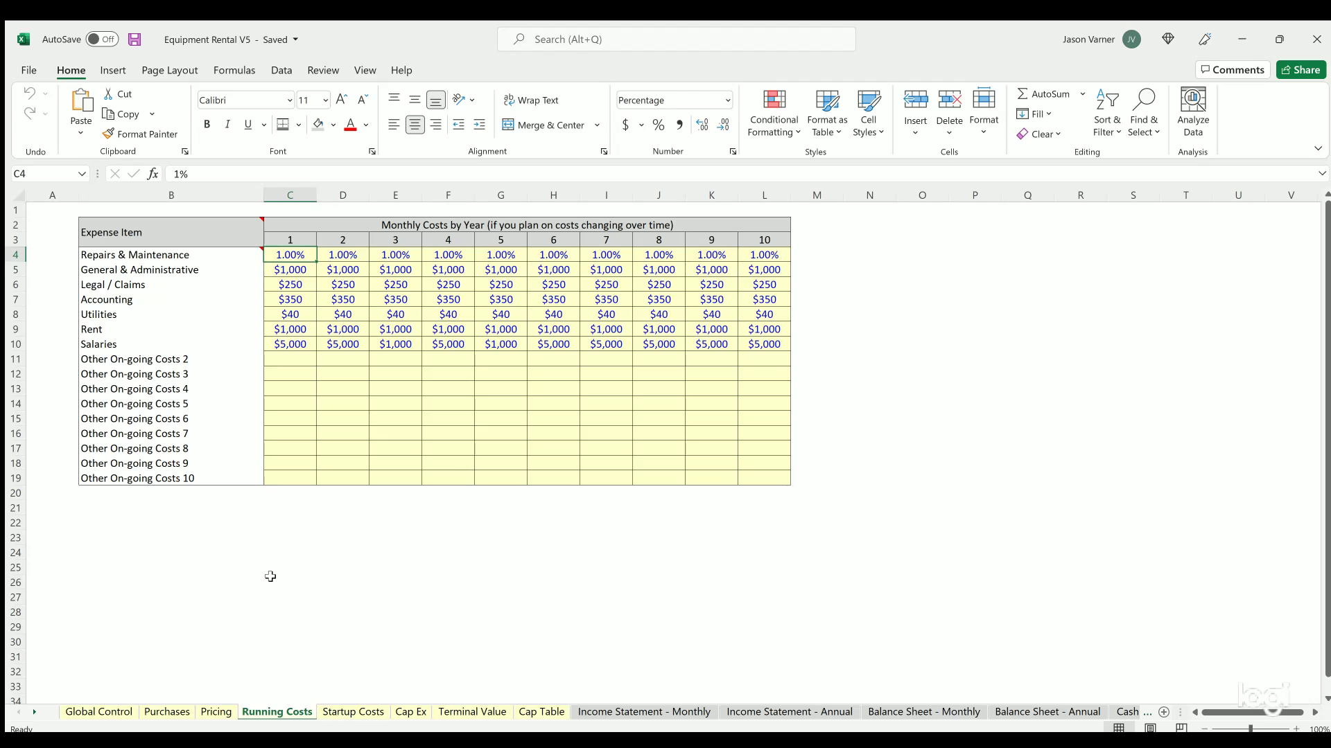
- Review the item amounts on the Startup Costs sheet, including the Reserve amount
click(350, 711)
drag(252, 278, 234, 492)
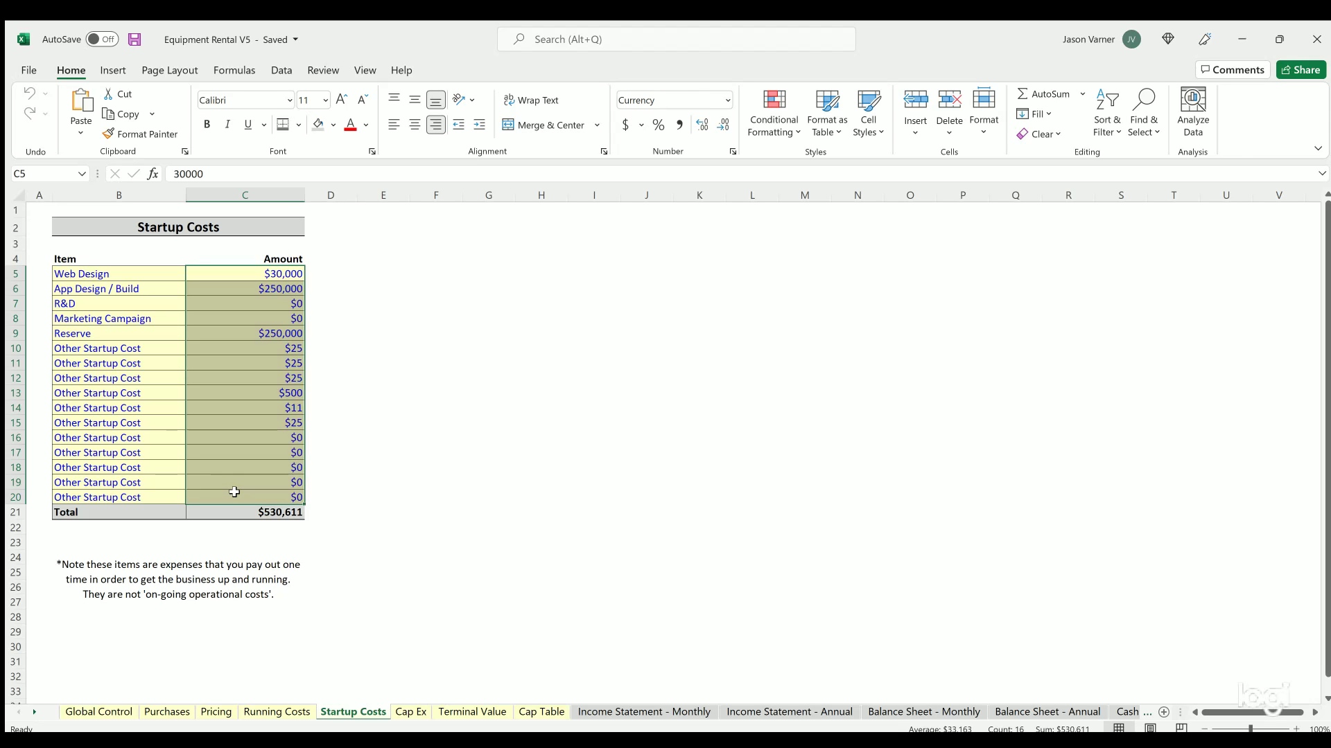
click(262, 332)
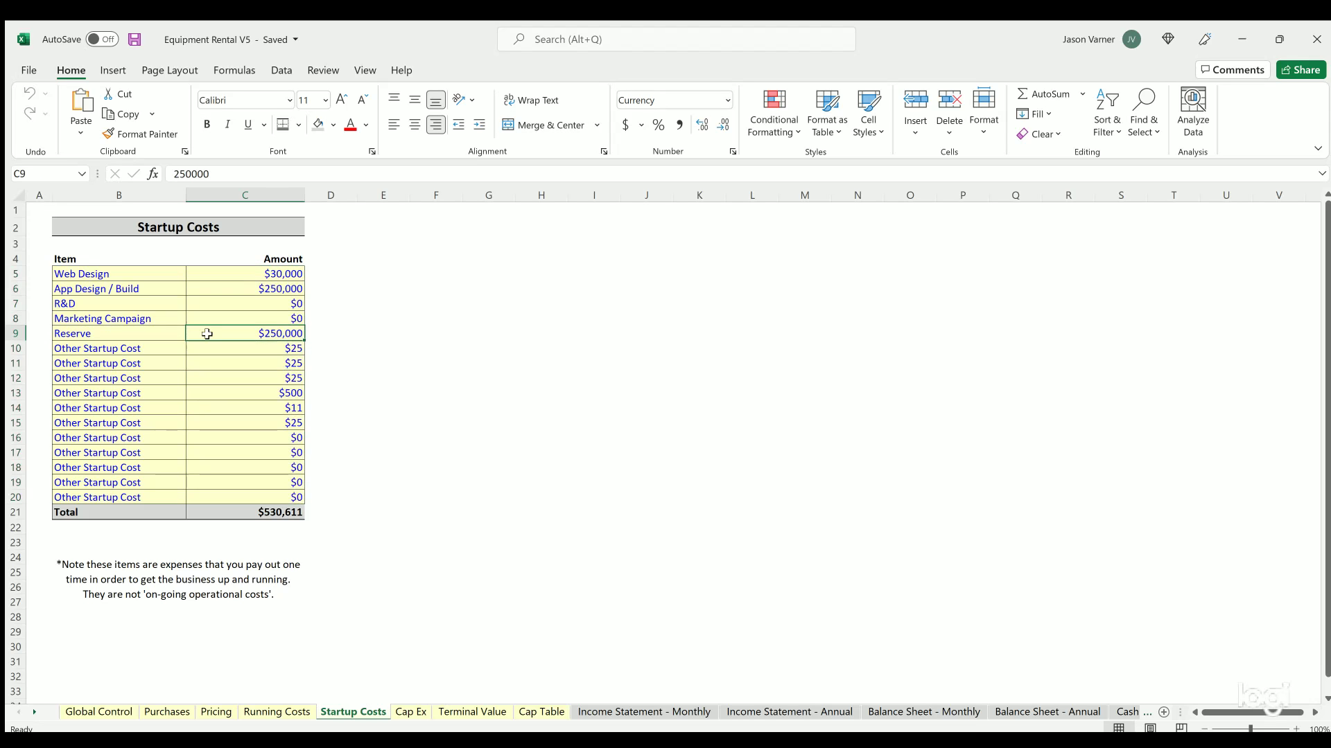
- Review the Cap Ex sheet, examining the useful life of the equipment items and the Building row's depreciation and sale figures
click(403, 713)
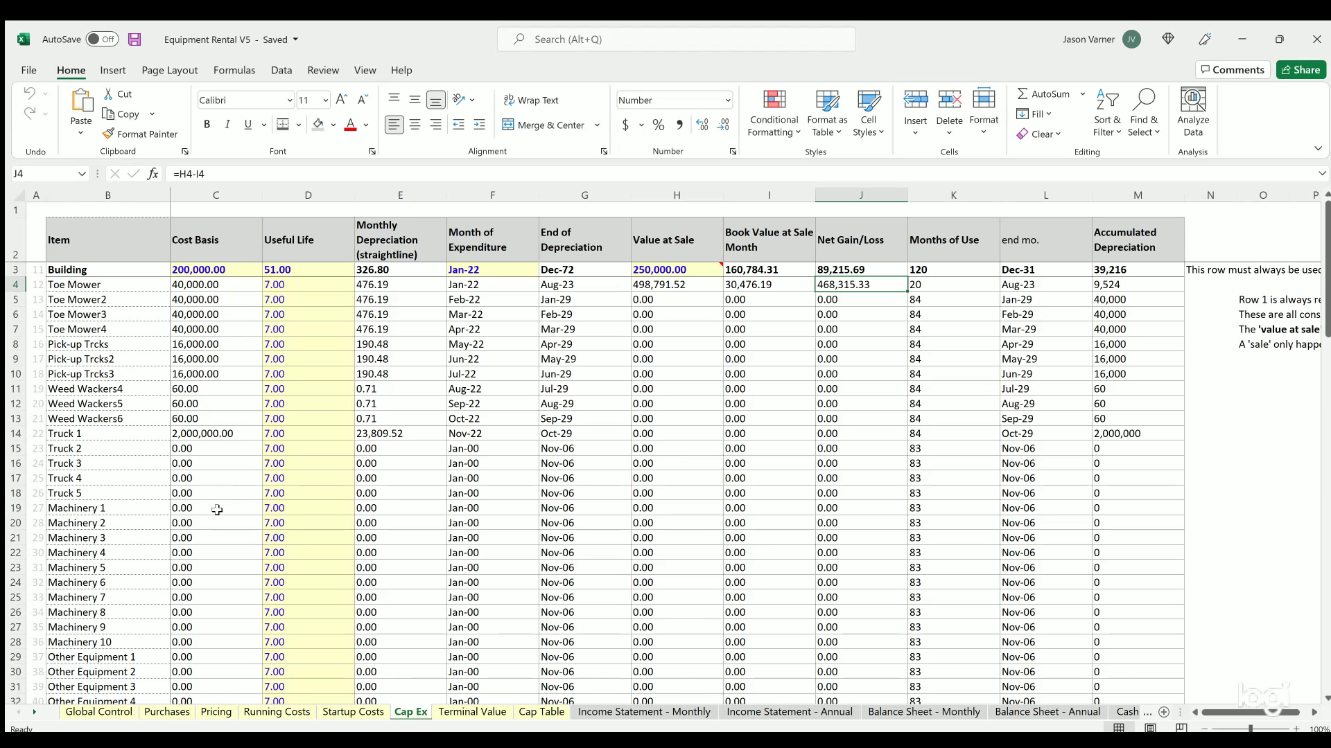
scroll(217, 510, down, 20)
scroll(217, 510, up, 20)
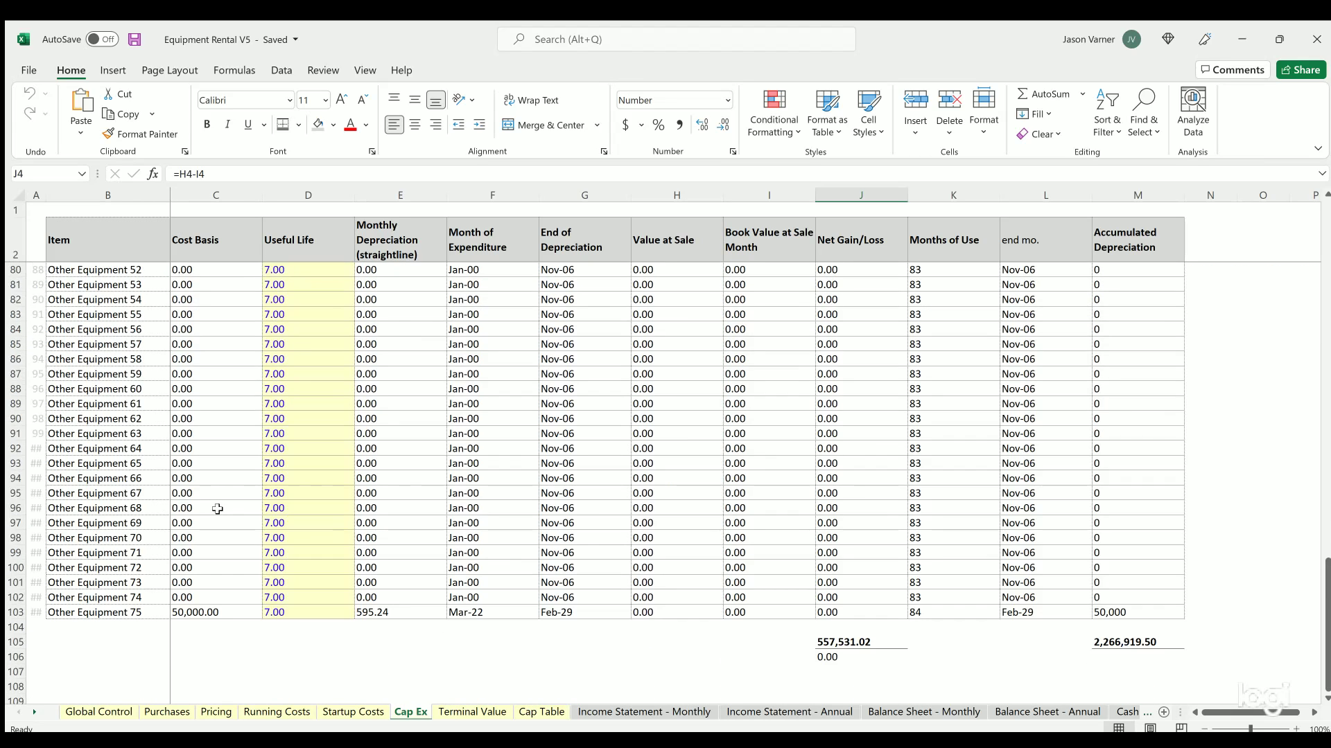
drag(300, 284, 305, 509)
drag(182, 267, 1123, 269)
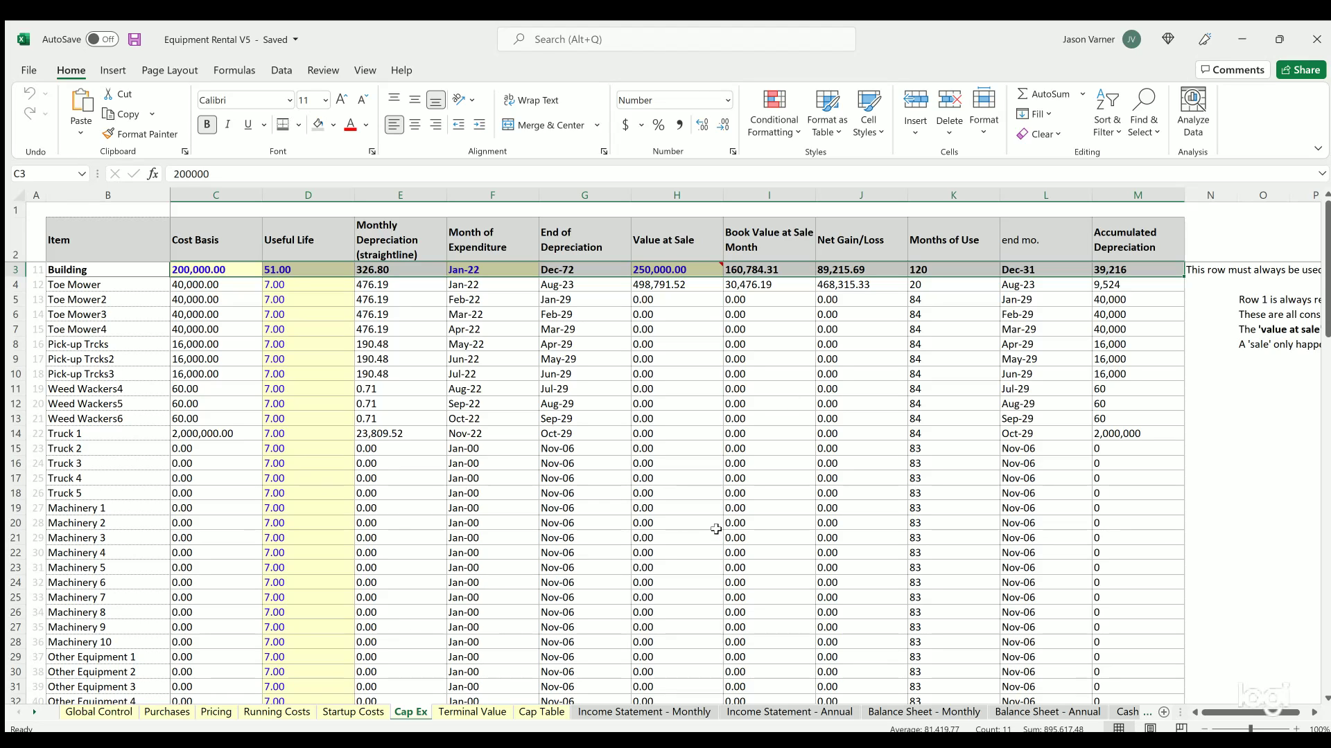
- Examine the extraordinary income percentage and the end month on the Terminal Value sheet
click(451, 712)
click(350, 318)
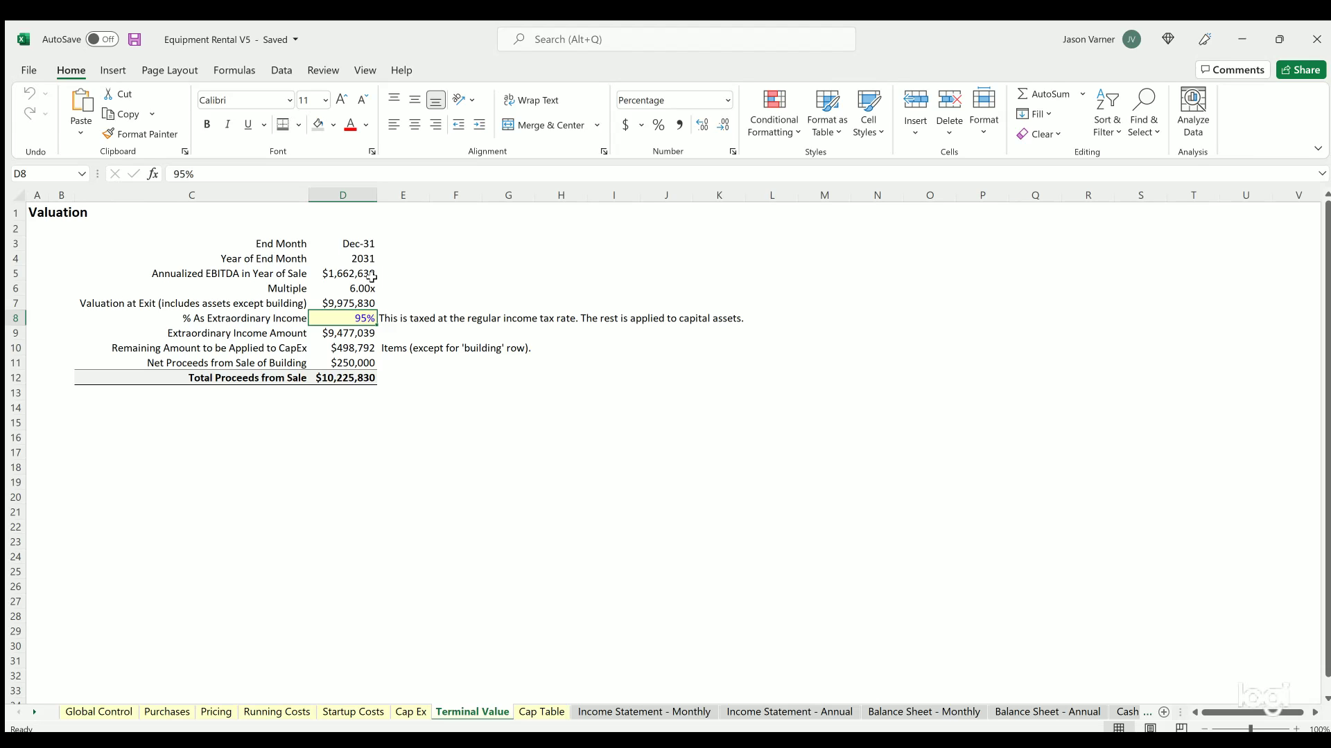
click(354, 245)
- Review the company name, start year, start month, exit month and exit multiple on the Global Control sheet
click(126, 710)
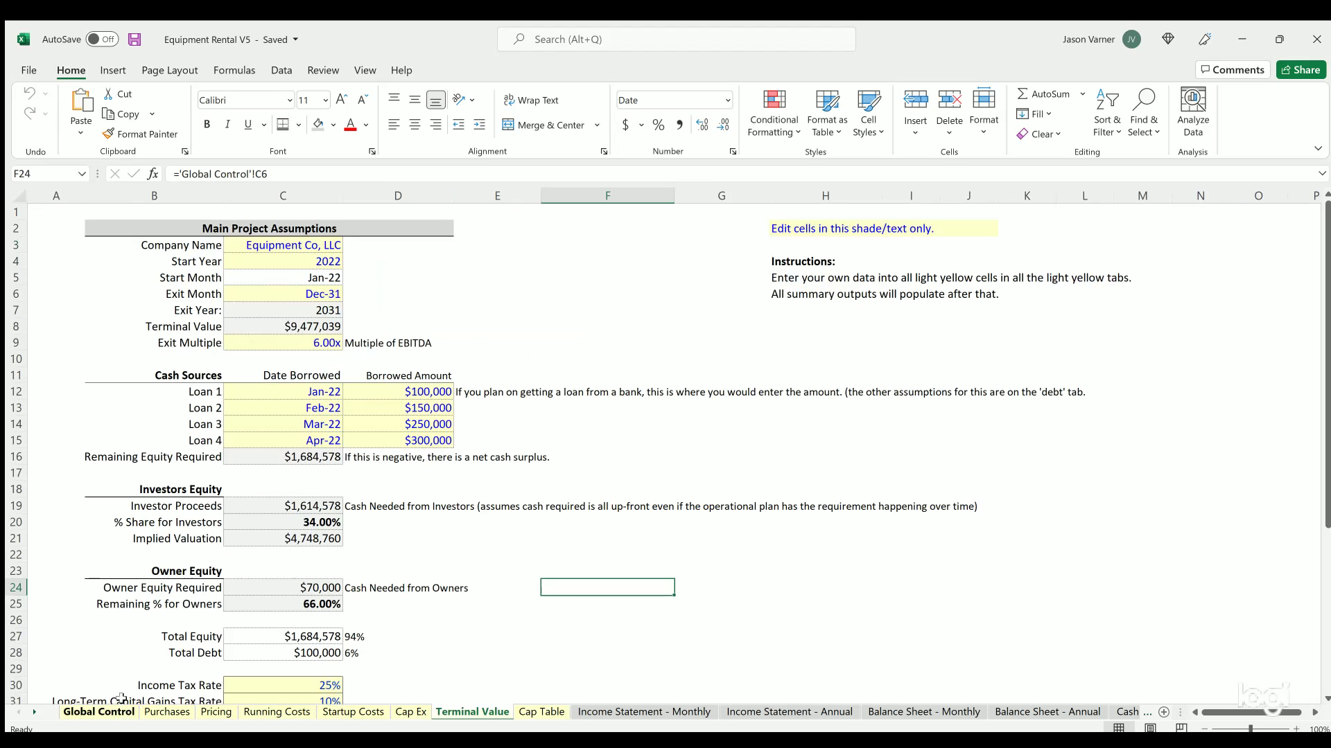
click(314, 248)
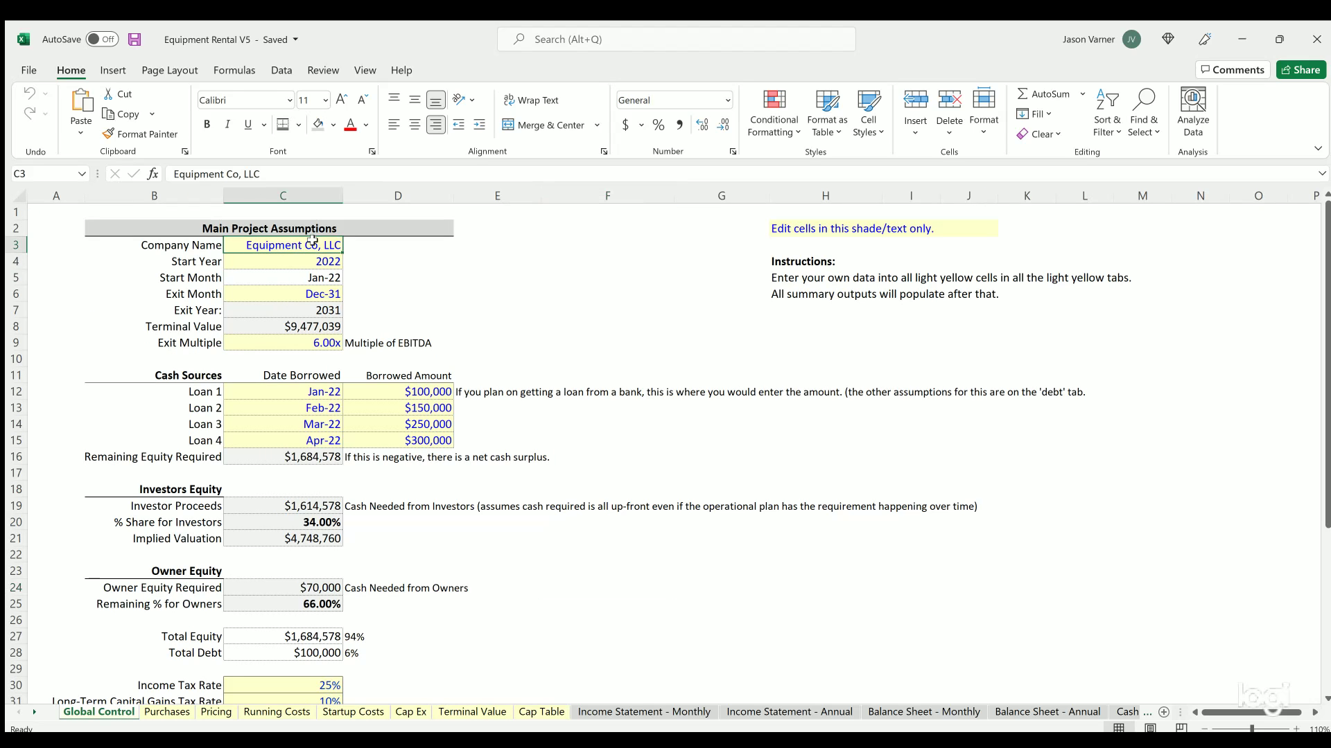
click(284, 260)
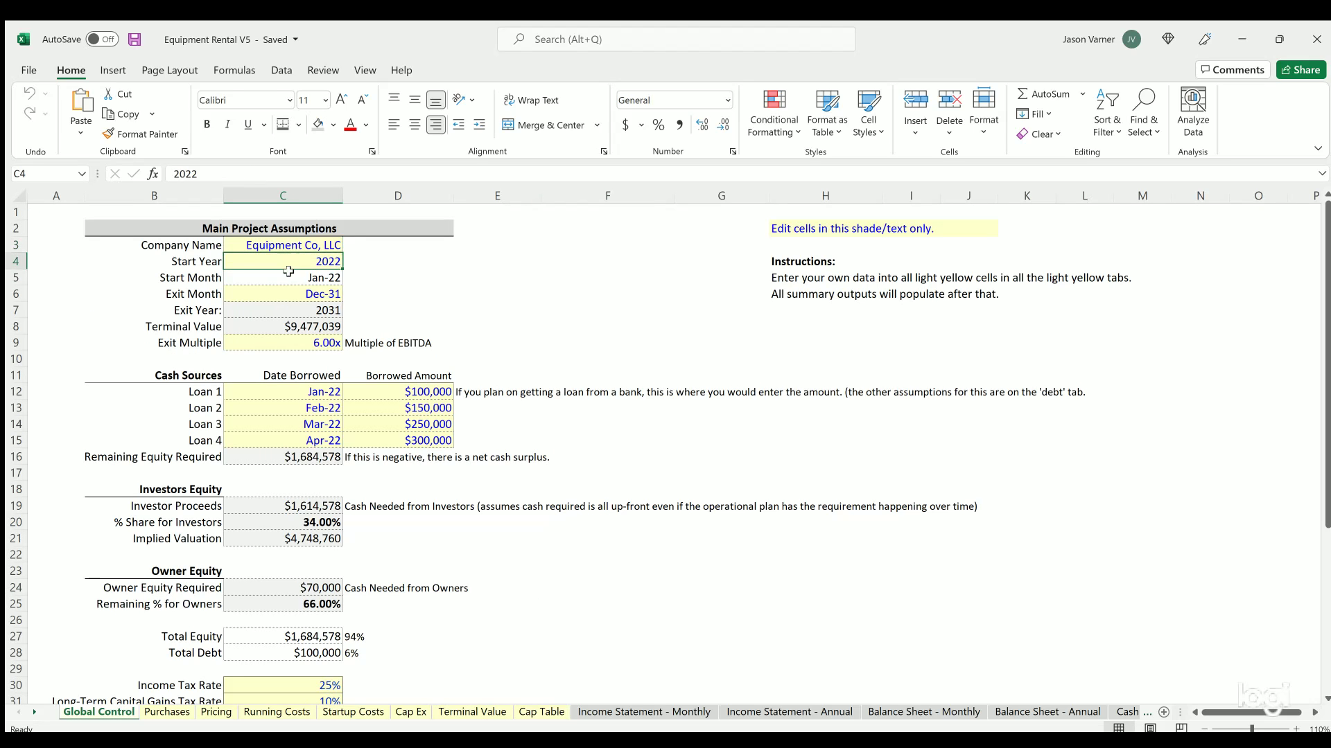
click(277, 278)
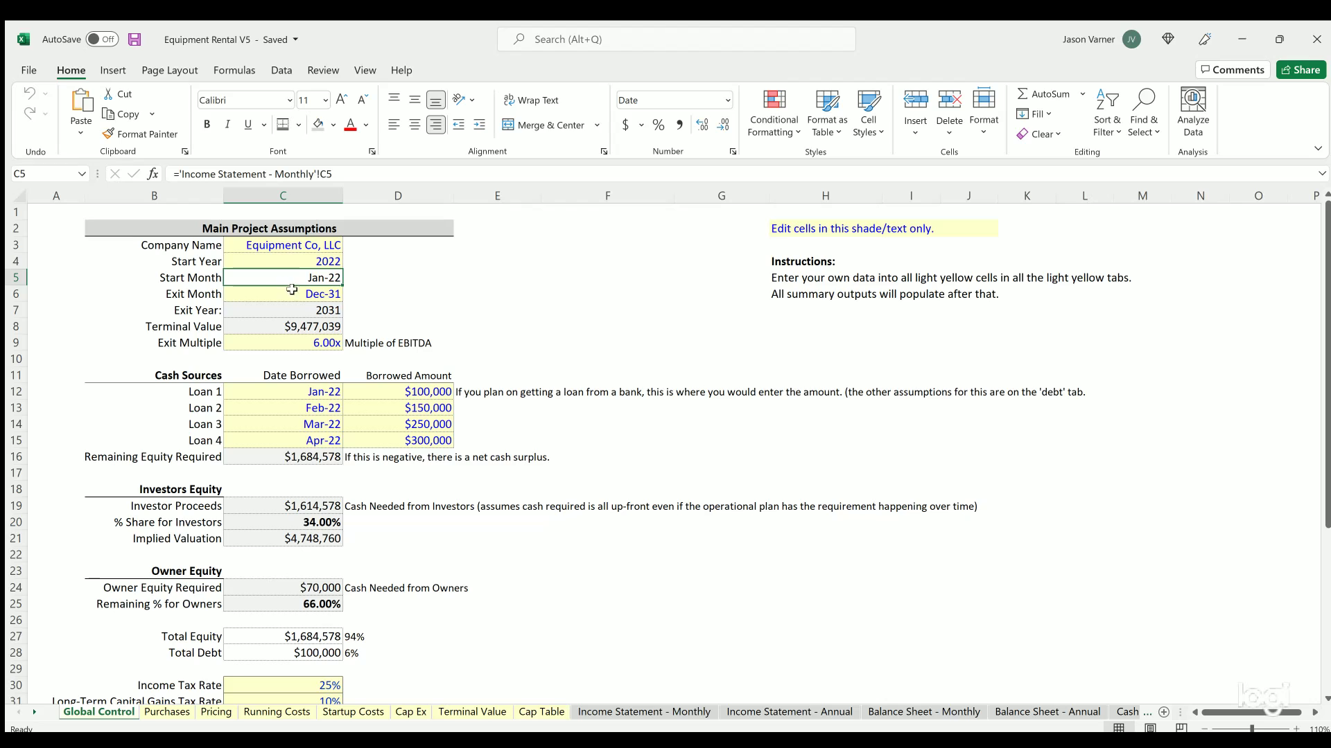
click(288, 292)
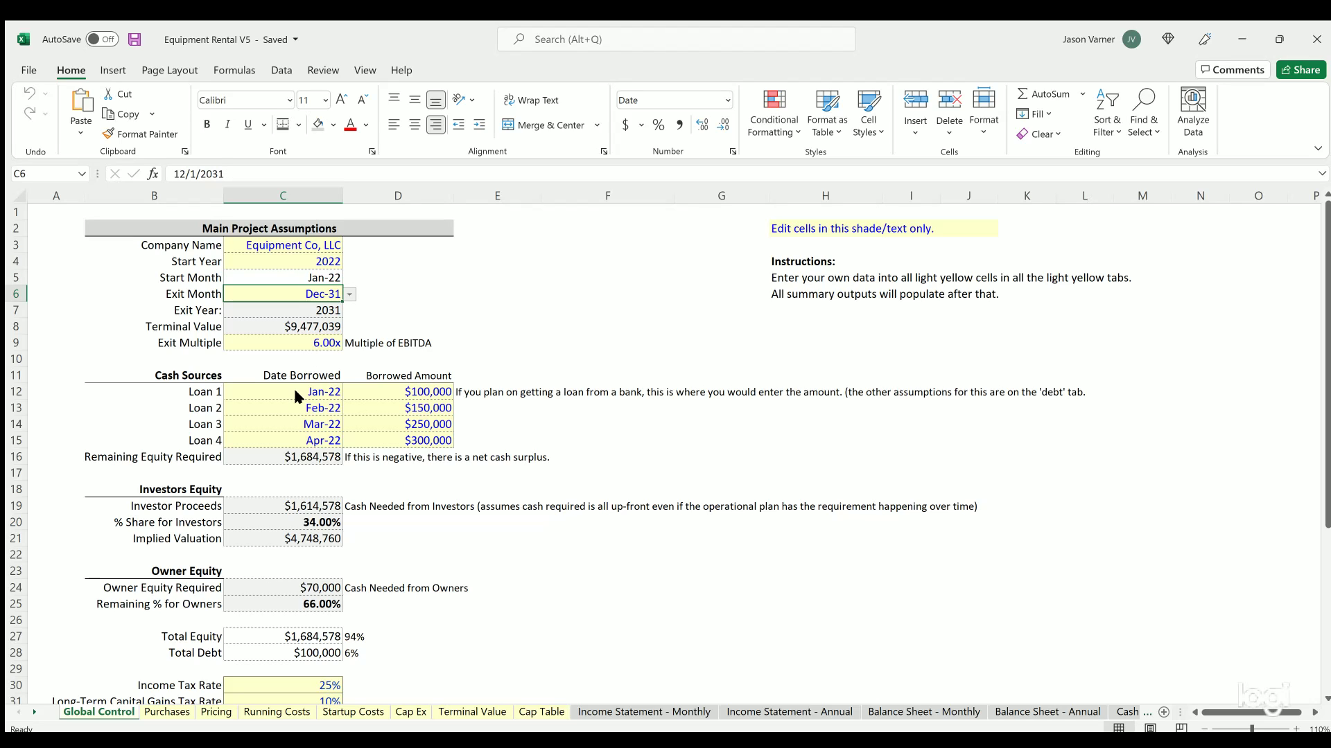
click(299, 341)
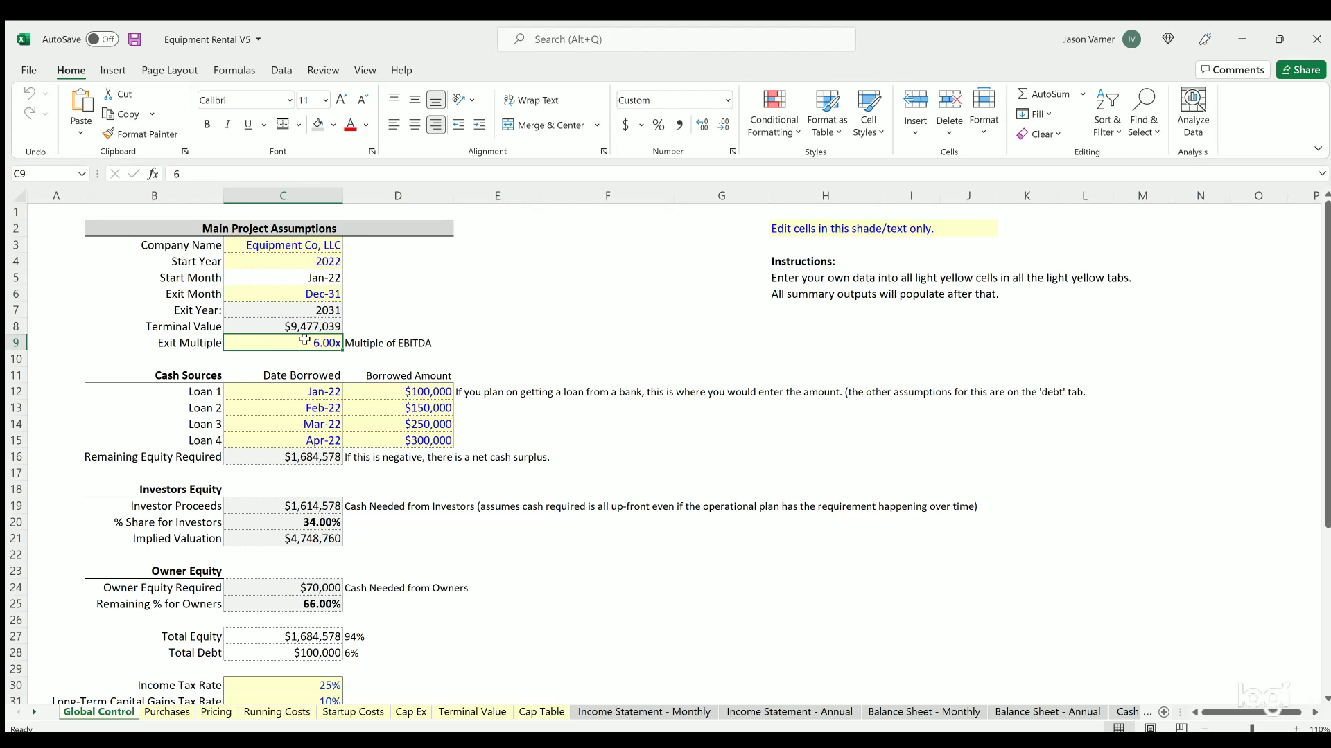
- Examine the borrowing dates and amounts of Loans 1 to 4 and the Check Summary rows on the Global Control sheet
drag(288, 390, 415, 431)
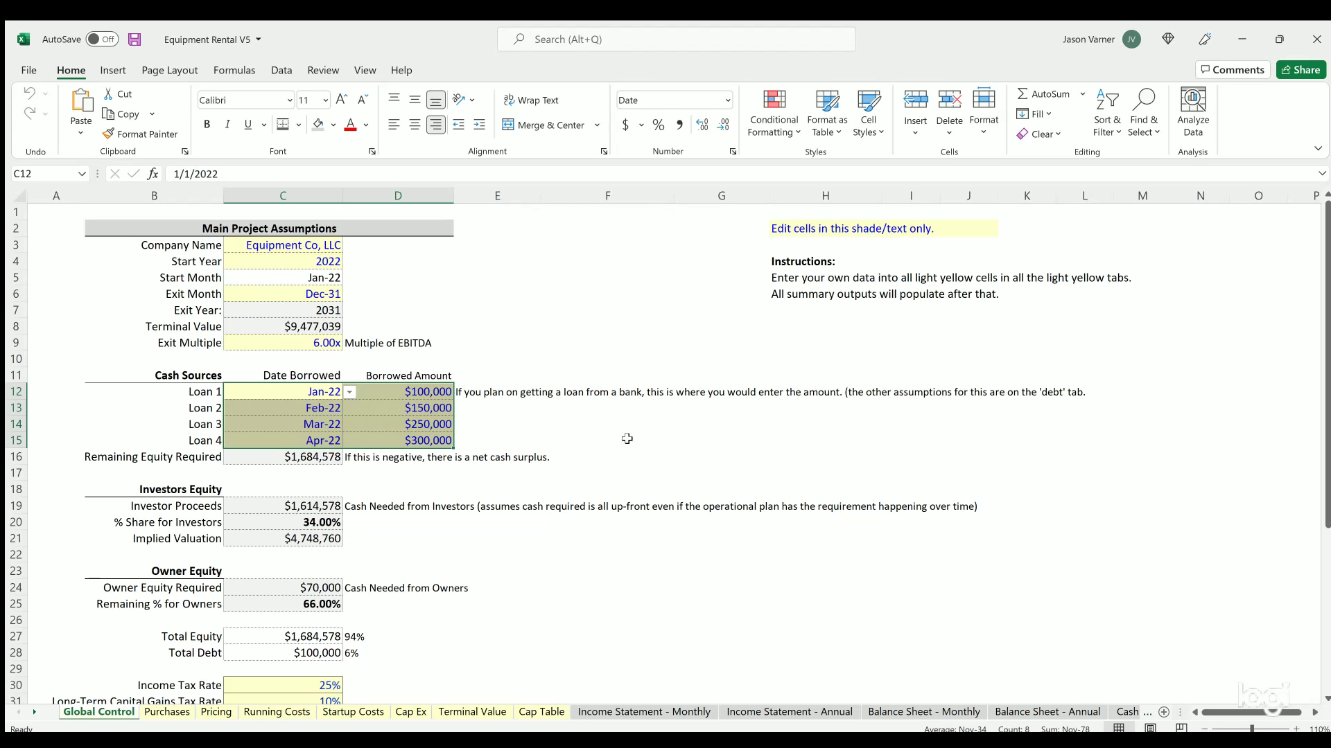
scroll(627, 439, down, 7)
drag(483, 423, 182, 531)
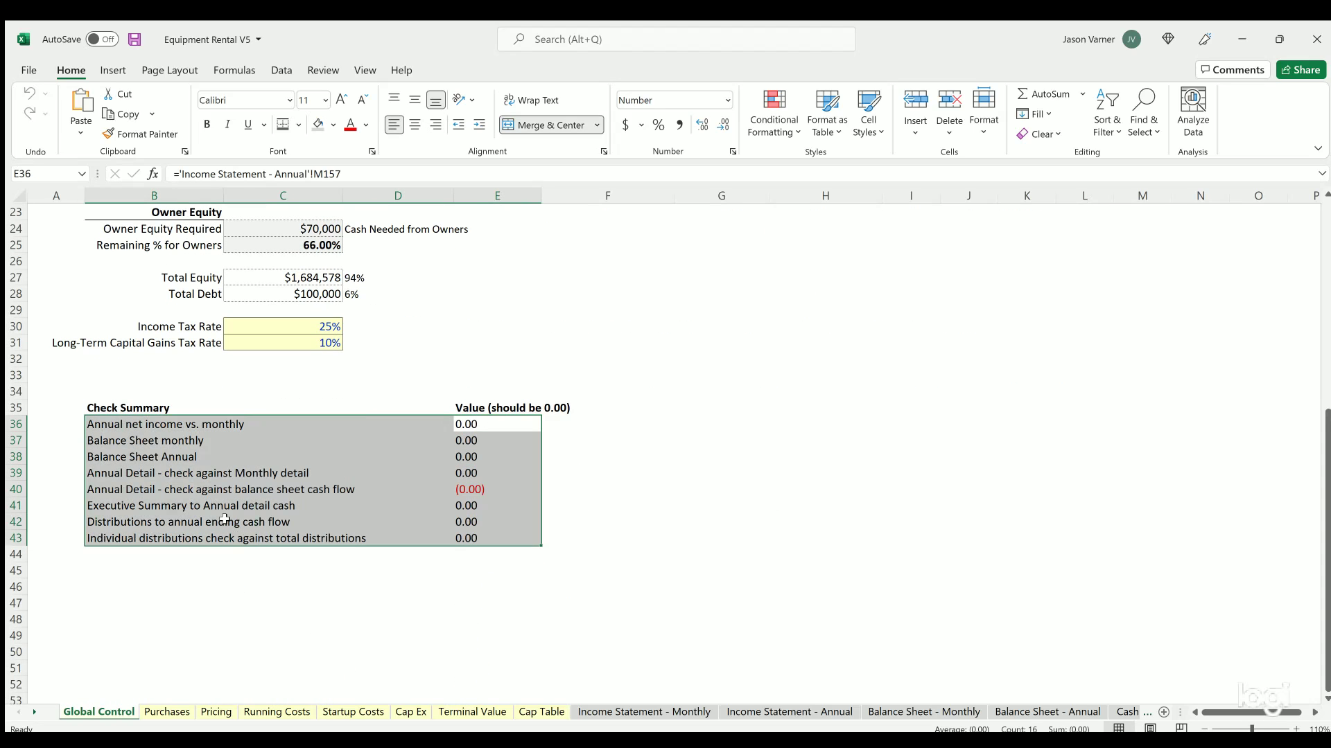
- Examine the formulas behind the individual Check Summary values on the Global Control sheet
click(466, 424)
click(468, 441)
click(468, 456)
click(470, 489)
click(471, 505)
click(471, 521)
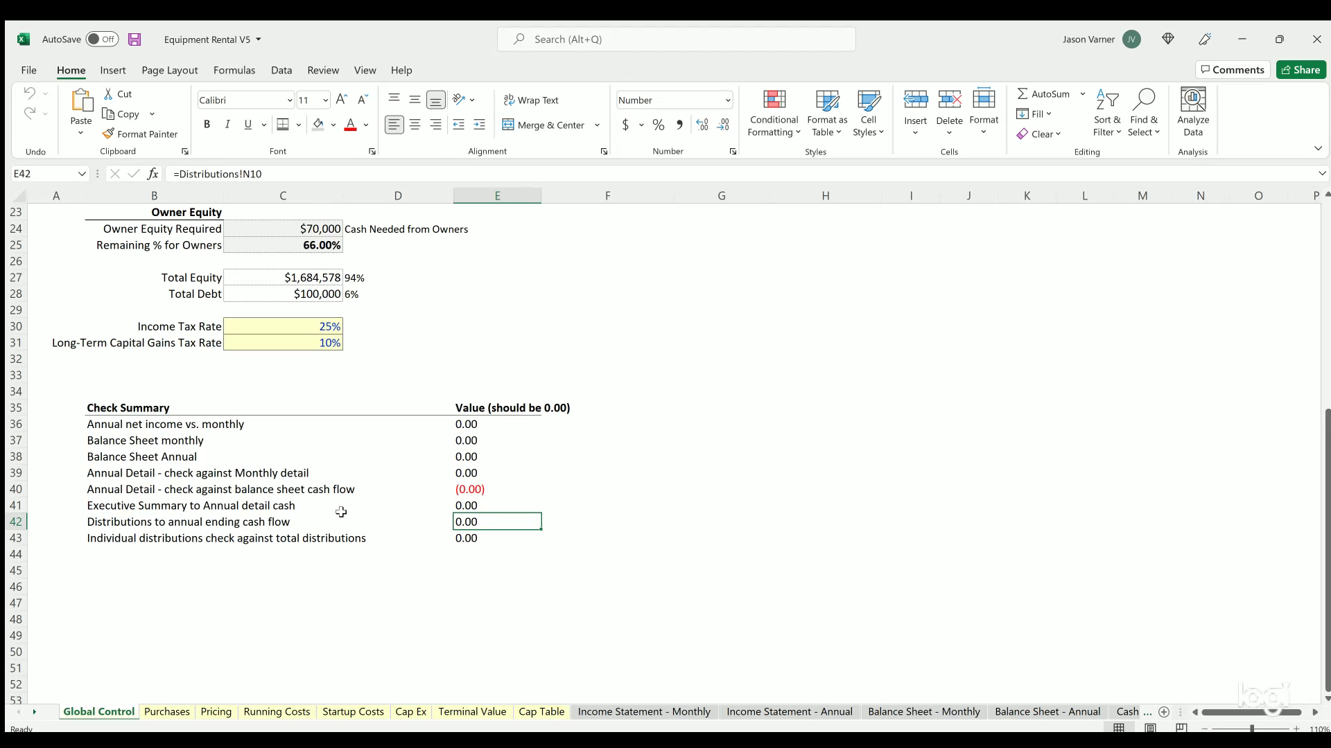
scroll(554, 499, up, 7)
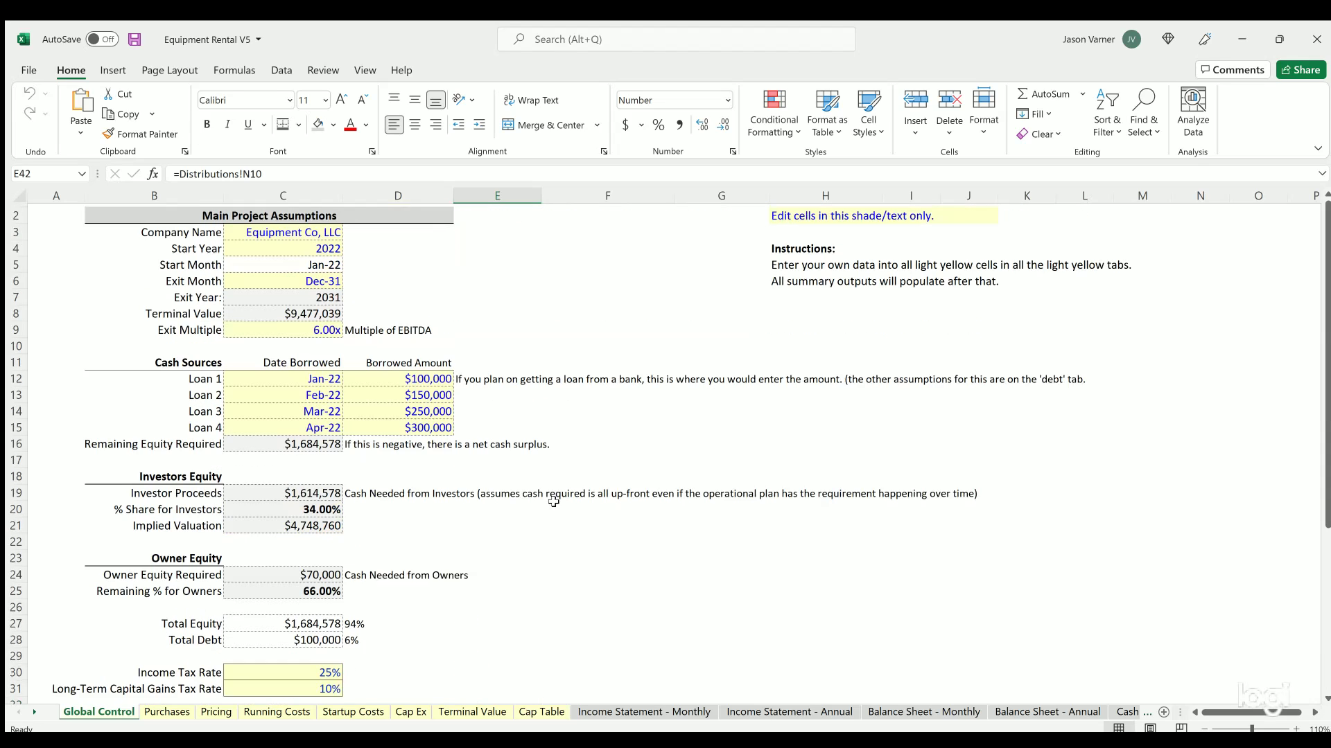
- Look through the Running Costs, Startup Costs and Cap Ex sheets and examine the extraordinary income percentage on the Terminal Value sheet
click(277, 712)
click(354, 712)
click(411, 713)
click(469, 712)
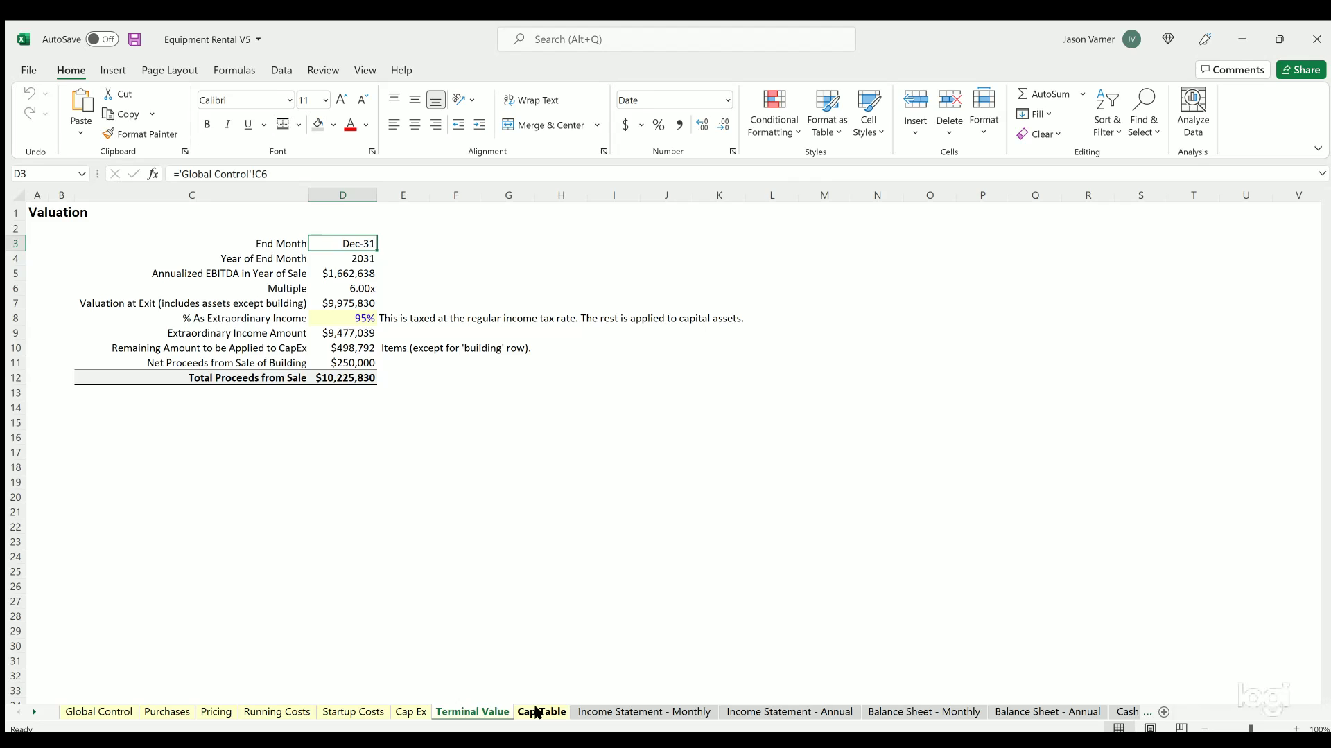
click(537, 712)
click(481, 714)
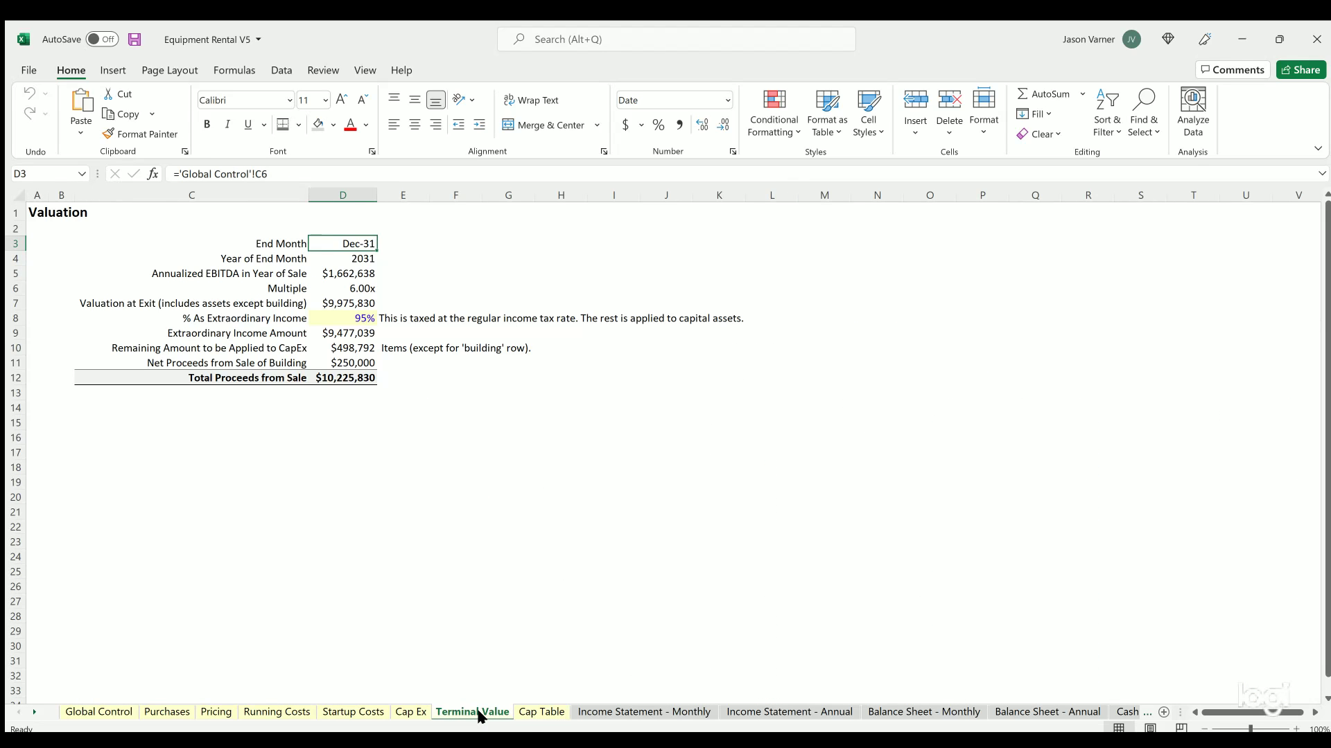
click(357, 319)
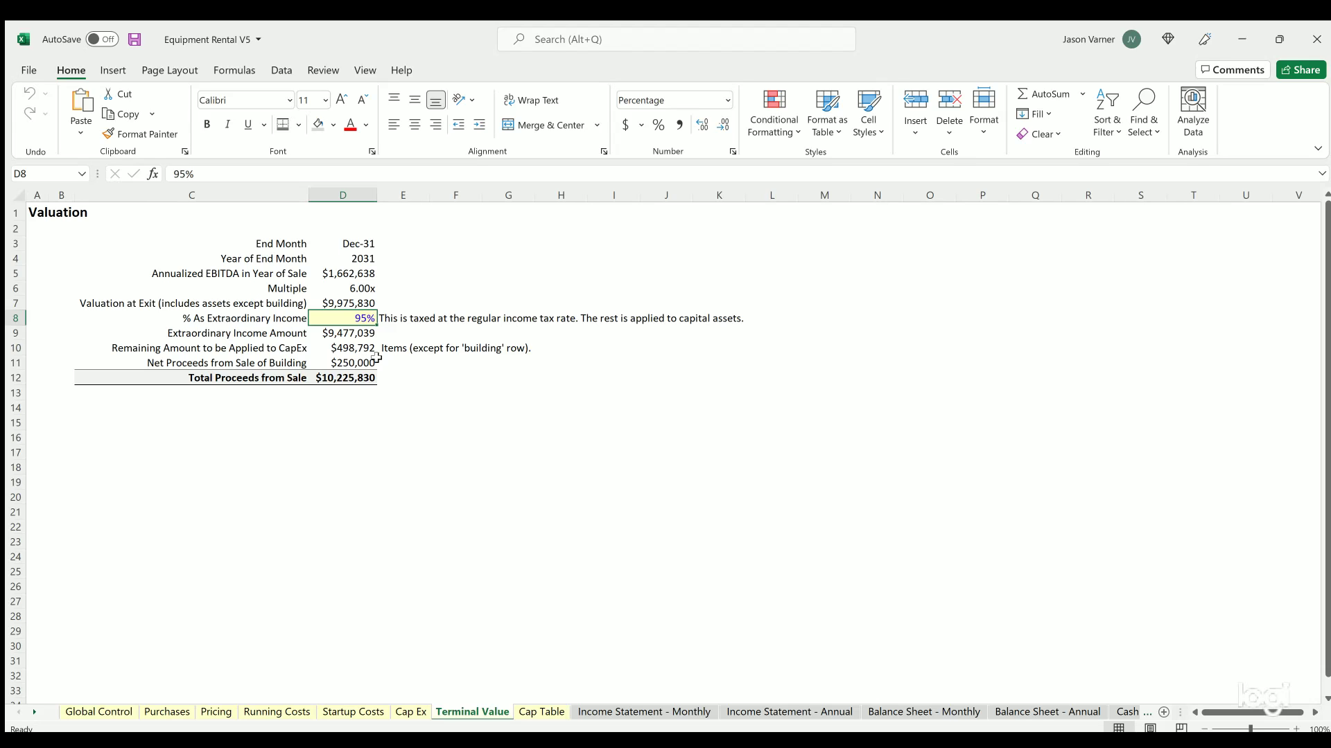
click(424, 539)
click(269, 493)
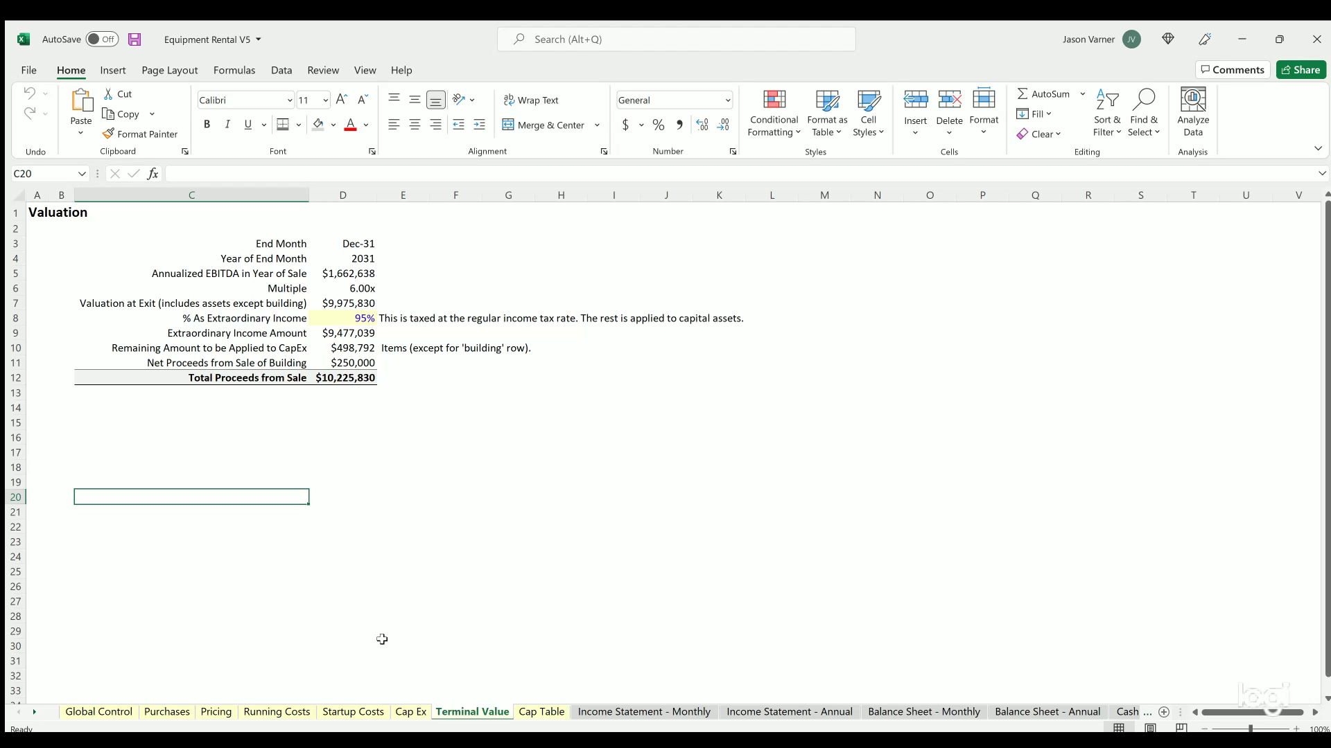
click(351, 313)
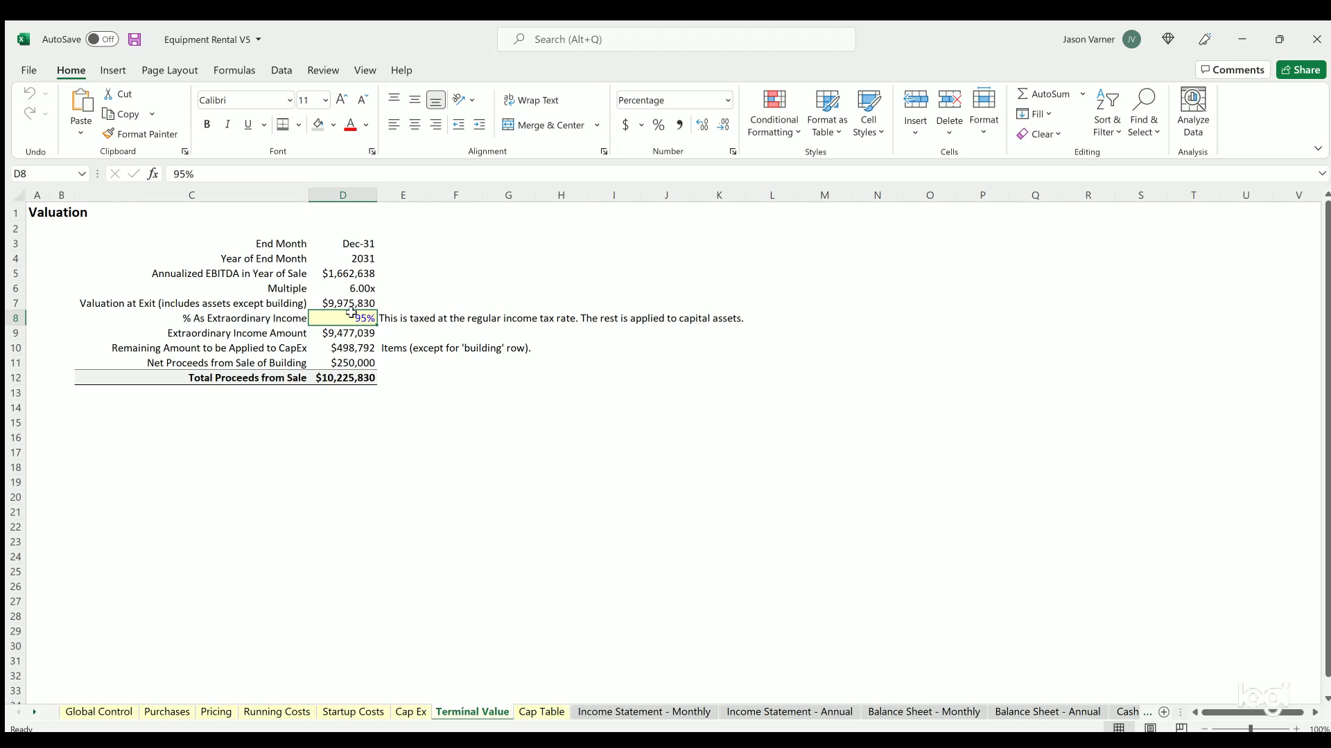
- Review the funds contributed by the outside investors and the founders on the Cap Table sheet
click(543, 714)
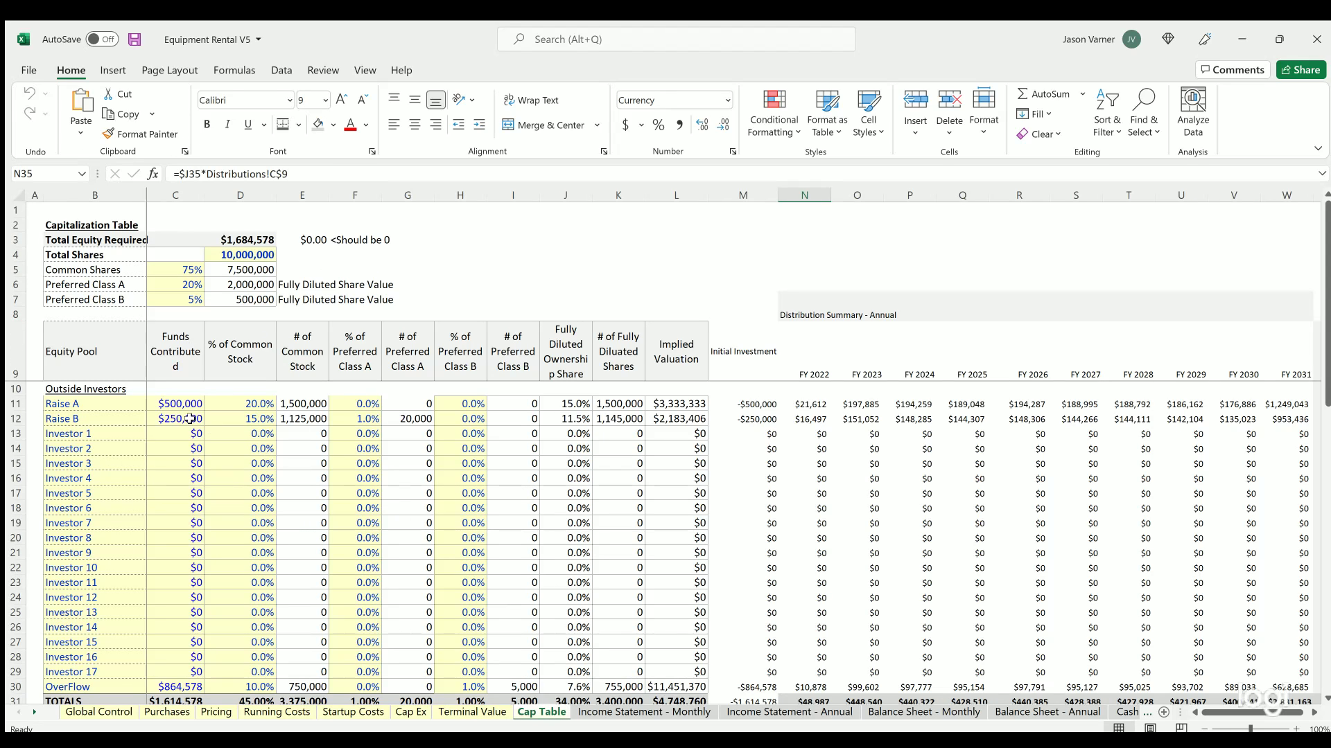
drag(184, 404, 166, 686)
scroll(173, 463, down, 7)
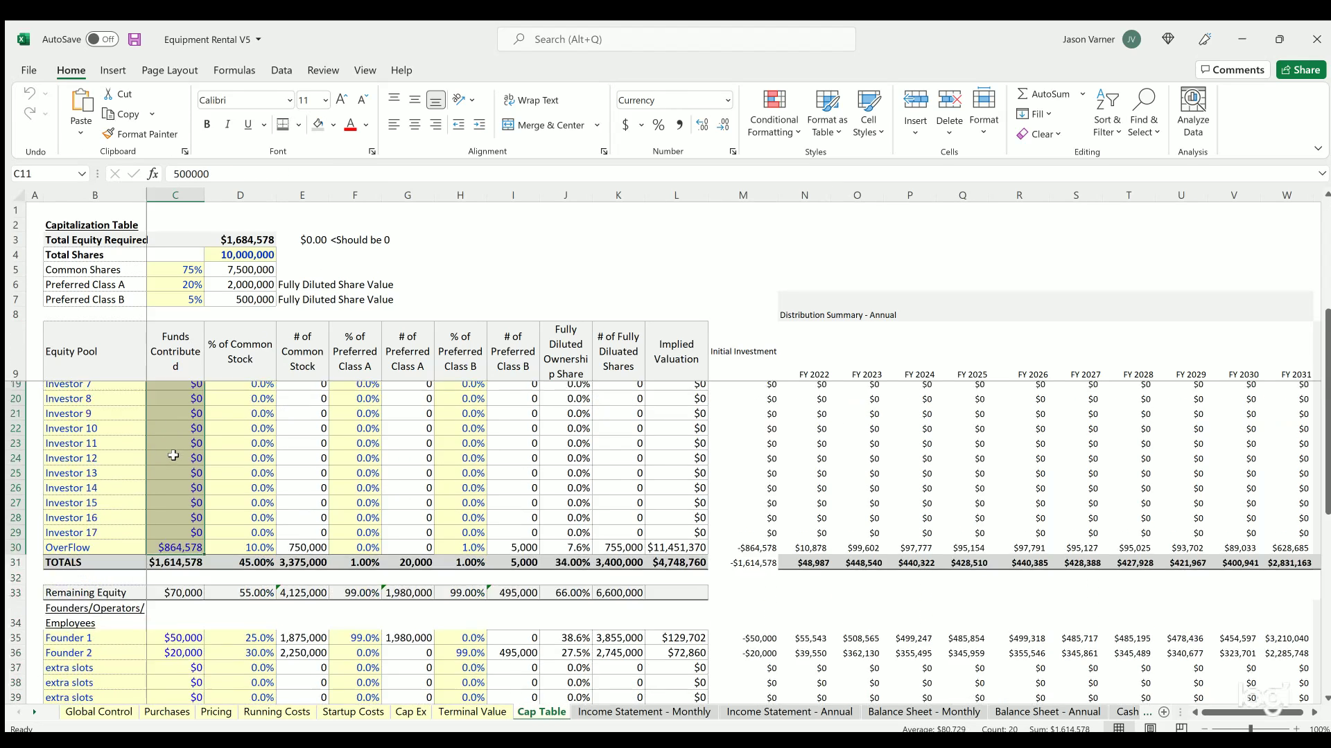
drag(175, 449, 177, 554)
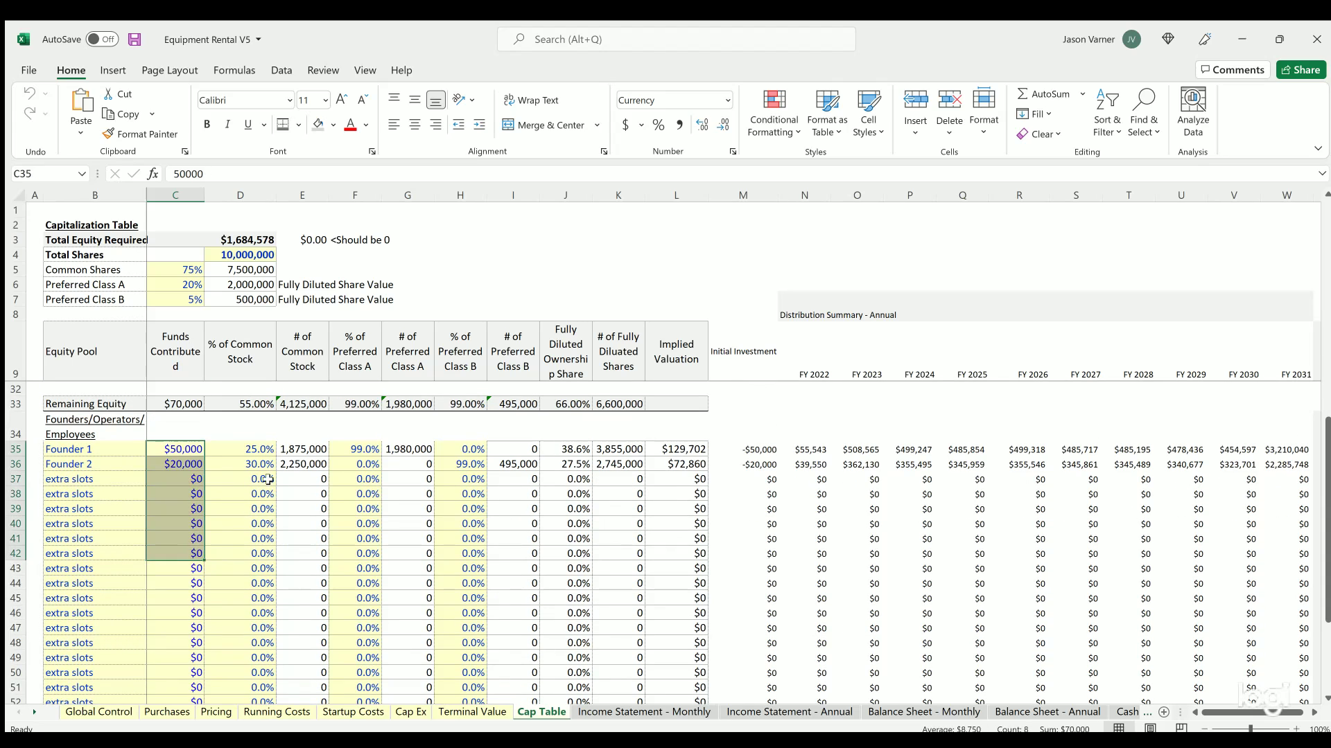
- Examine the common and preferred share class splits, the founders' stock percentages and the check row of the Cap Table
click(251, 449)
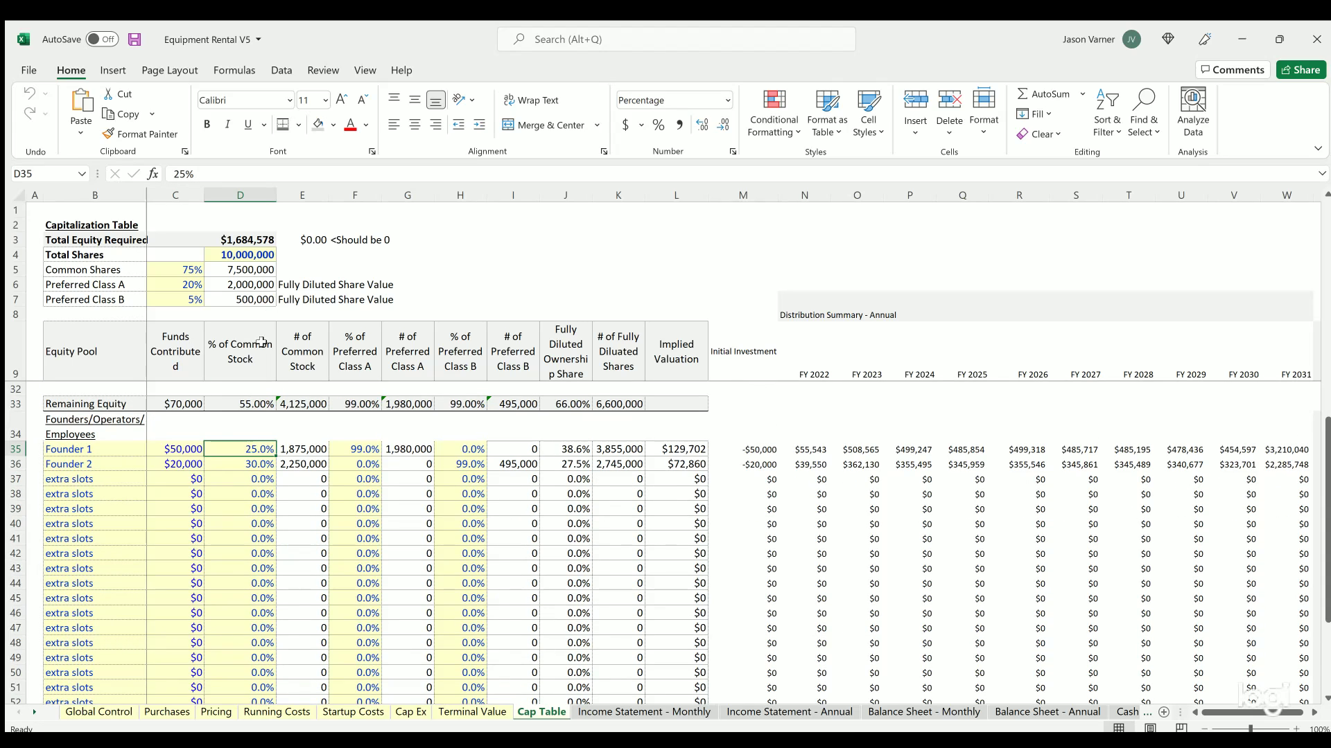
click(171, 270)
drag(177, 285, 178, 295)
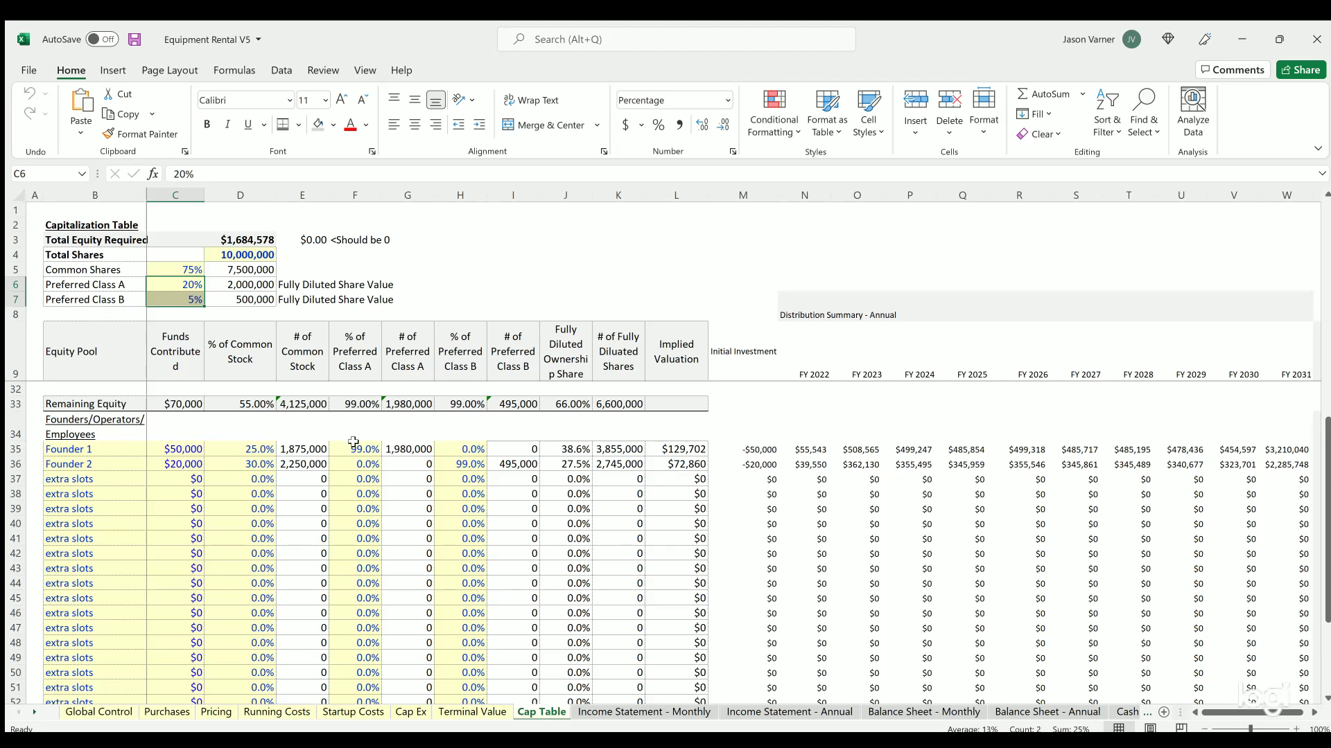
drag(357, 447, 355, 569)
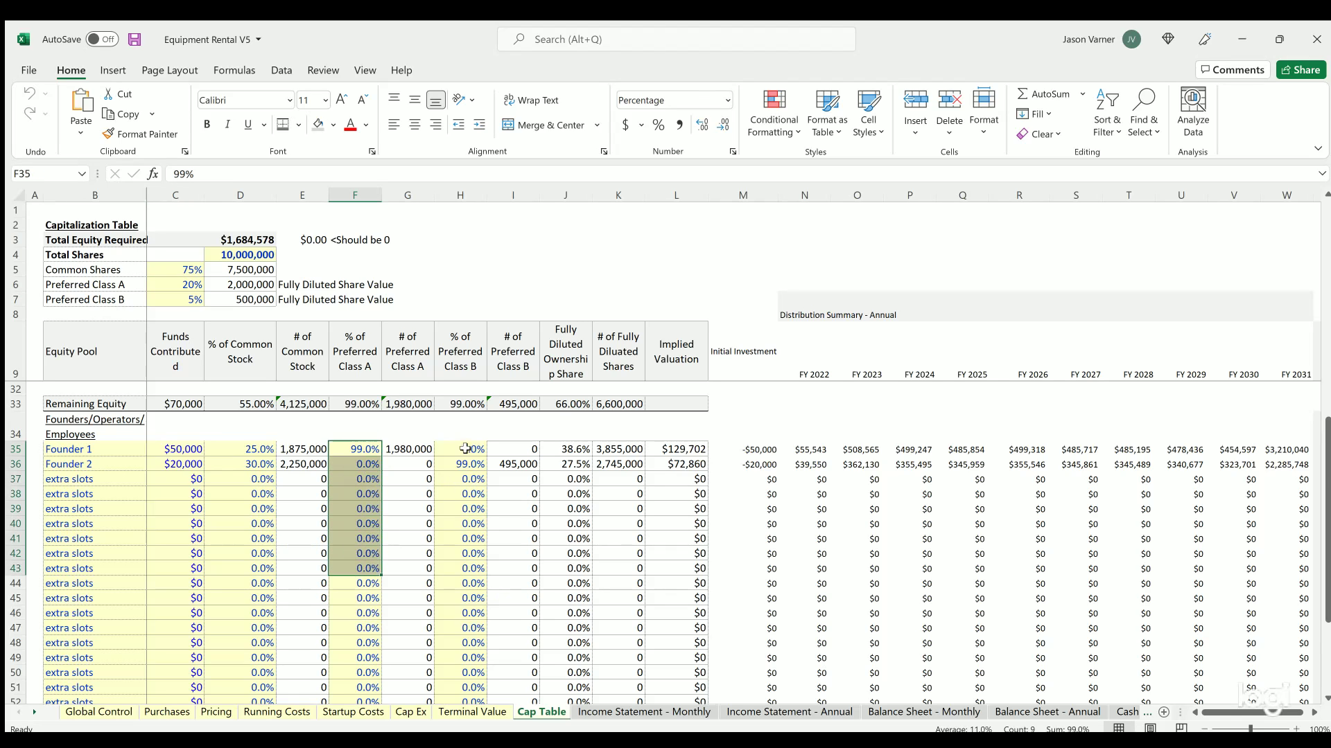
click(354, 449)
scroll(302, 508, up, 7)
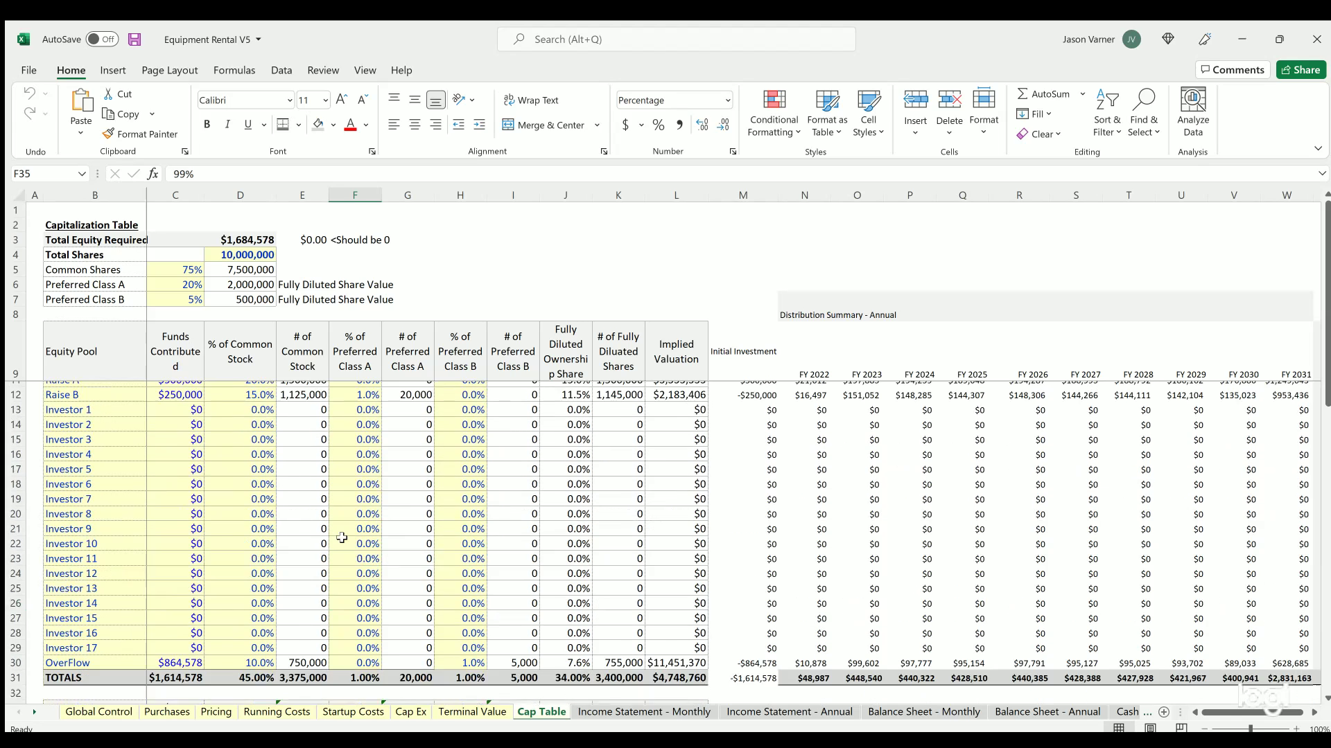
scroll(476, 494, down, 11)
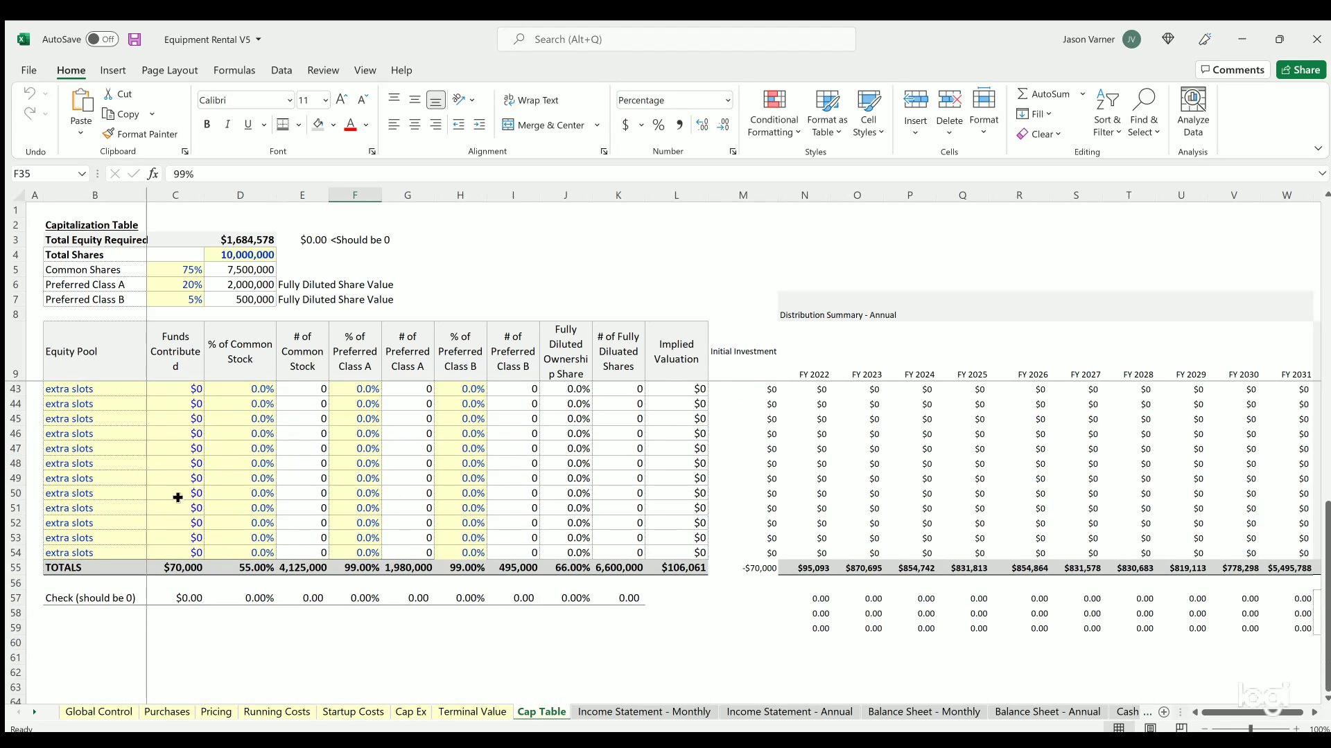
- Auto-fit the width of the Funds Contributed column on the Cap Table sheet
click(179, 508)
drag(211, 191, 211, 191)
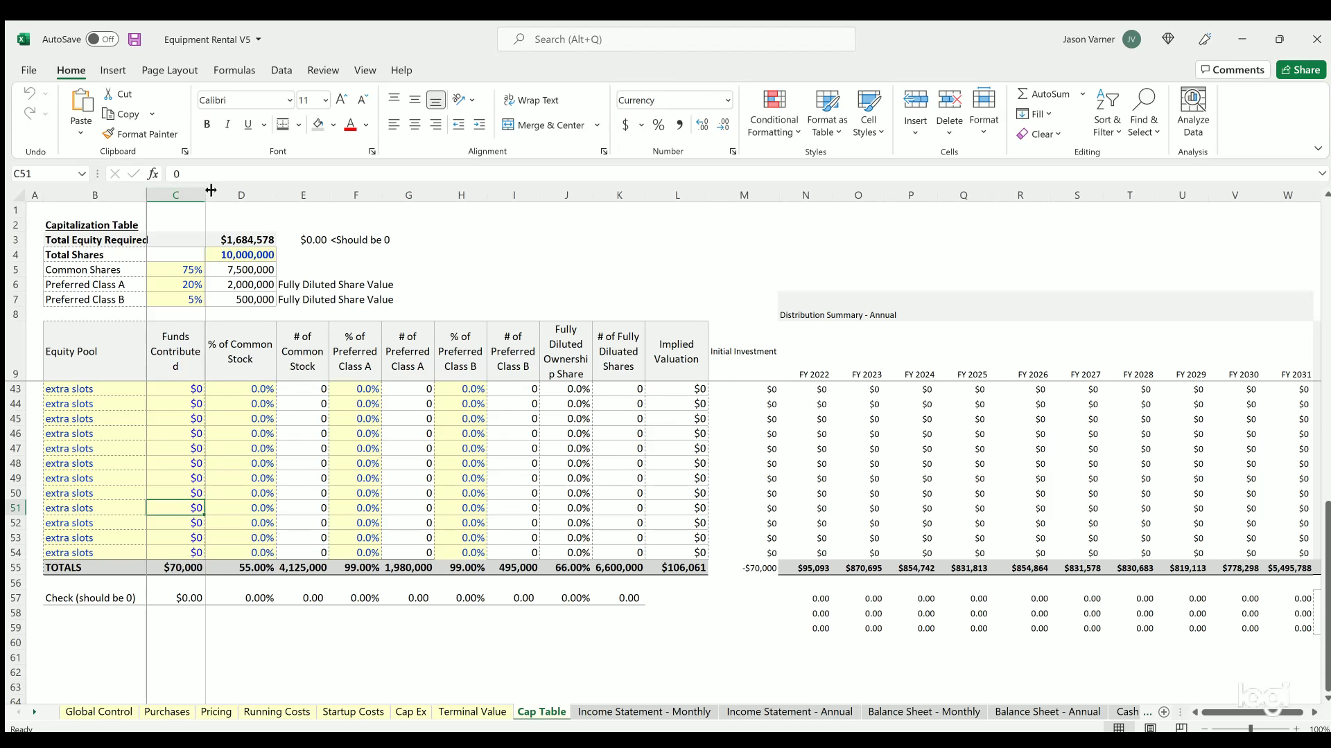
double_click(211, 191)
- Review the annual Distribution Summary and IRR columns for outside investors and founders, down to the check rows
scroll(405, 487, up, 11)
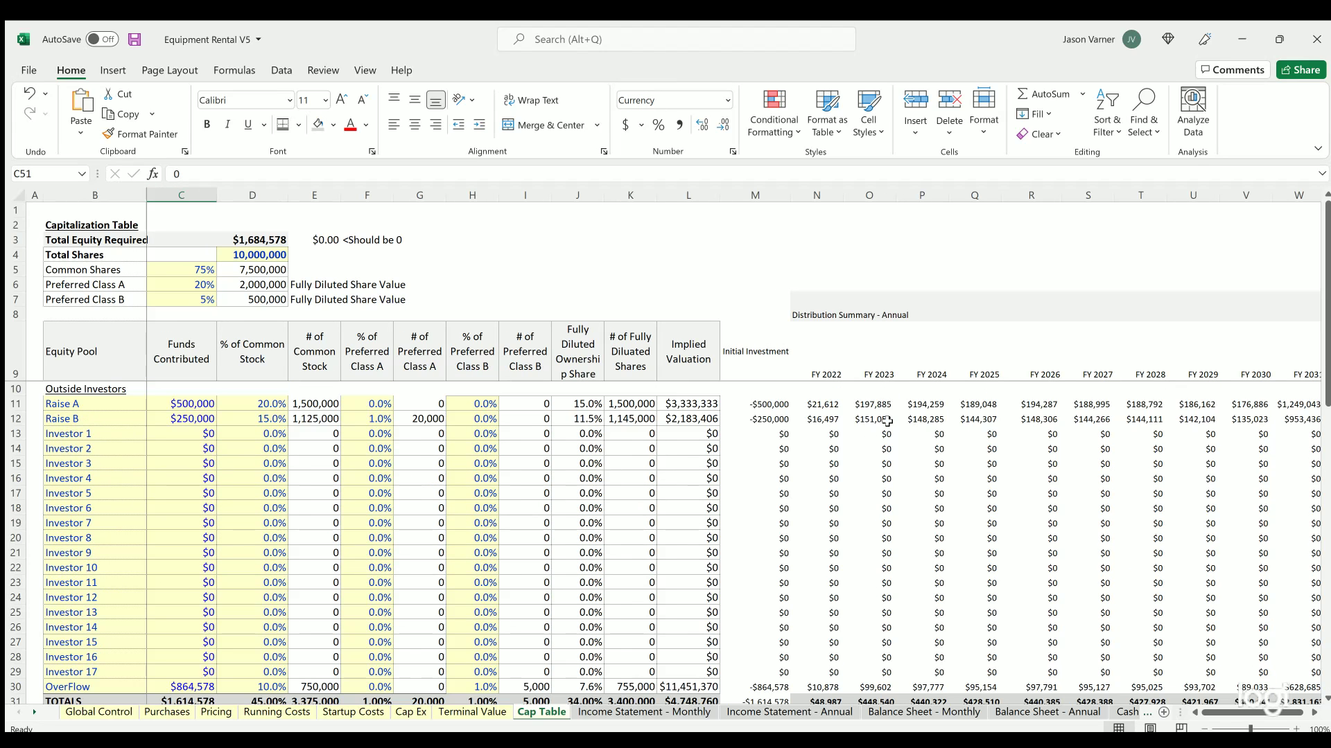
drag(820, 405, 1115, 511)
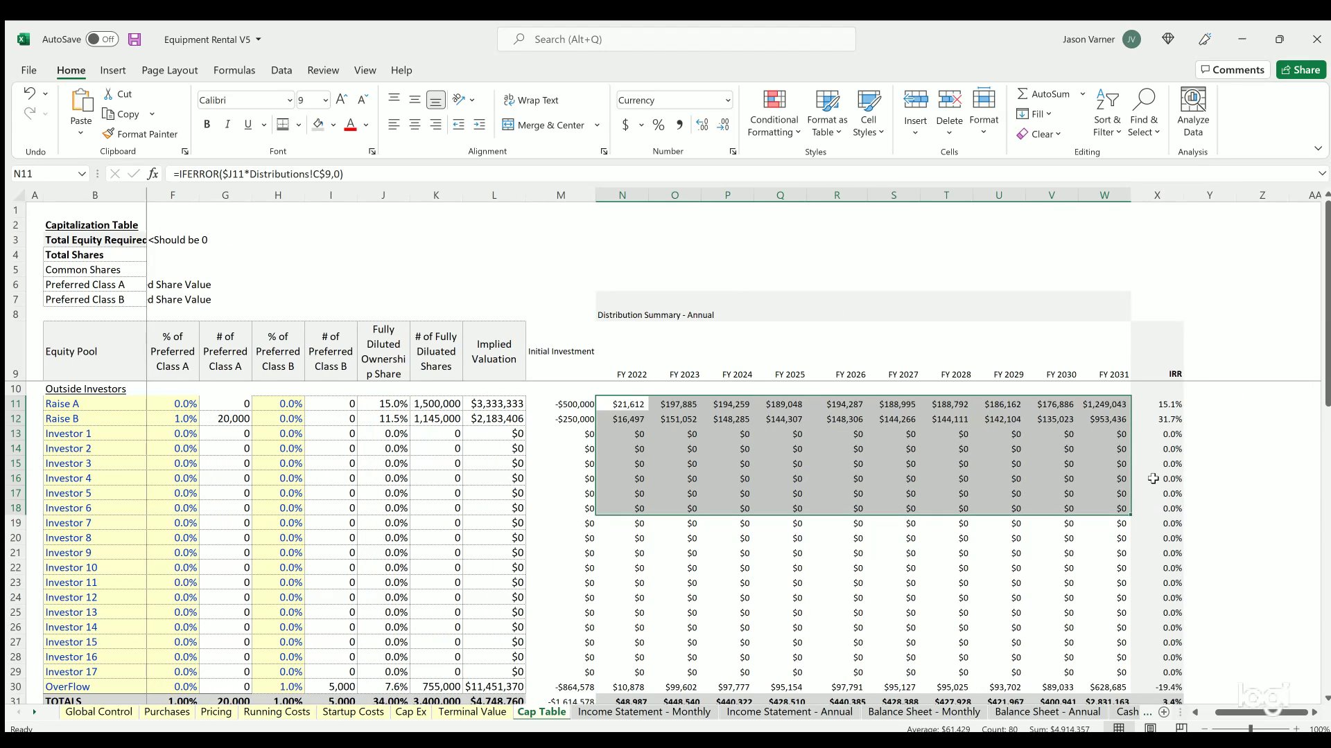
scroll(644, 445, down, 7)
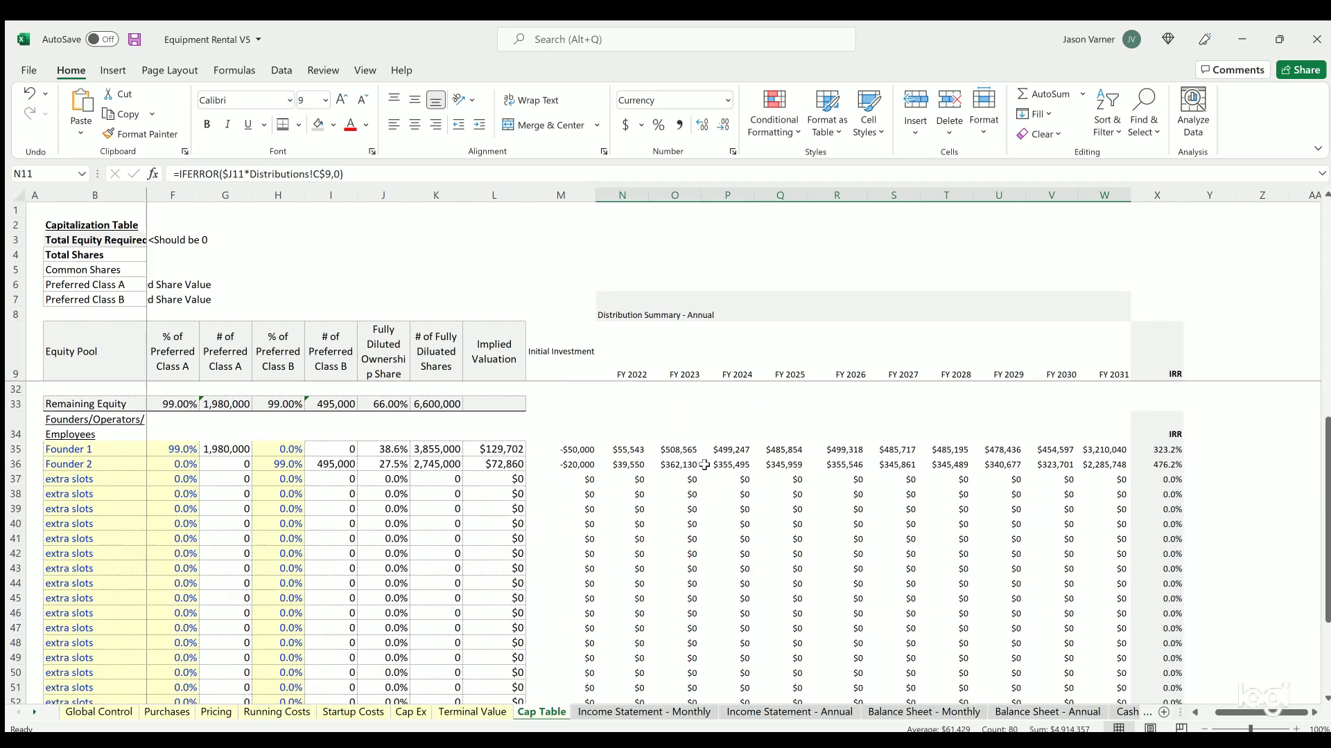
scroll(704, 465, down, 4)
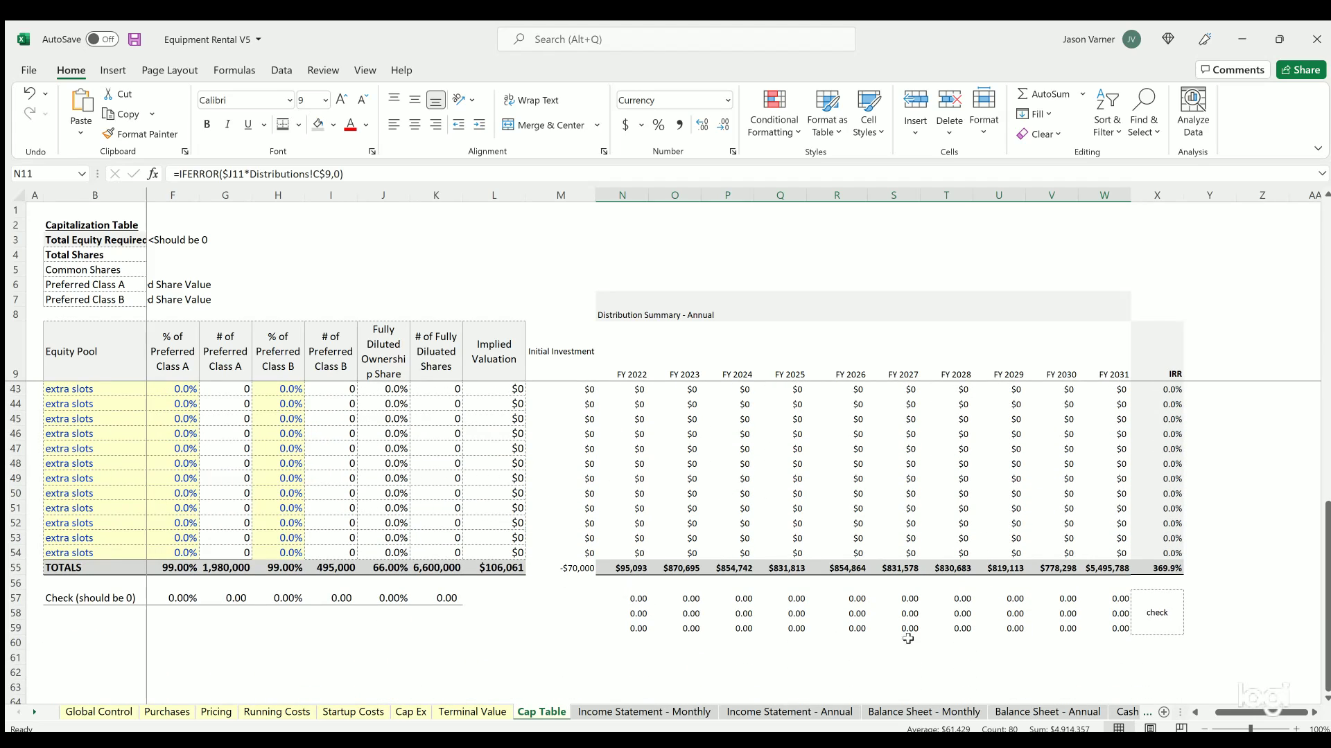
scroll(662, 527, up, 11)
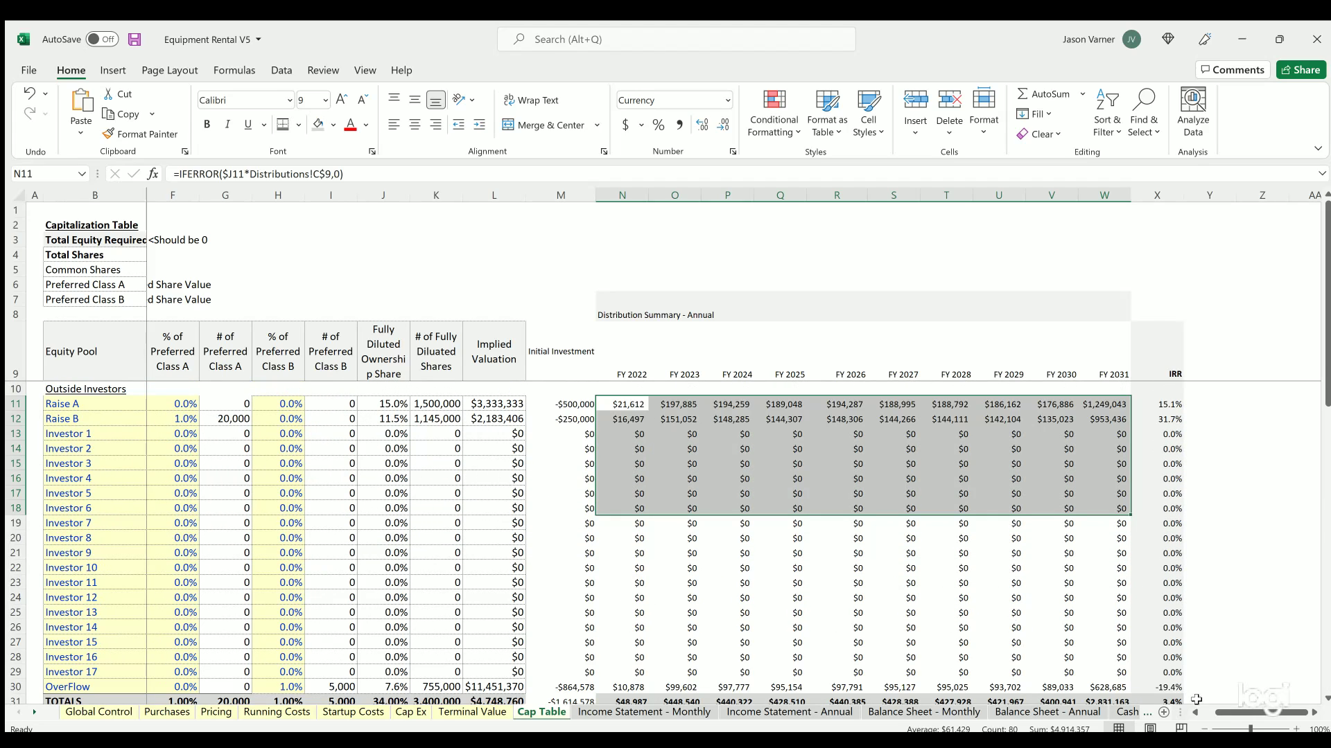
scroll(457, 558, left, 1)
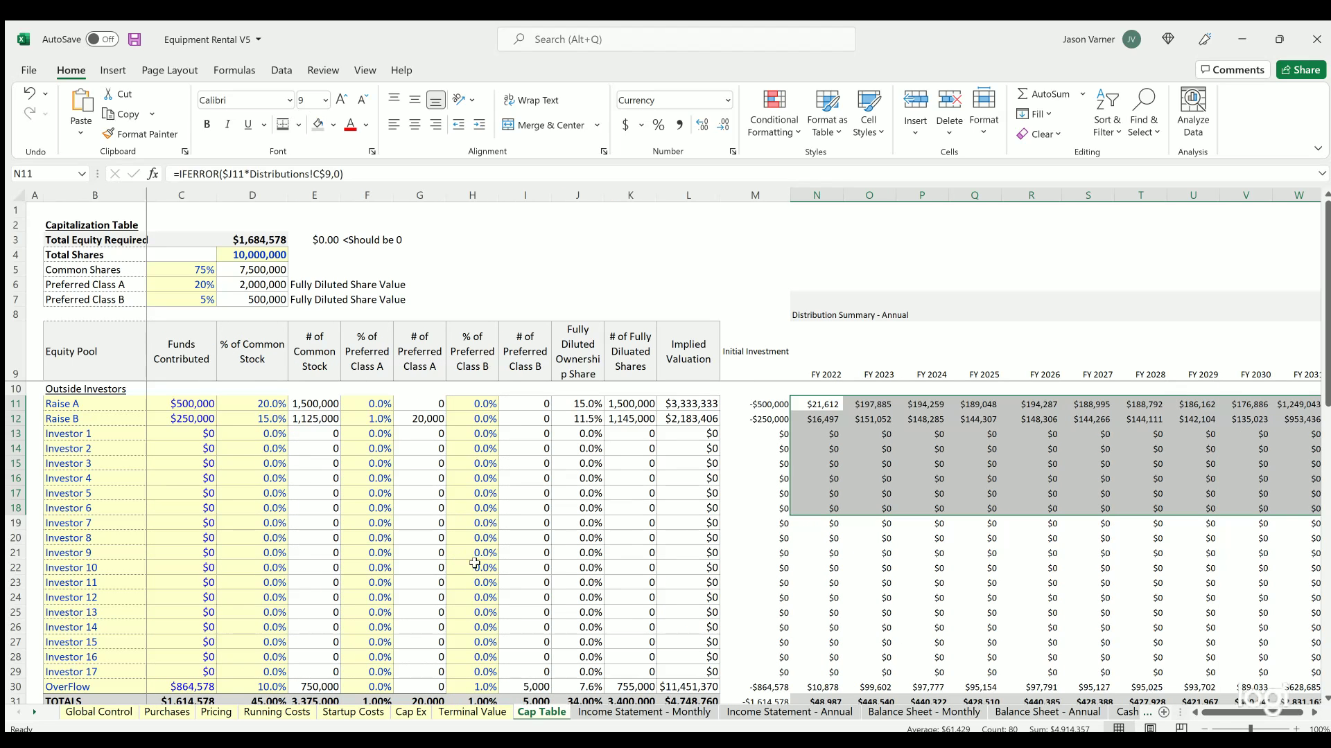
- Review the Income Statement - Monthly sheet from income and operating expenses through depreciation to net income and interest per loan
click(639, 712)
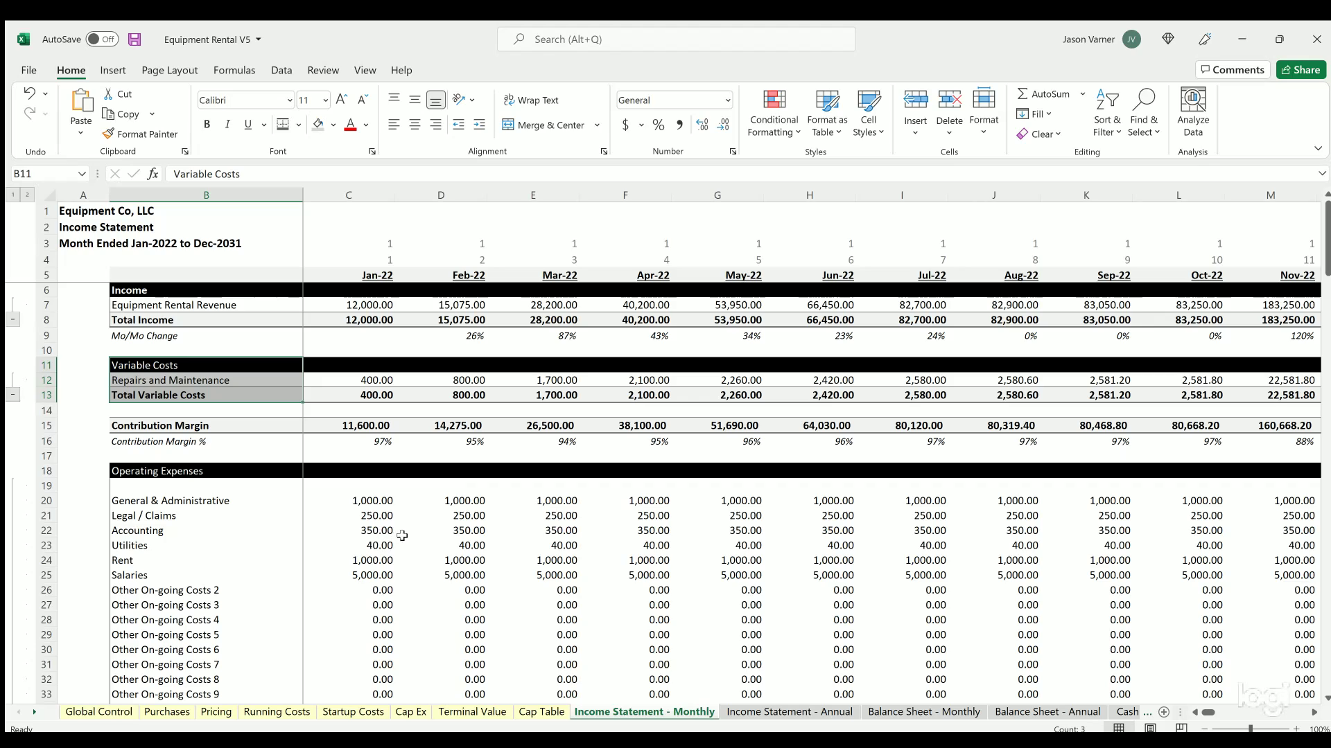
scroll(466, 499, down, 3)
scroll(467, 499, down, 20)
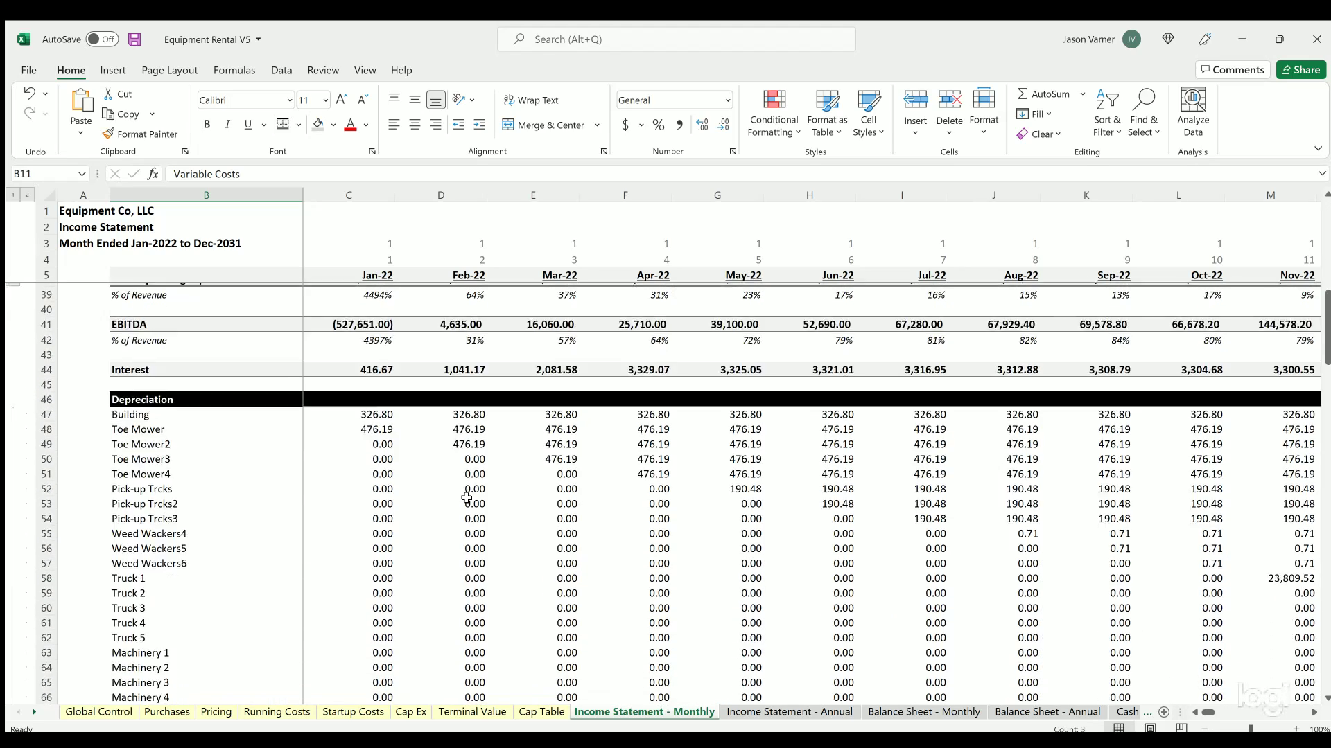
scroll(469, 497, down, 7)
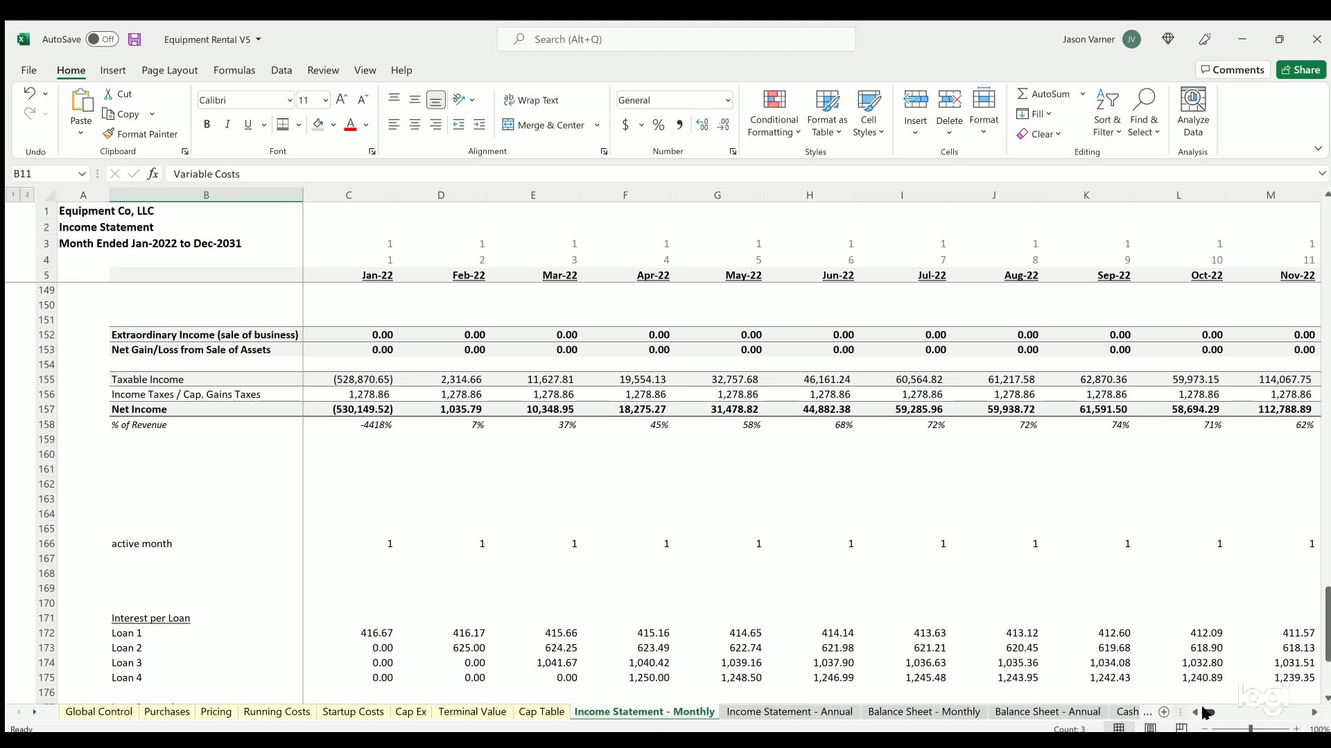
- Examine the active month flags and the Dec-31 extraordinary income and gain from sale of assets on the monthly income statement
drag(1206, 713, 1302, 713)
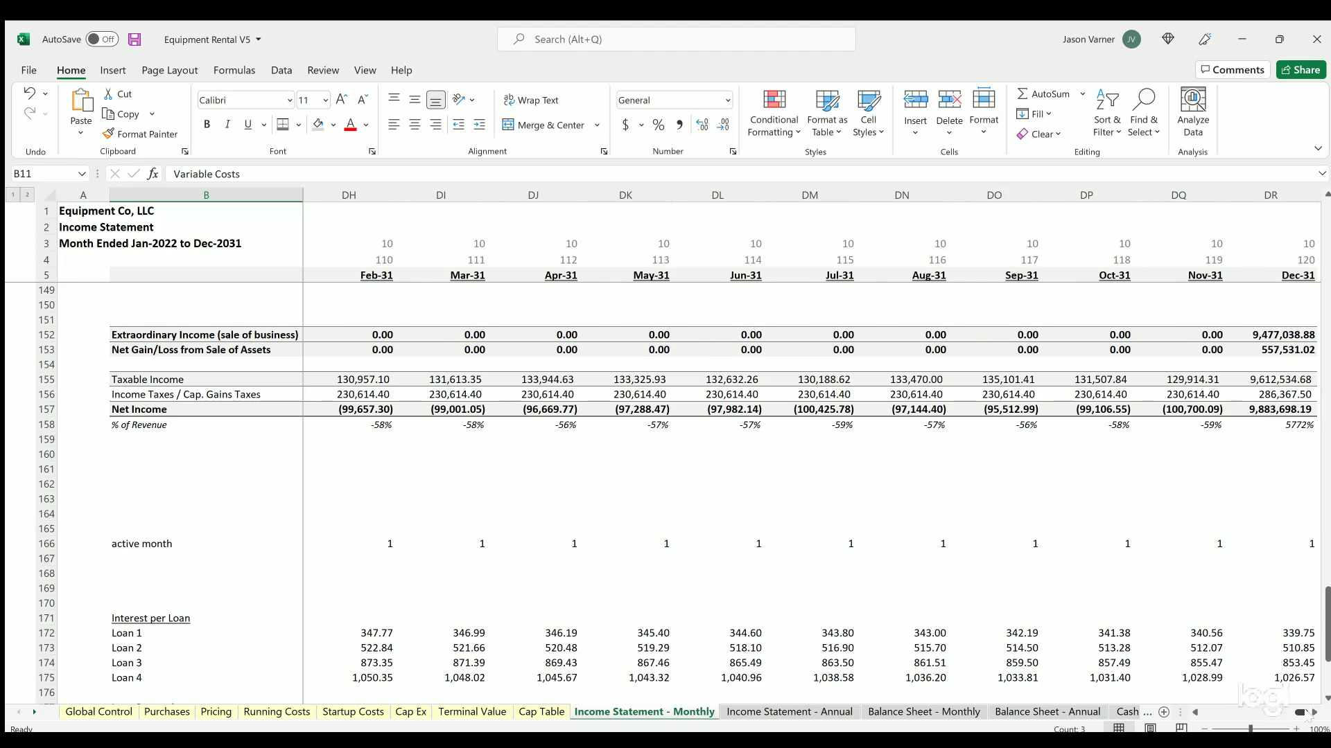
click(1117, 541)
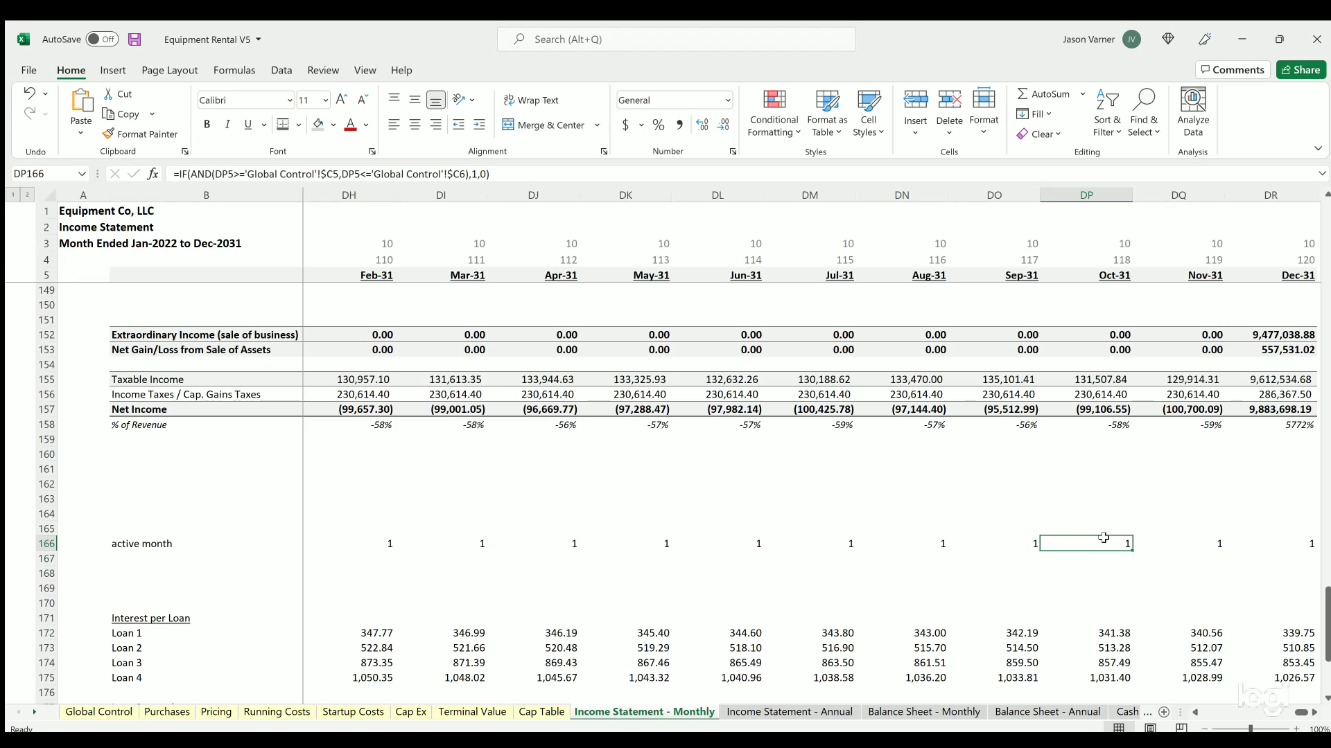
drag(1115, 538, 1213, 540)
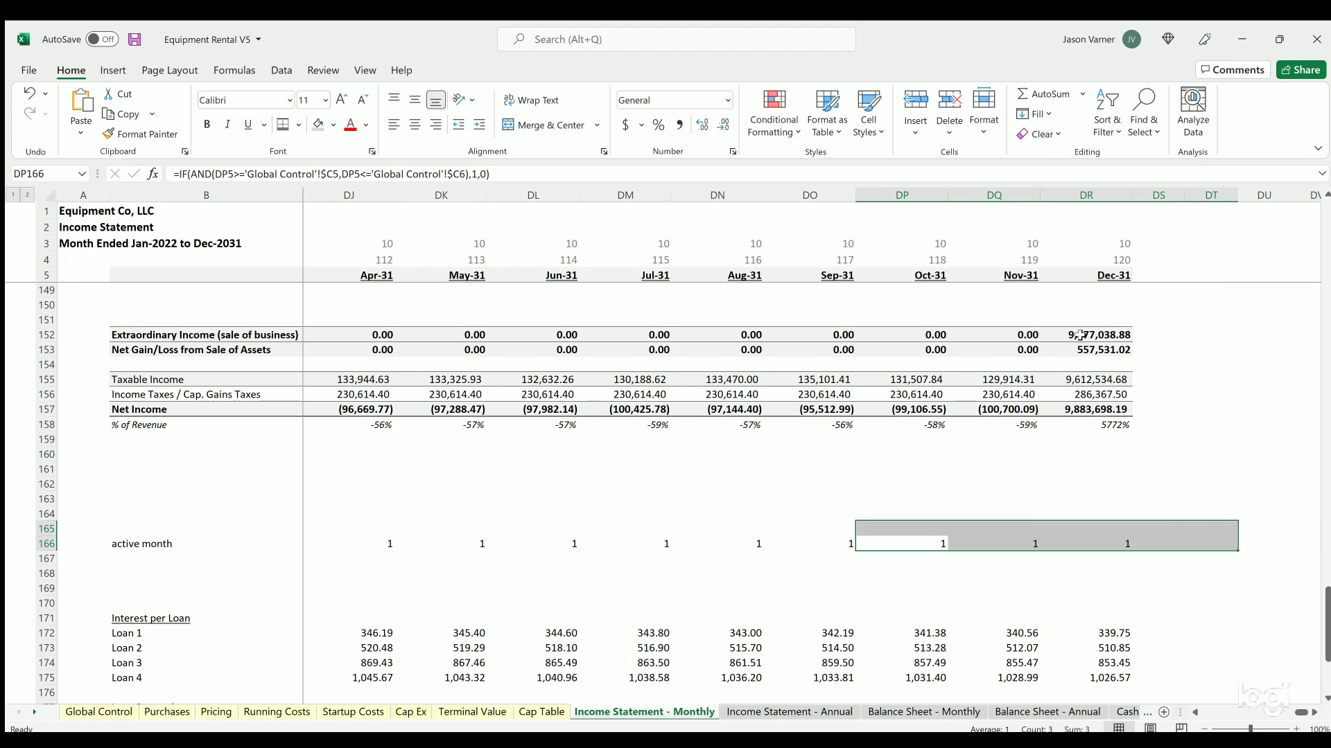
click(1079, 340)
click(1079, 347)
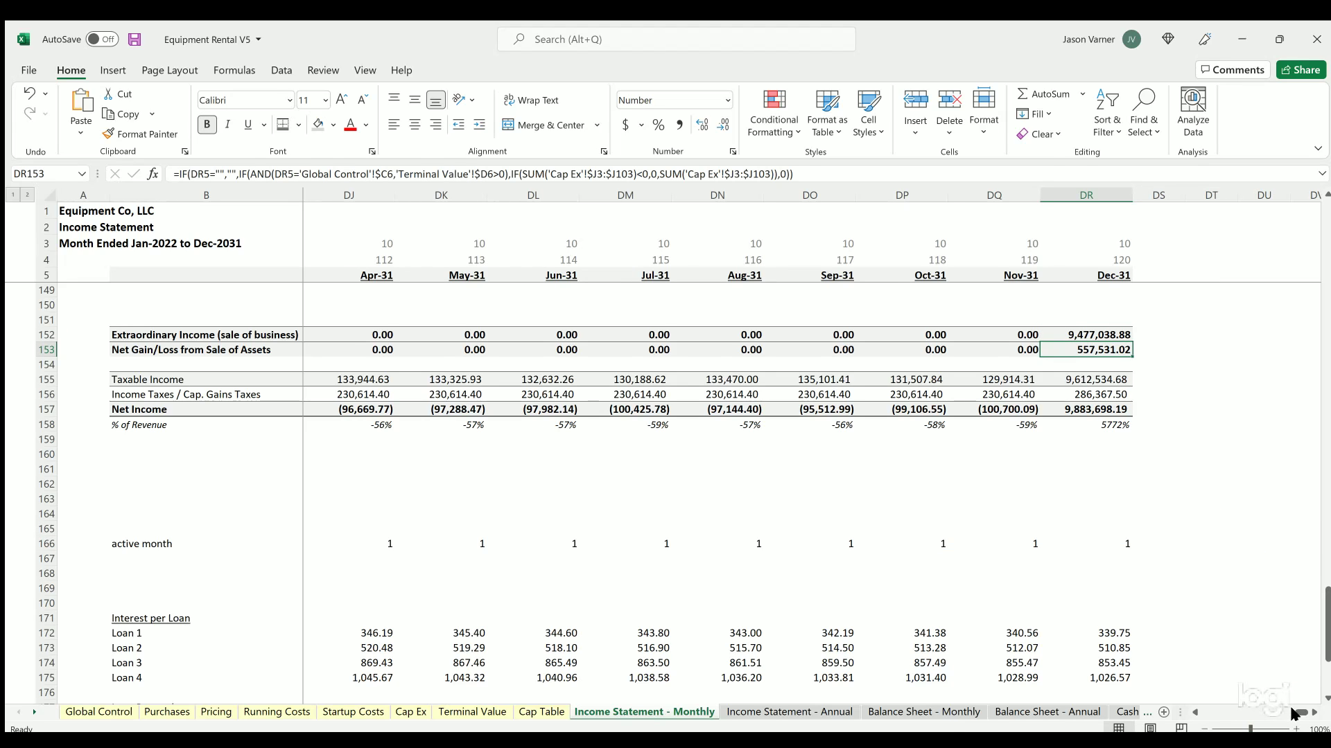
scroll(810, 451, left, 20)
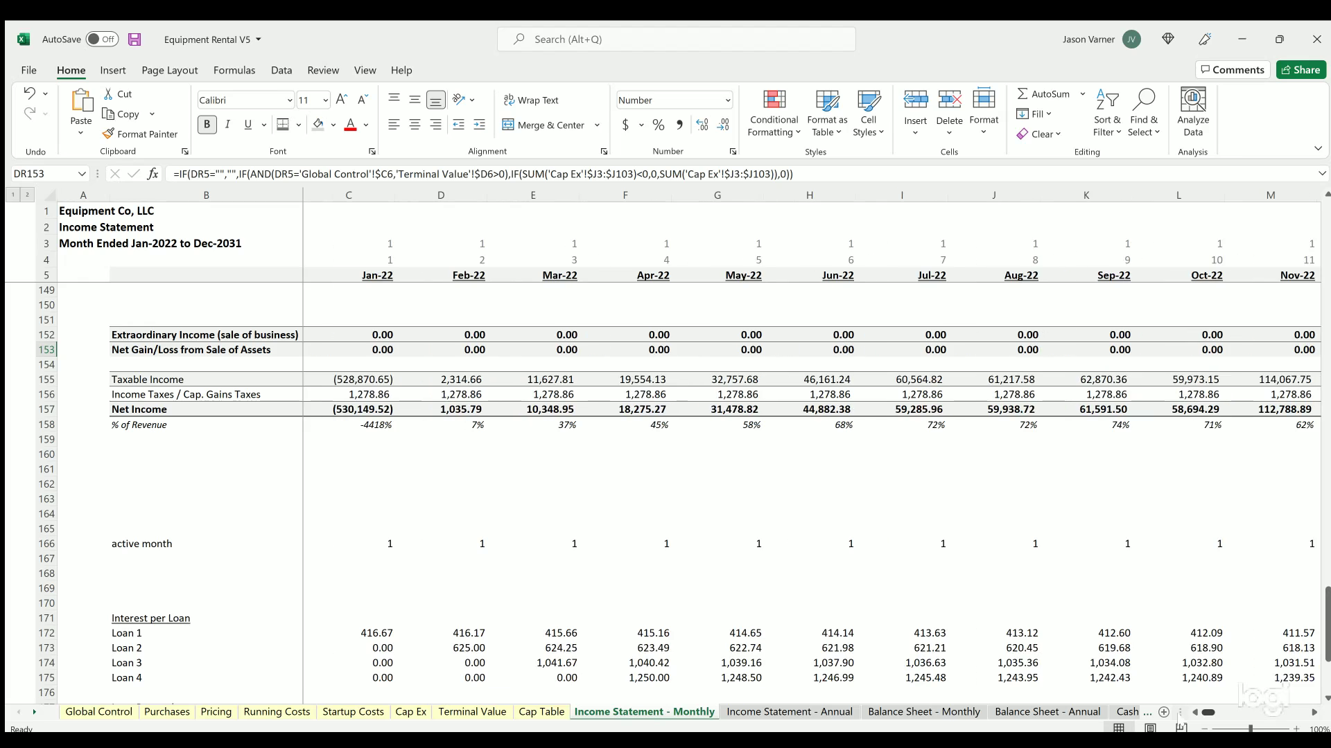
scroll(350, 499, up, 20)
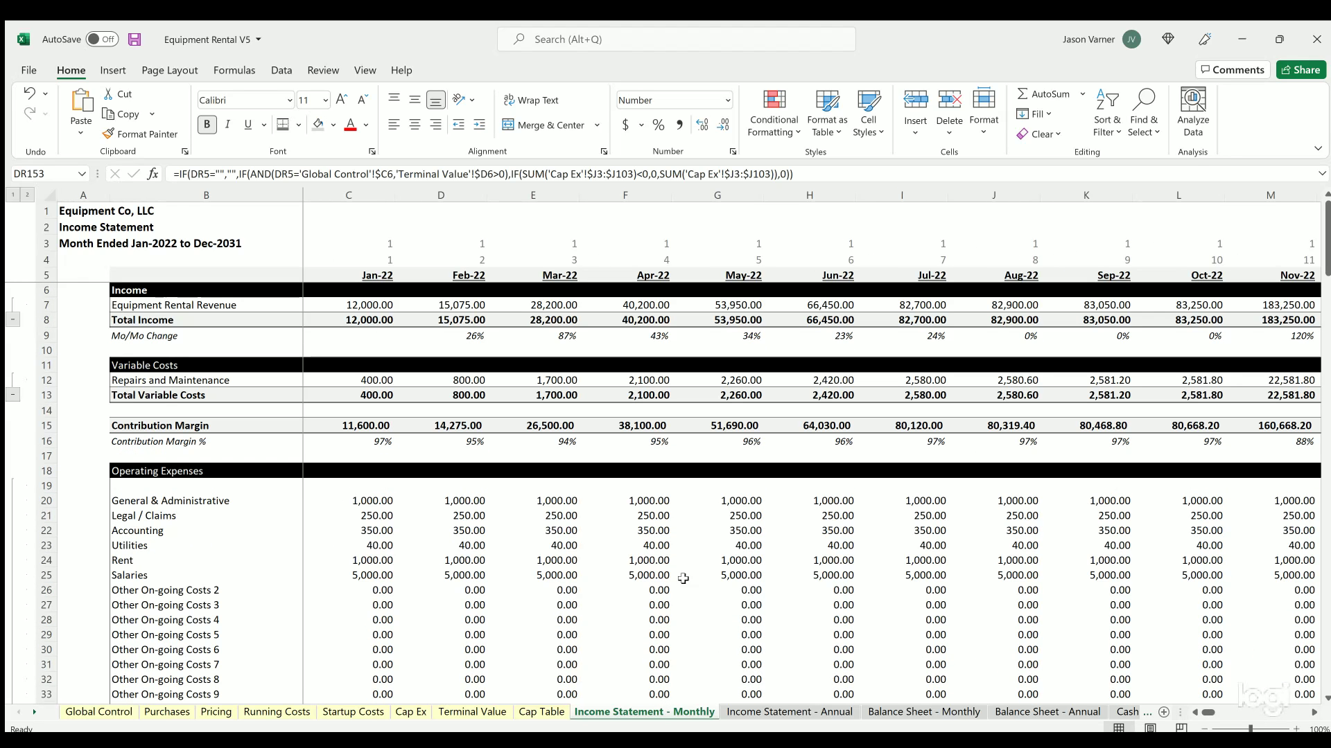
- View the Income Statement - Annual sheet with its row groups collapsed to totals, and expand all detail rows again
click(788, 712)
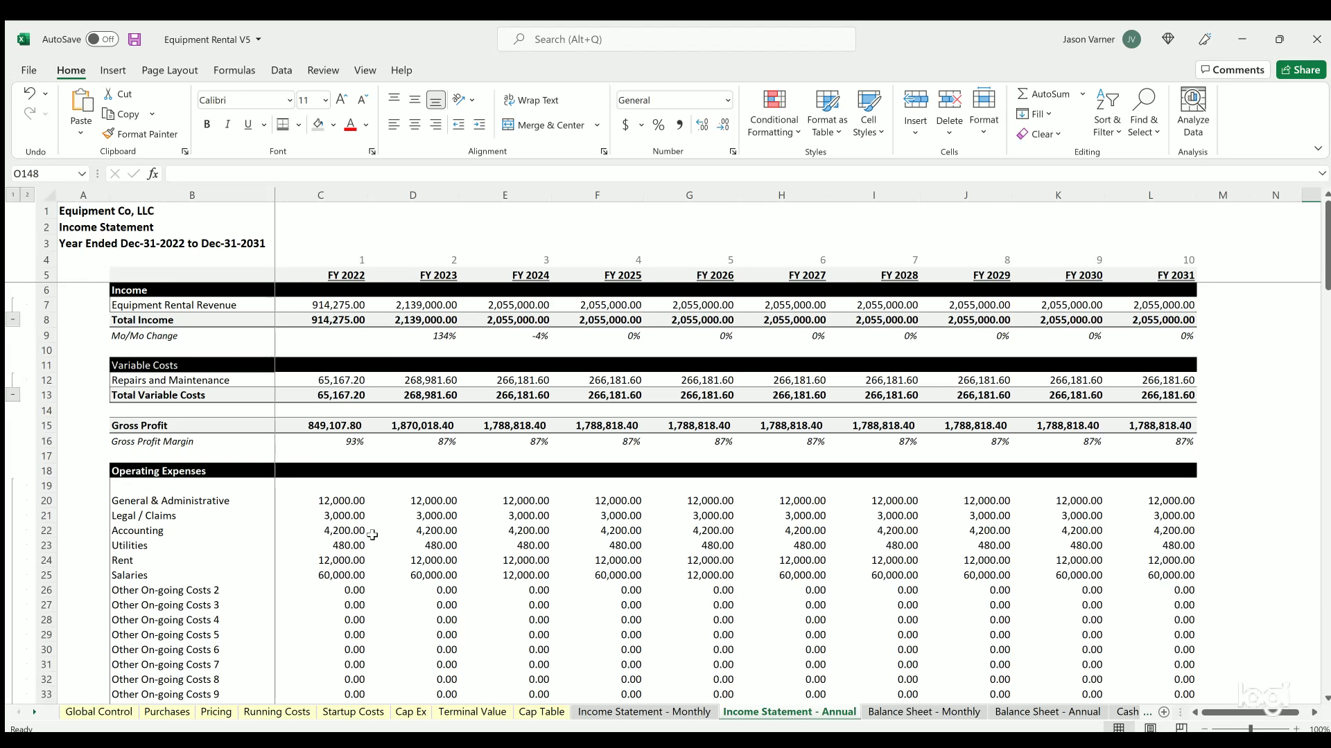
click(10, 196)
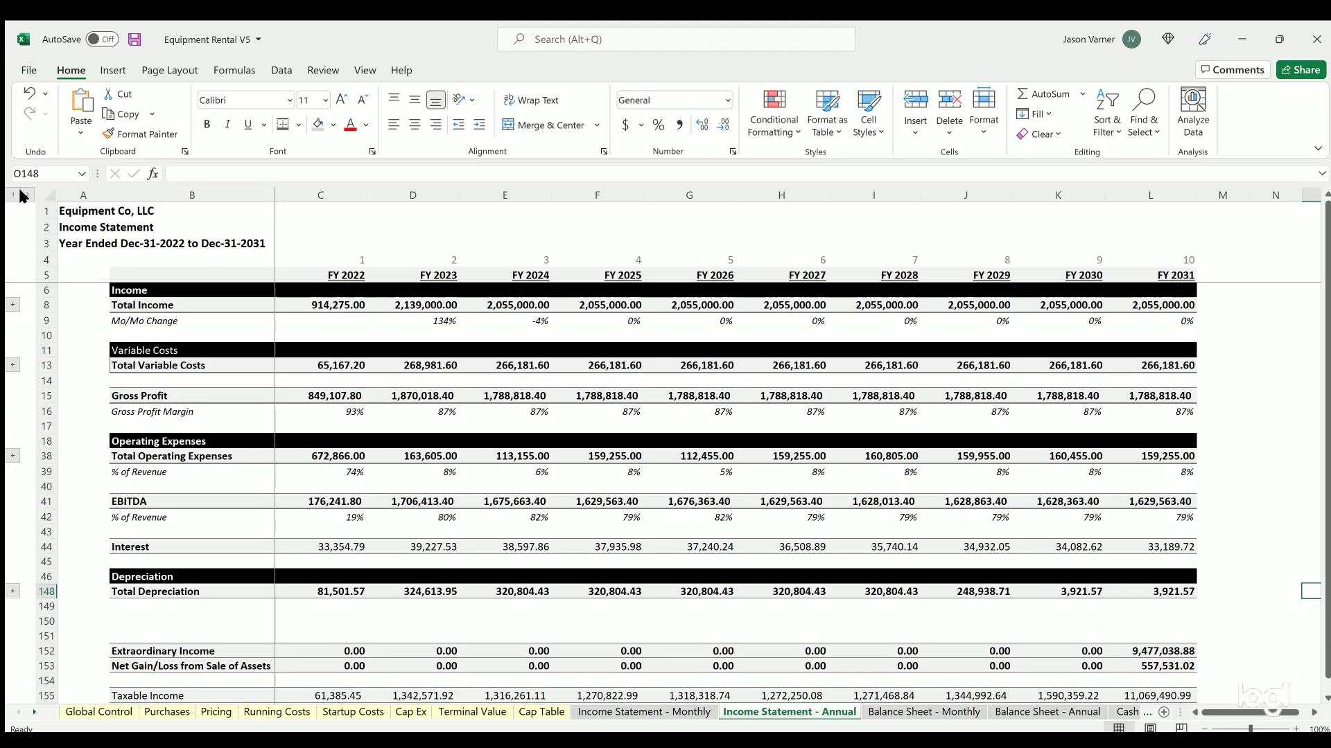
click(21, 195)
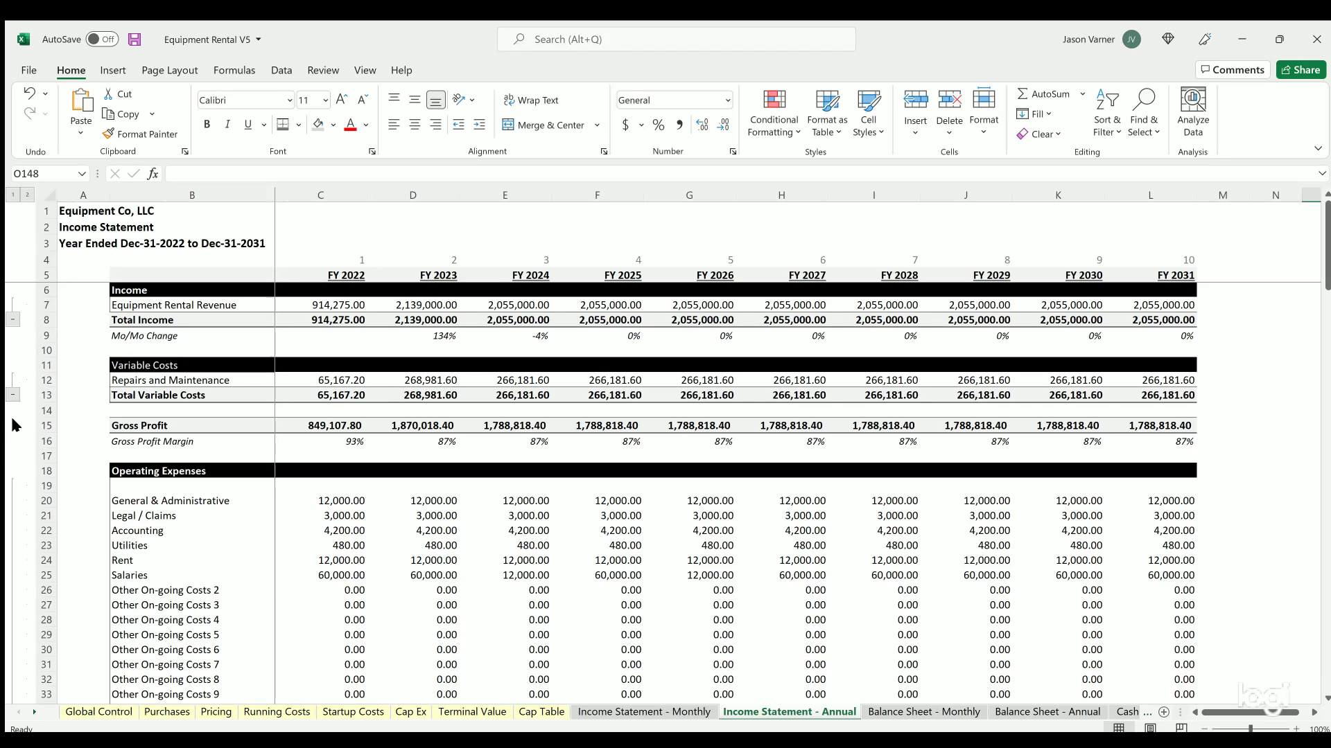
- View the Balance Sheet - Monthly sheet collapsed to totals down to the check row, and expand and review all detail rows
click(960, 714)
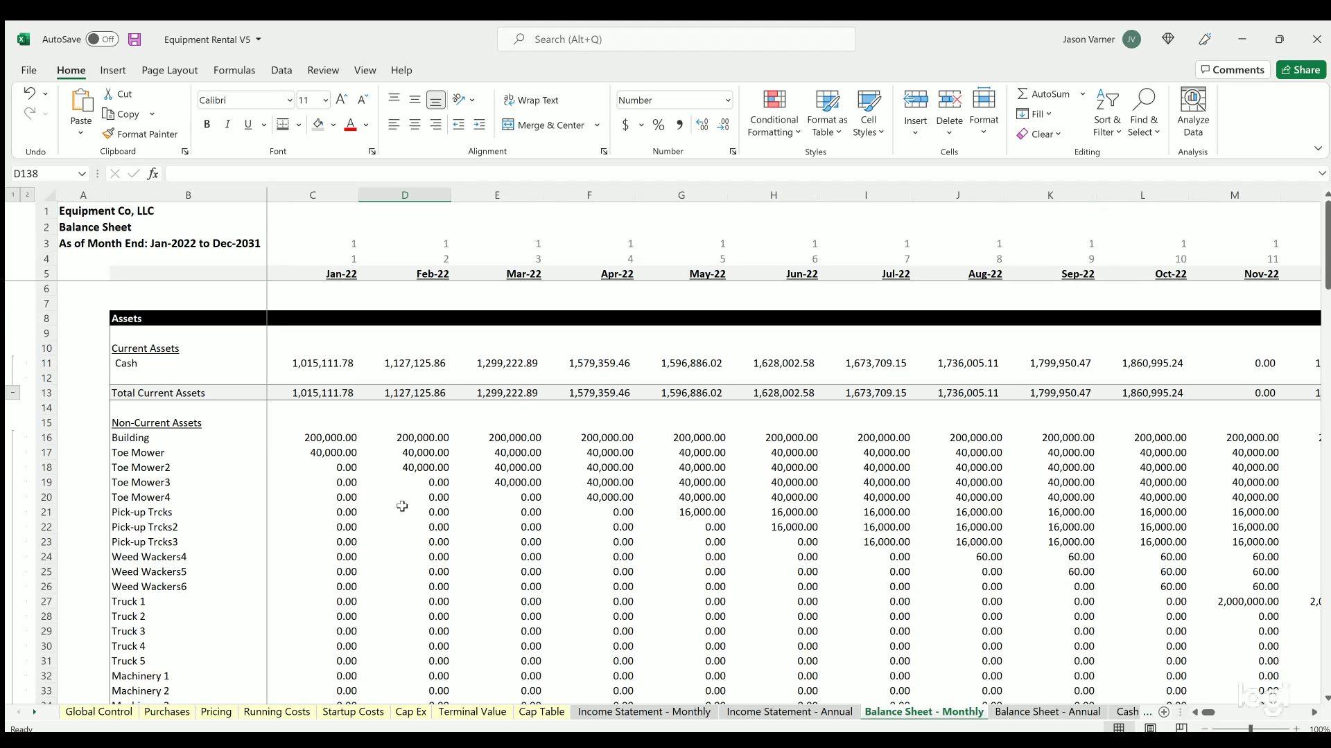
click(8, 197)
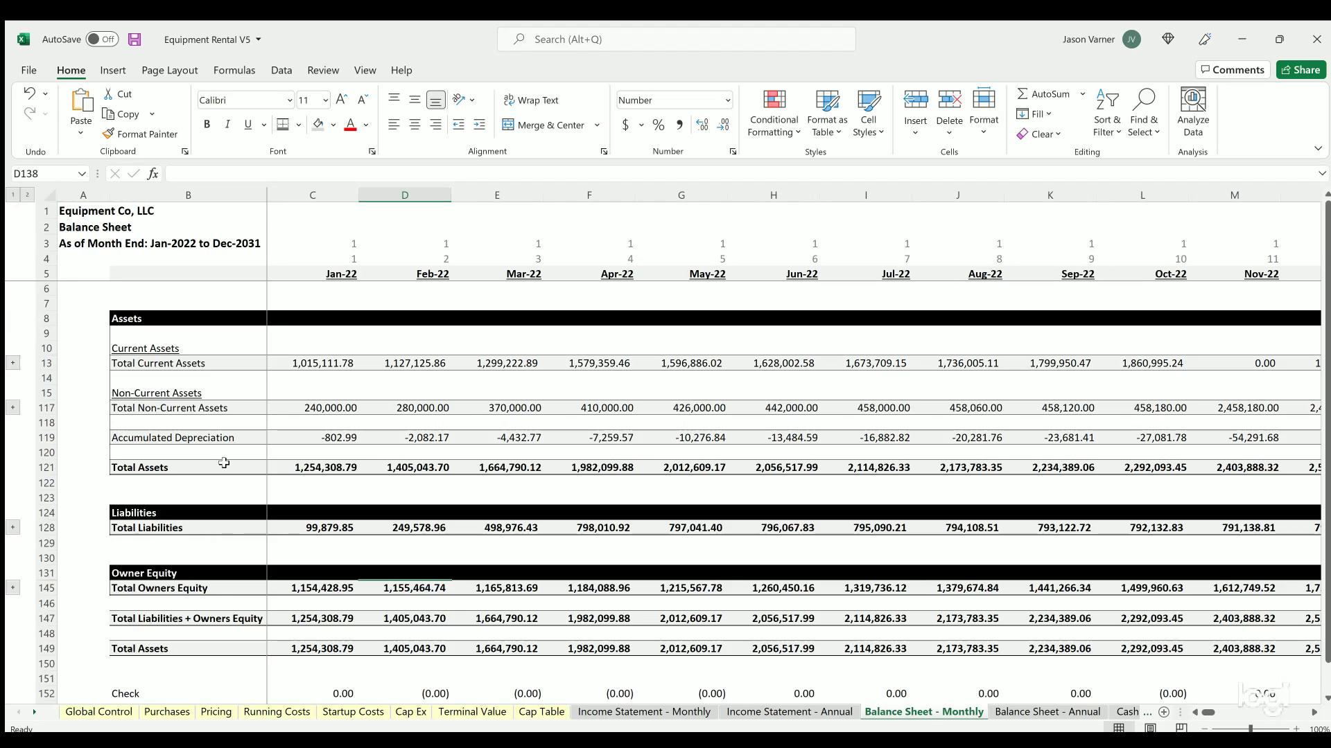
scroll(347, 552, down, 3)
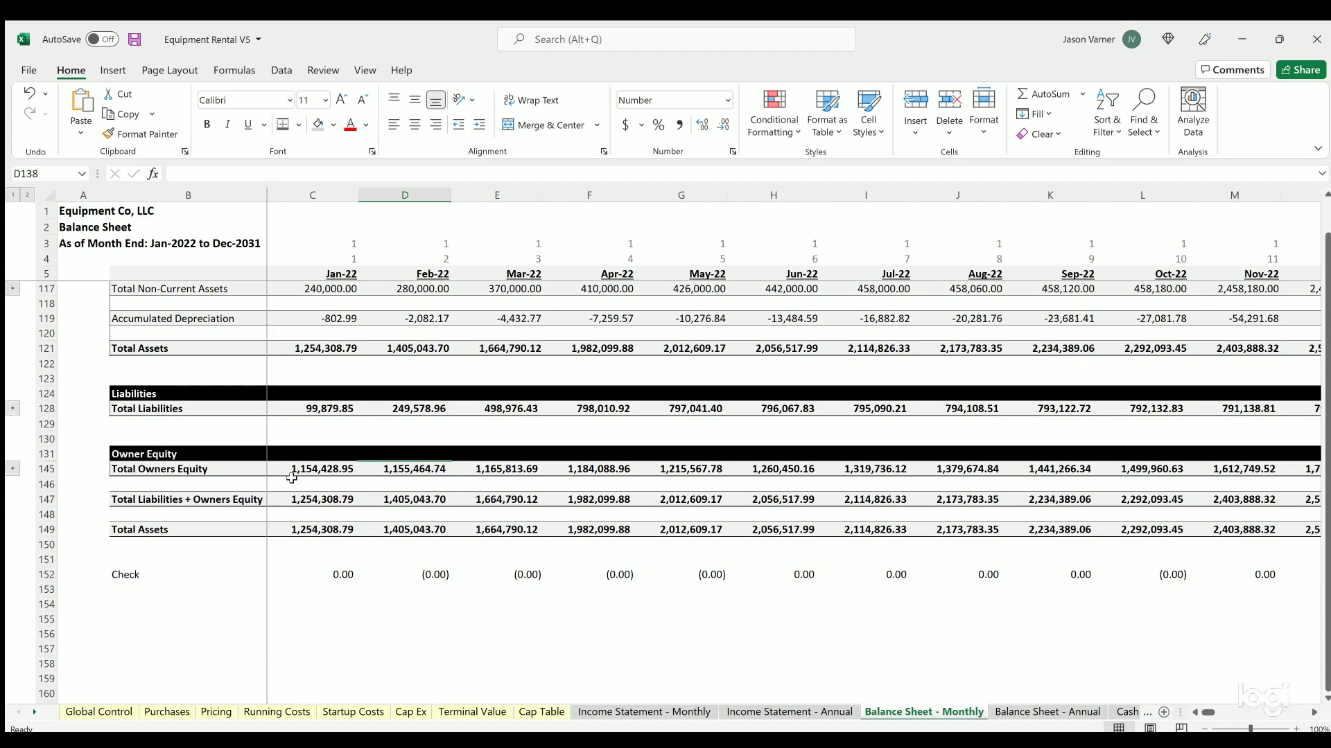
scroll(291, 479, up, 3)
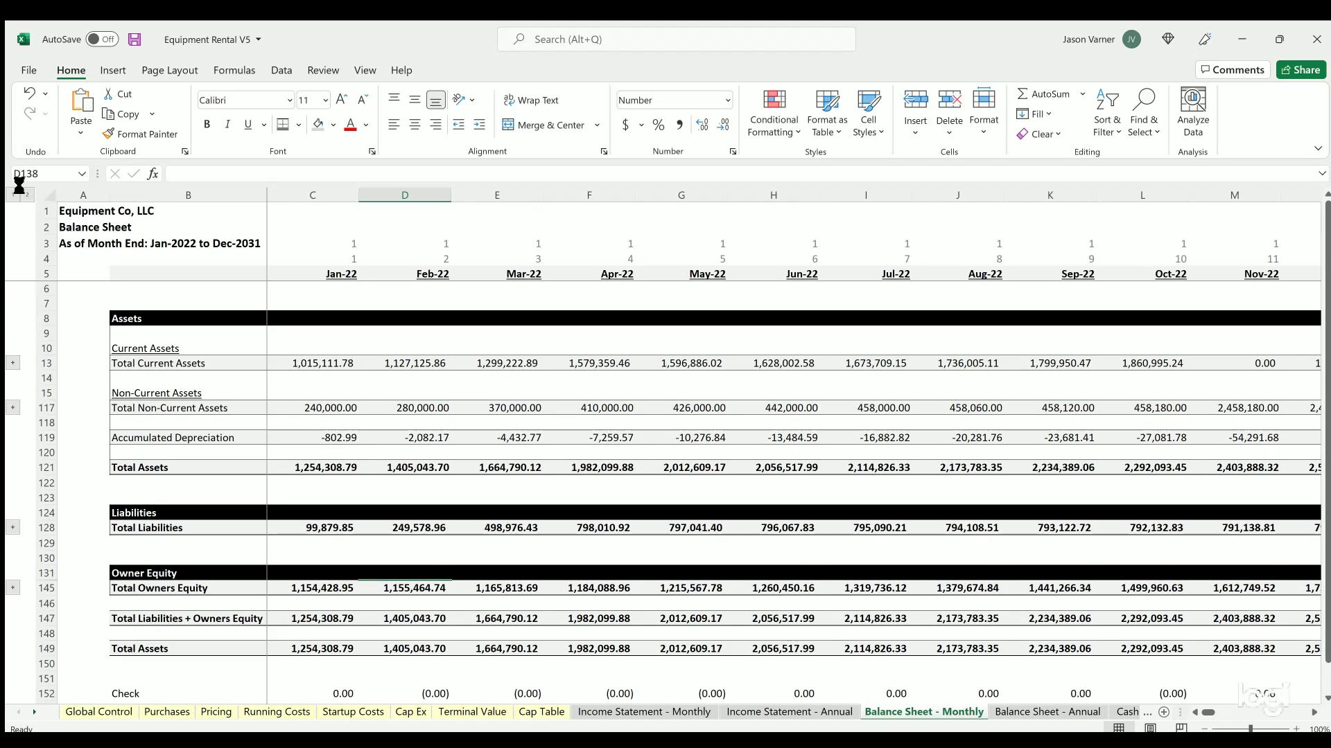
click(27, 194)
scroll(393, 447, down, 20)
scroll(392, 447, down, 15)
scroll(395, 451, up, 20)
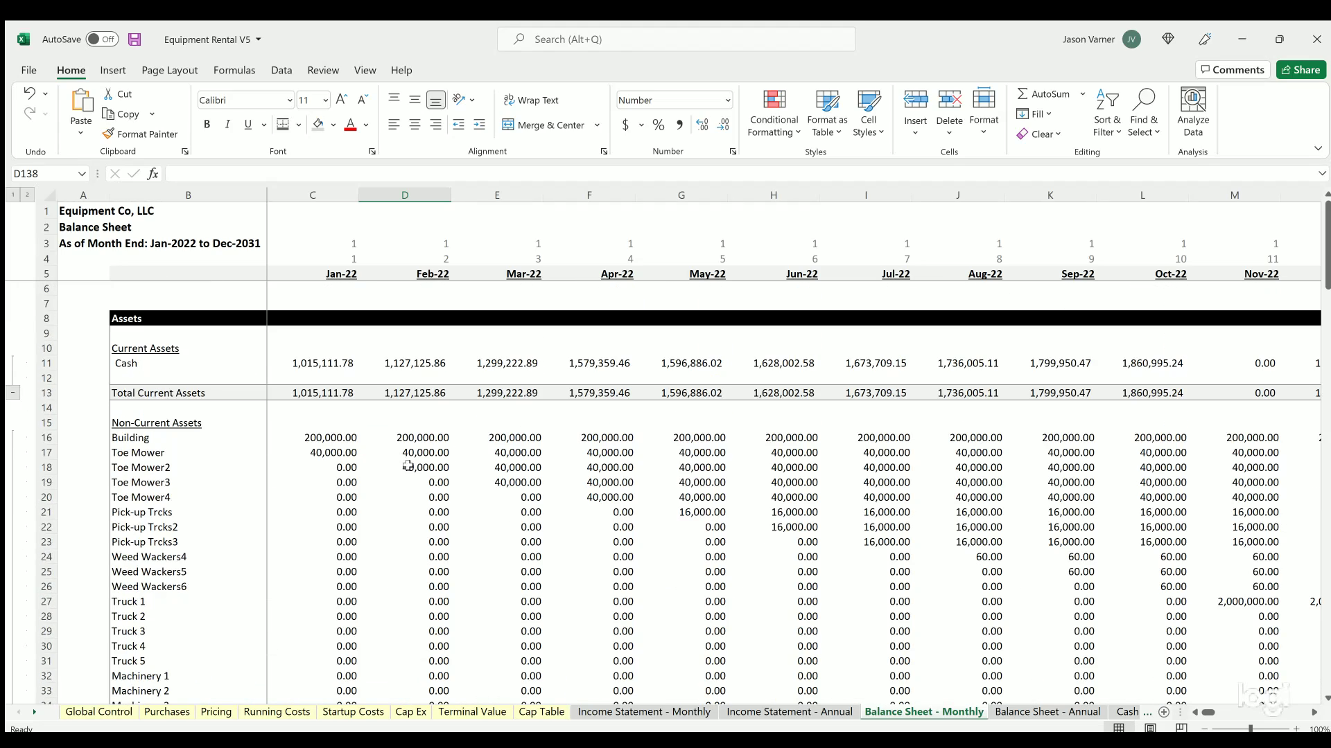
- Examine the Balance Sheet - Annual sheet with its row groups collapsed to totals and expanded to full detail
click(1023, 712)
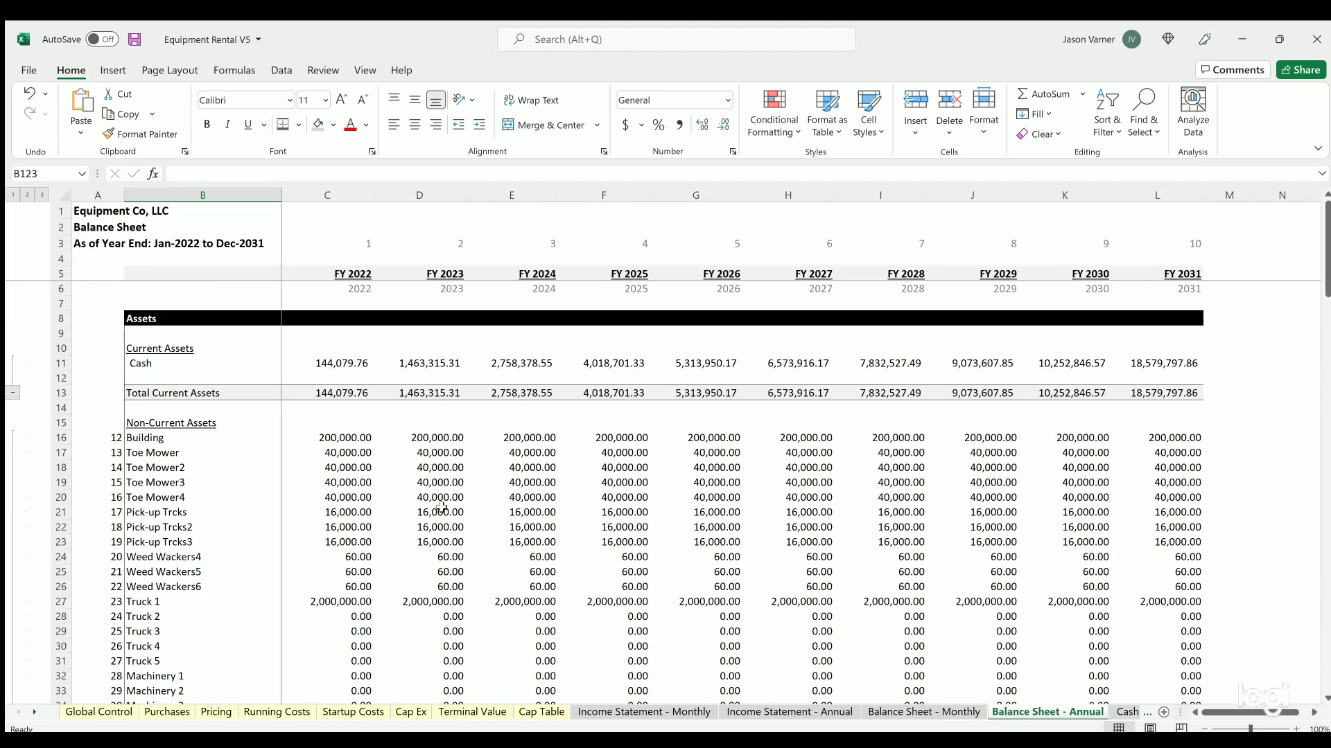
click(13, 195)
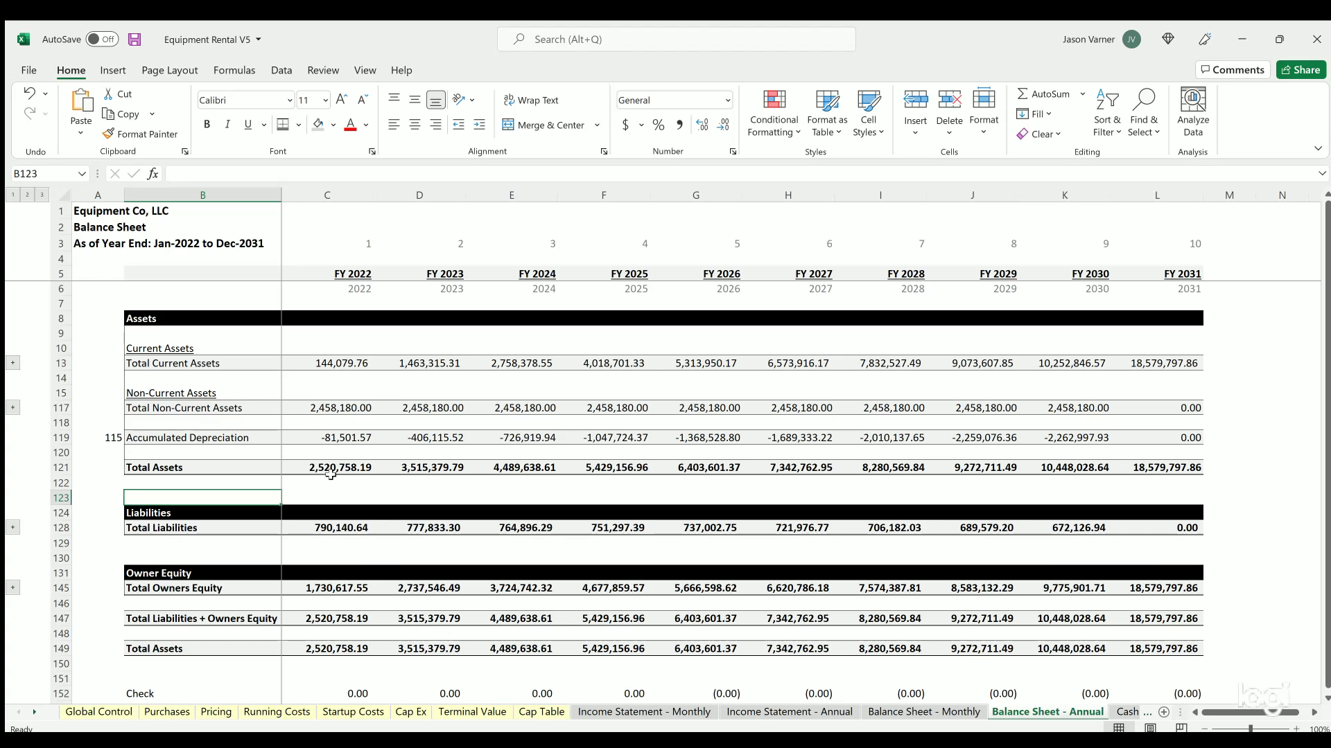
scroll(341, 493, down, 3)
scroll(341, 493, up, 3)
click(25, 194)
click(13, 195)
click(42, 195)
scroll(991, 712, down, 3)
- View the Cash Flow Statement - Monthly sheet, save the workbook, and open the Cash Flow Statement - Annual sheet
click(991, 712)
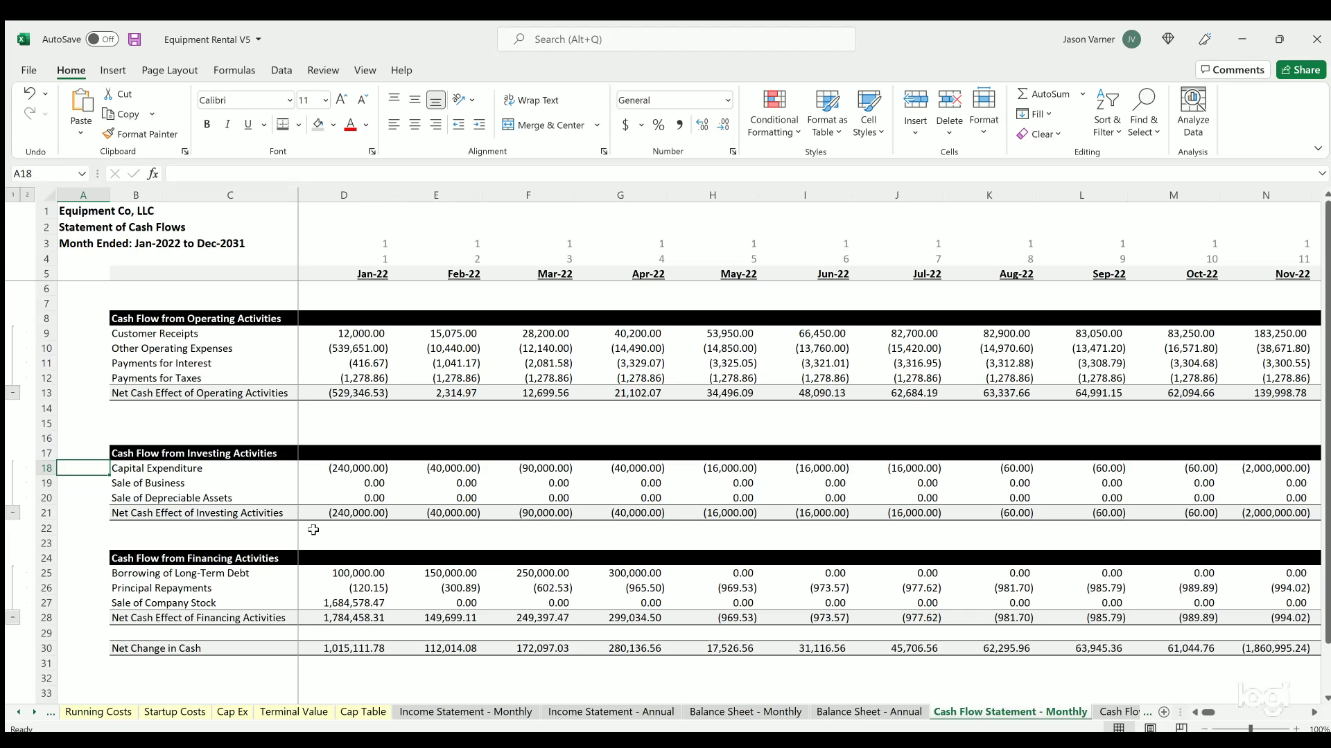
click(132, 39)
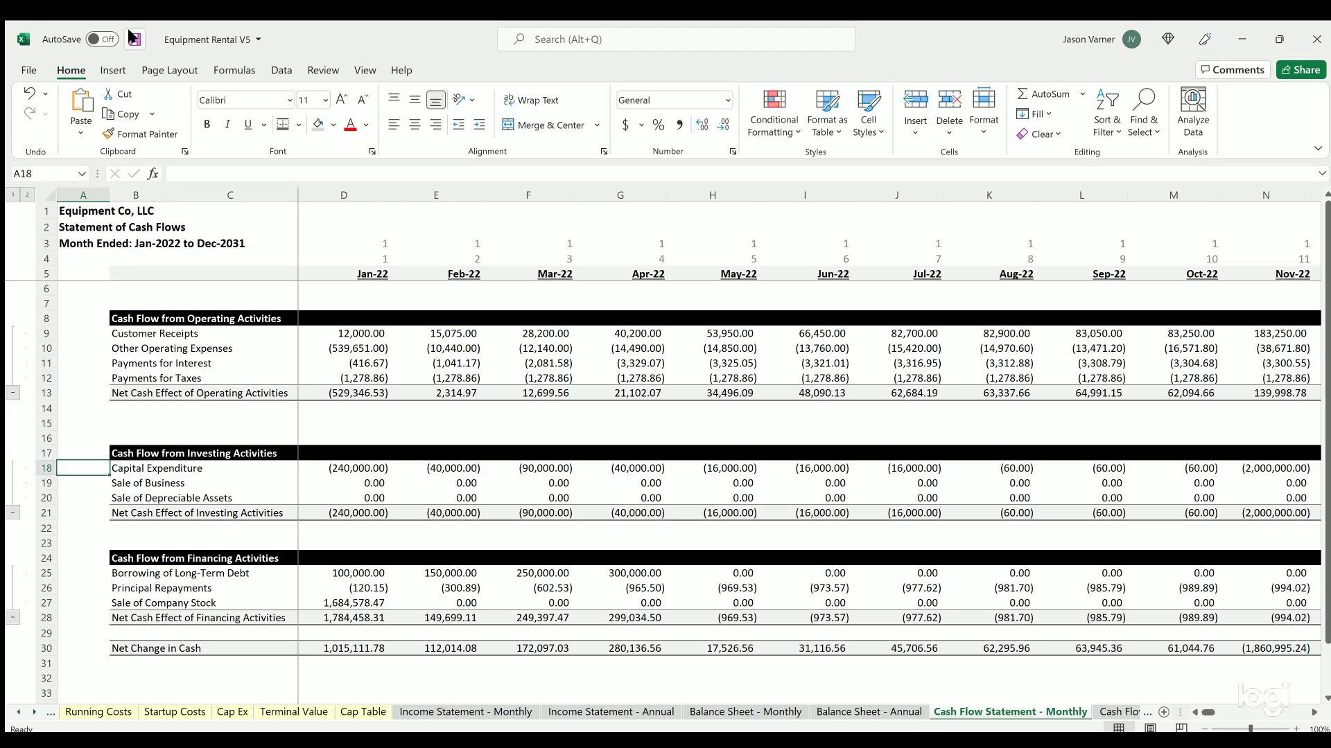
click(1109, 711)
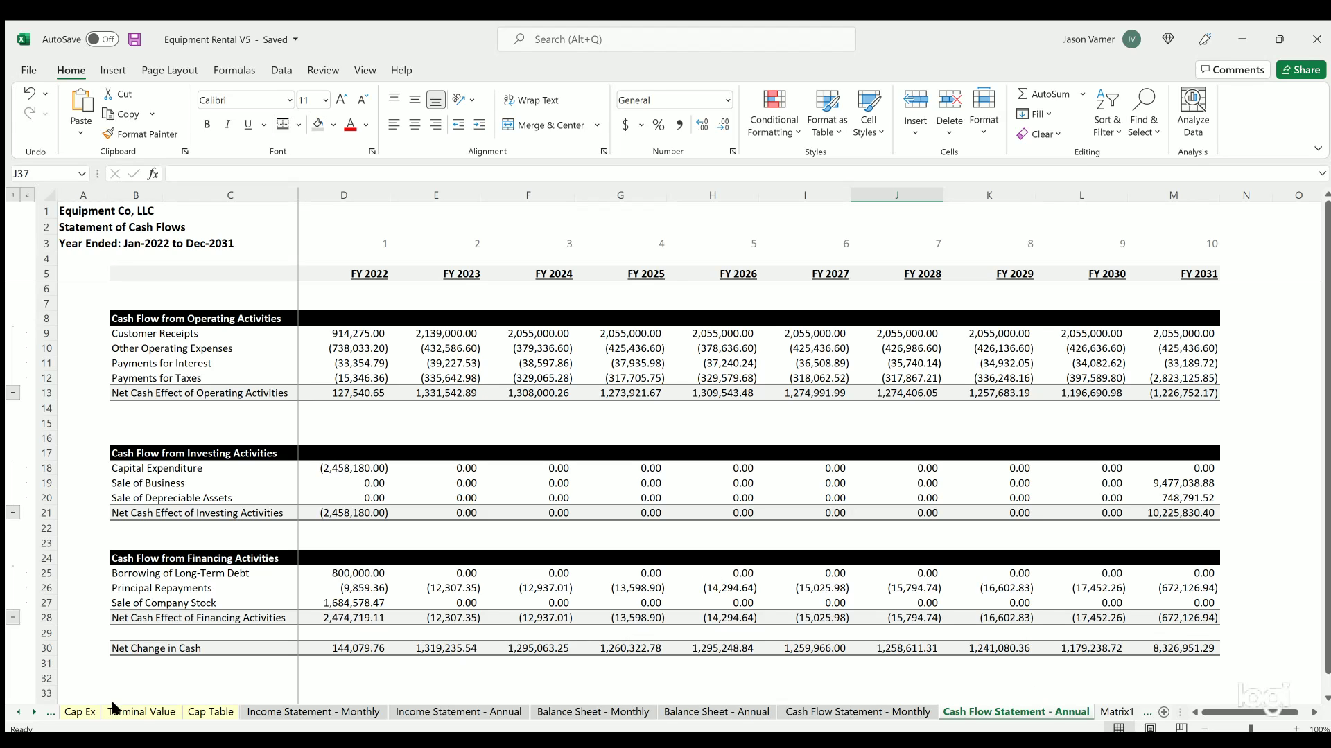
- Open the Distributions sheet and inspect the project IRR formula, FY 2022 cash returns and outlays, and Year 0 equity contributions
click(34, 711)
click(34, 712)
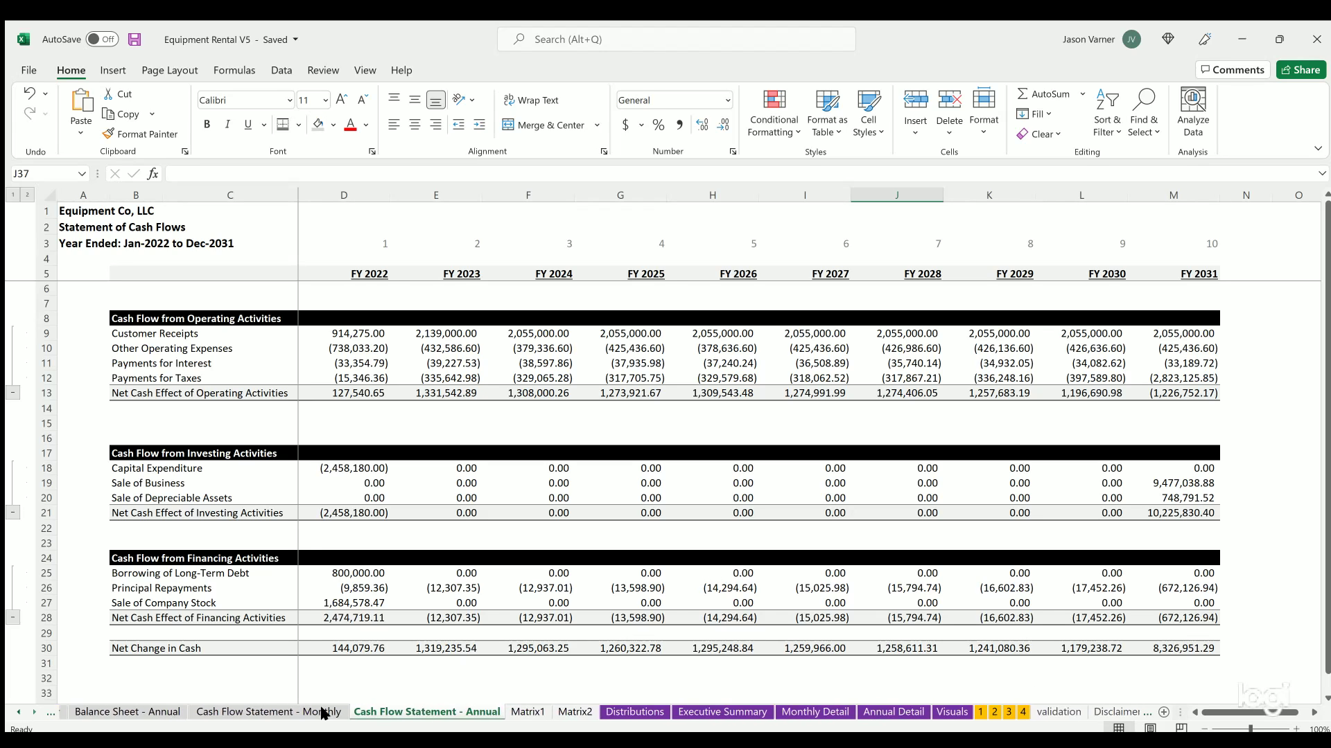
click(626, 712)
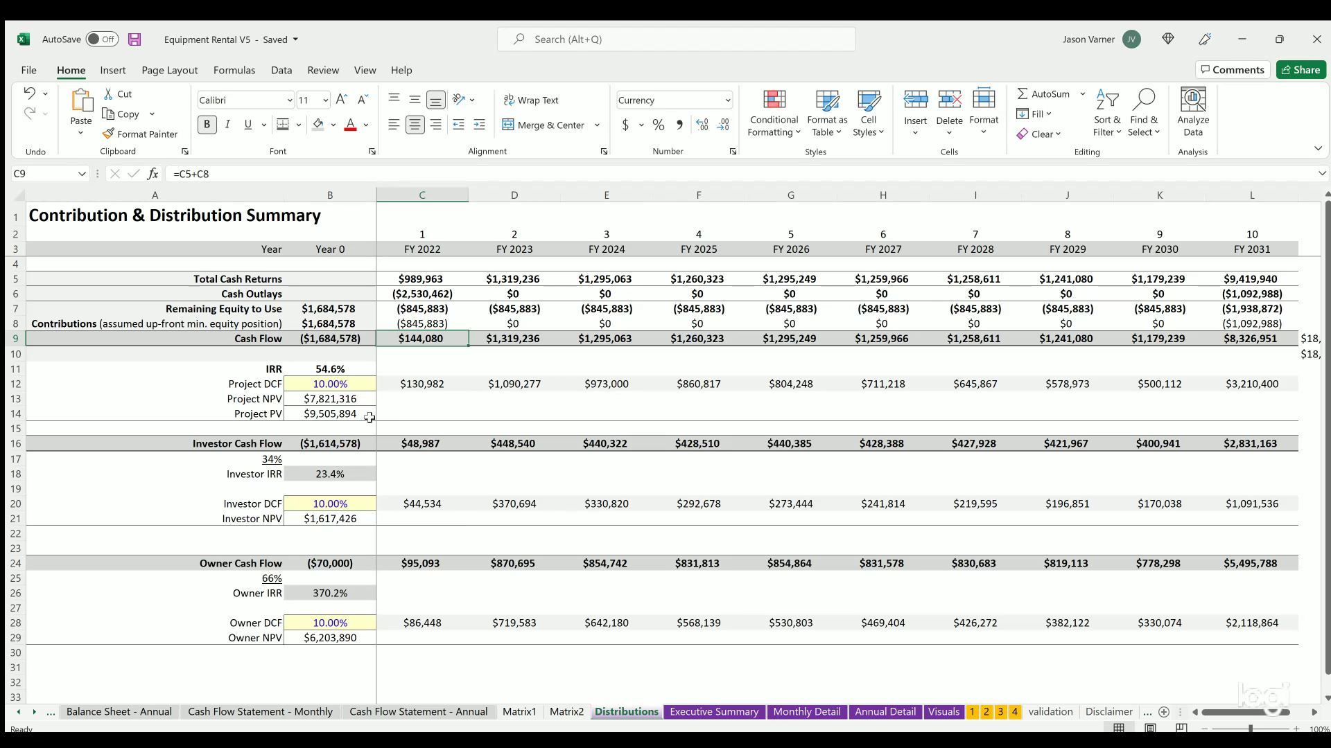
click(315, 368)
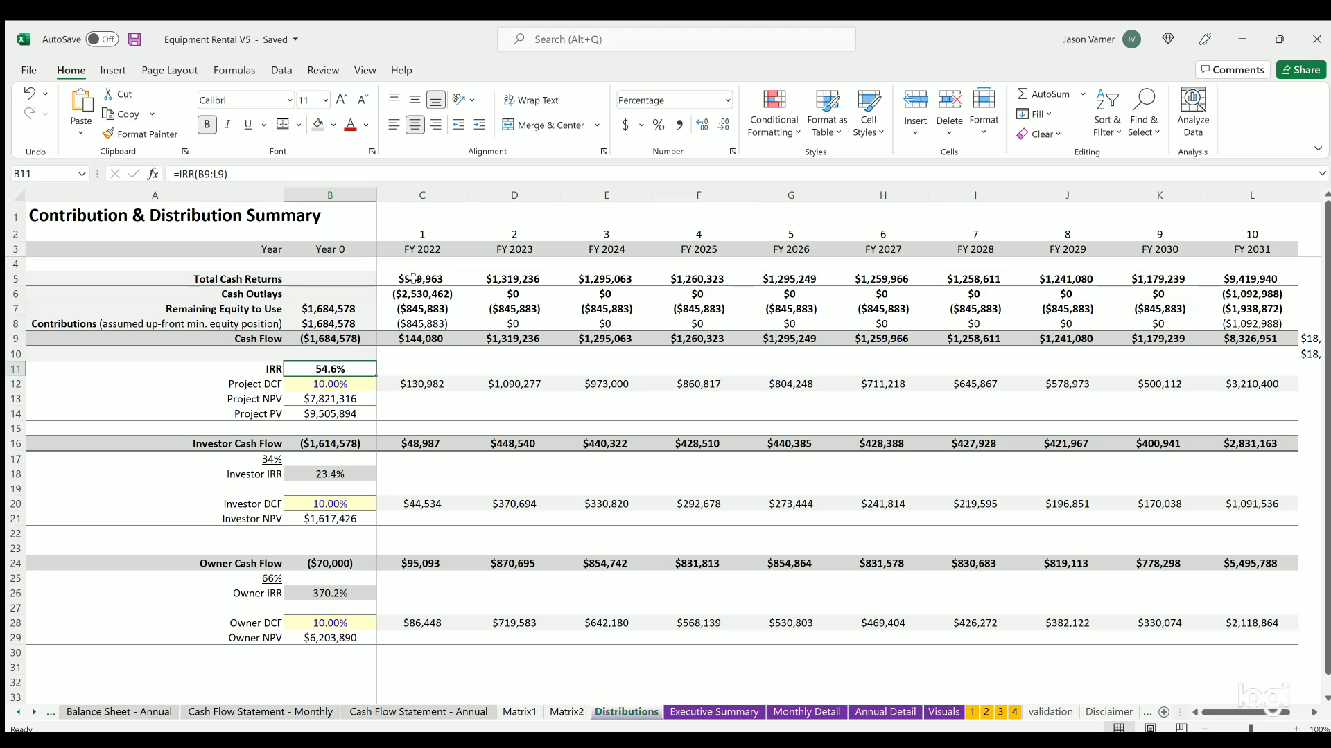
mouse_move(413, 279)
mouse_down()
mouse_move(1230, 276)
mouse_move(1104, 297)
mouse_move(415, 286)
mouse_up()
drag(327, 307, 322, 324)
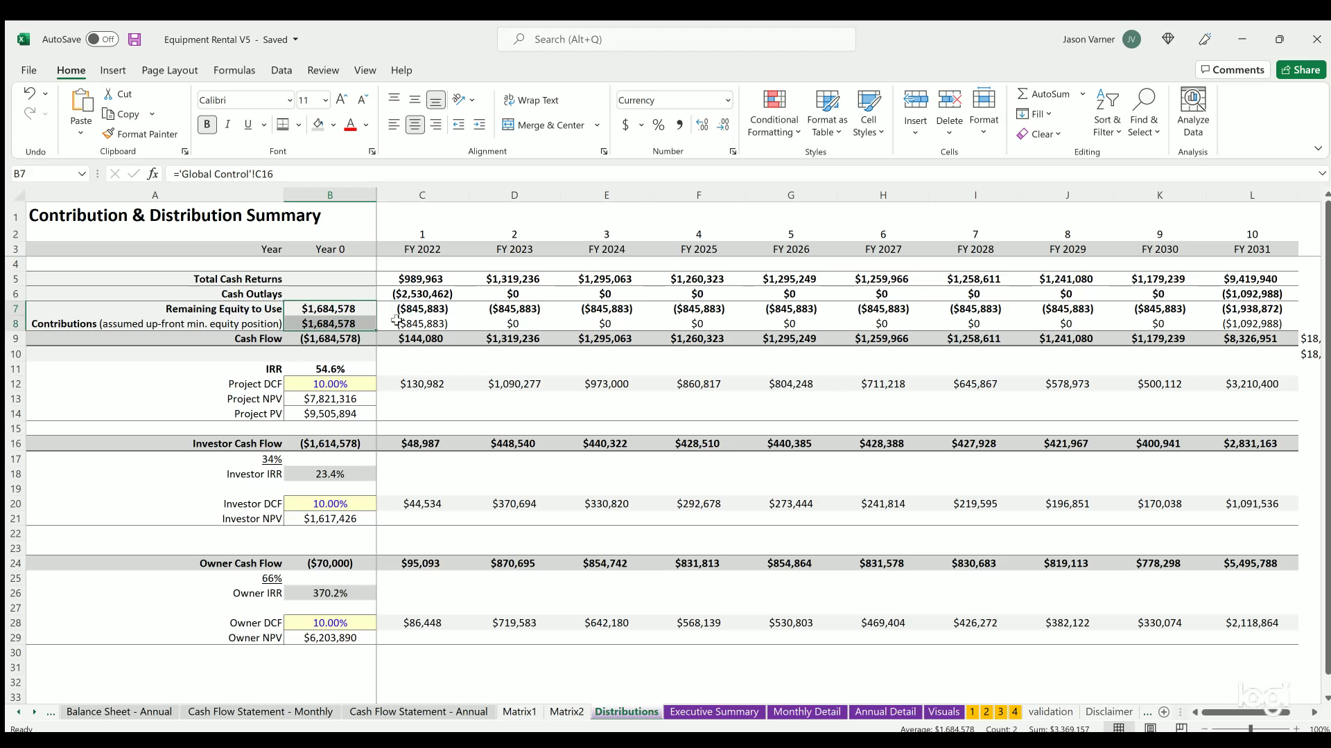
- Inspect the Cash Flow row across FY 2022 to FY 2031 and the FY 2031 contribution and total cash return formulas
drag(410, 338, 1237, 343)
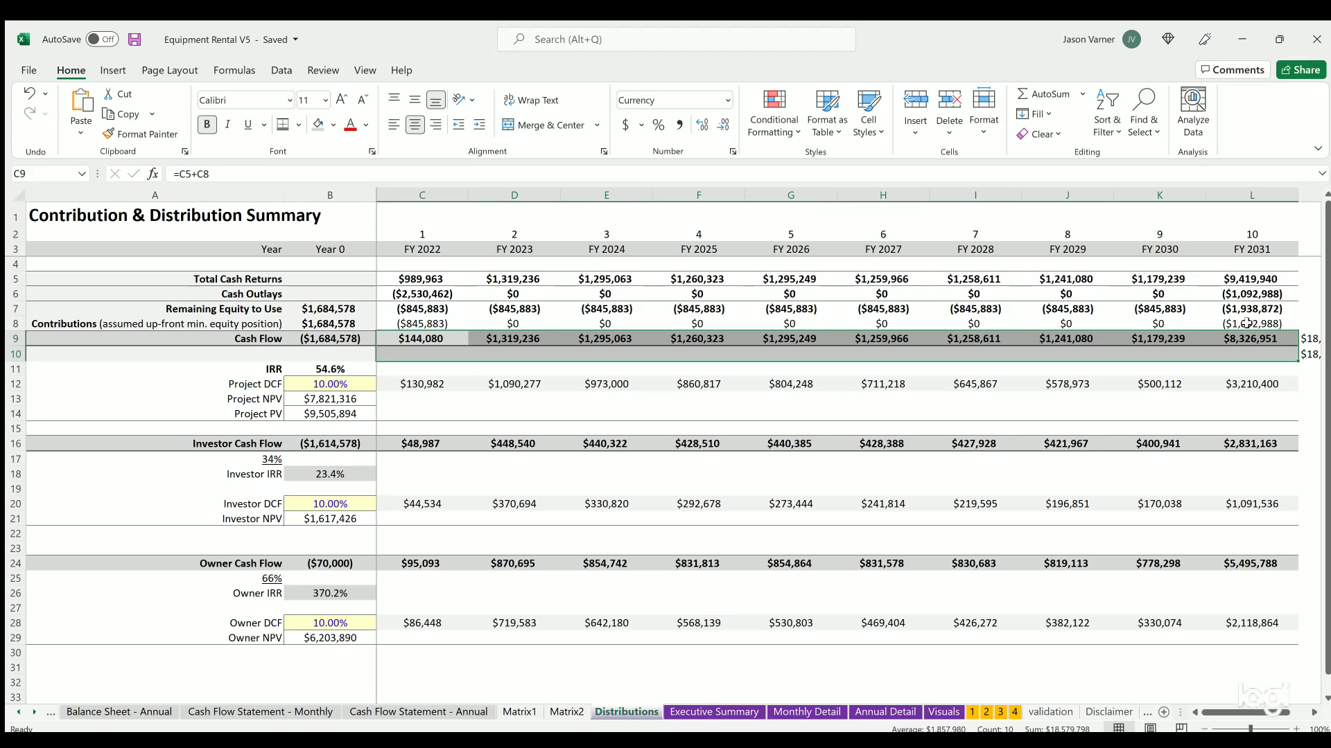
click(1245, 320)
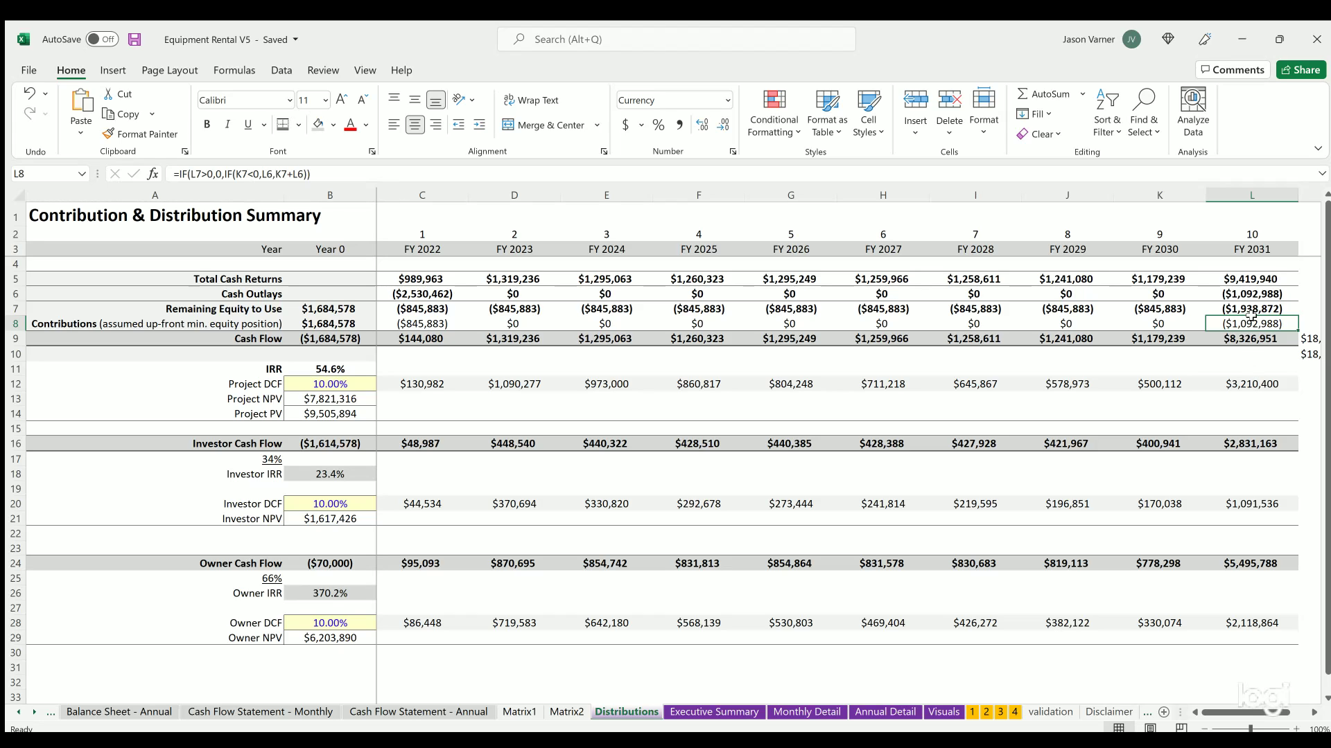
click(1245, 277)
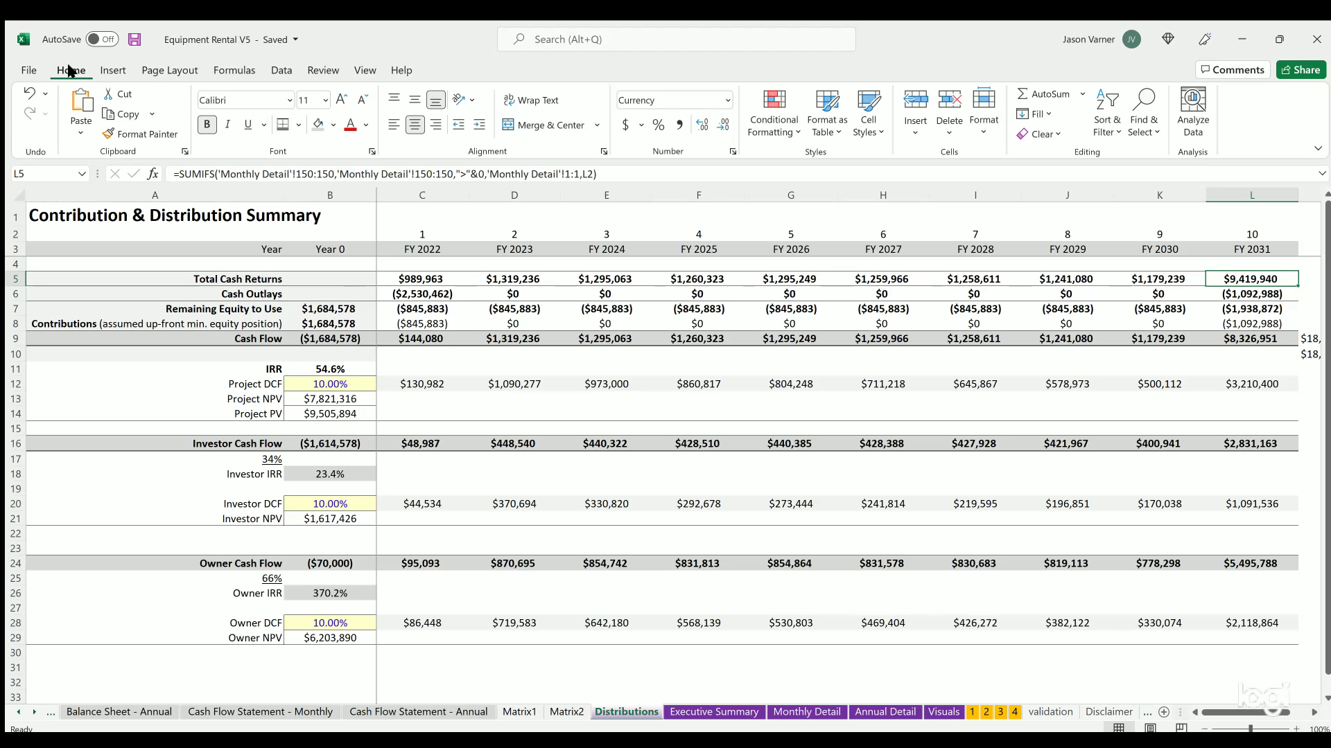
- Save the workbook and inspect the cash flow check formula in N10 beside the FY 2031 column
click(134, 39)
drag(1251, 338, 1204, 339)
click(1205, 354)
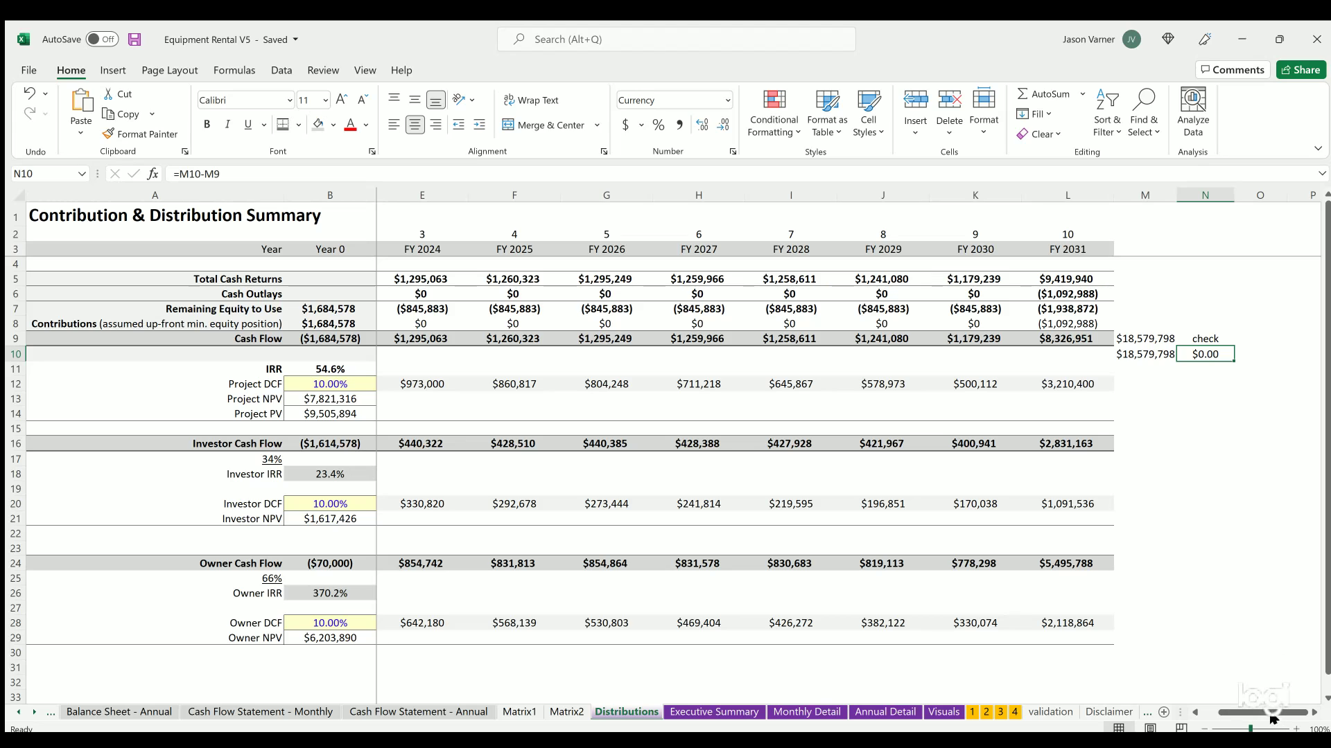
drag(1272, 712, 1256, 713)
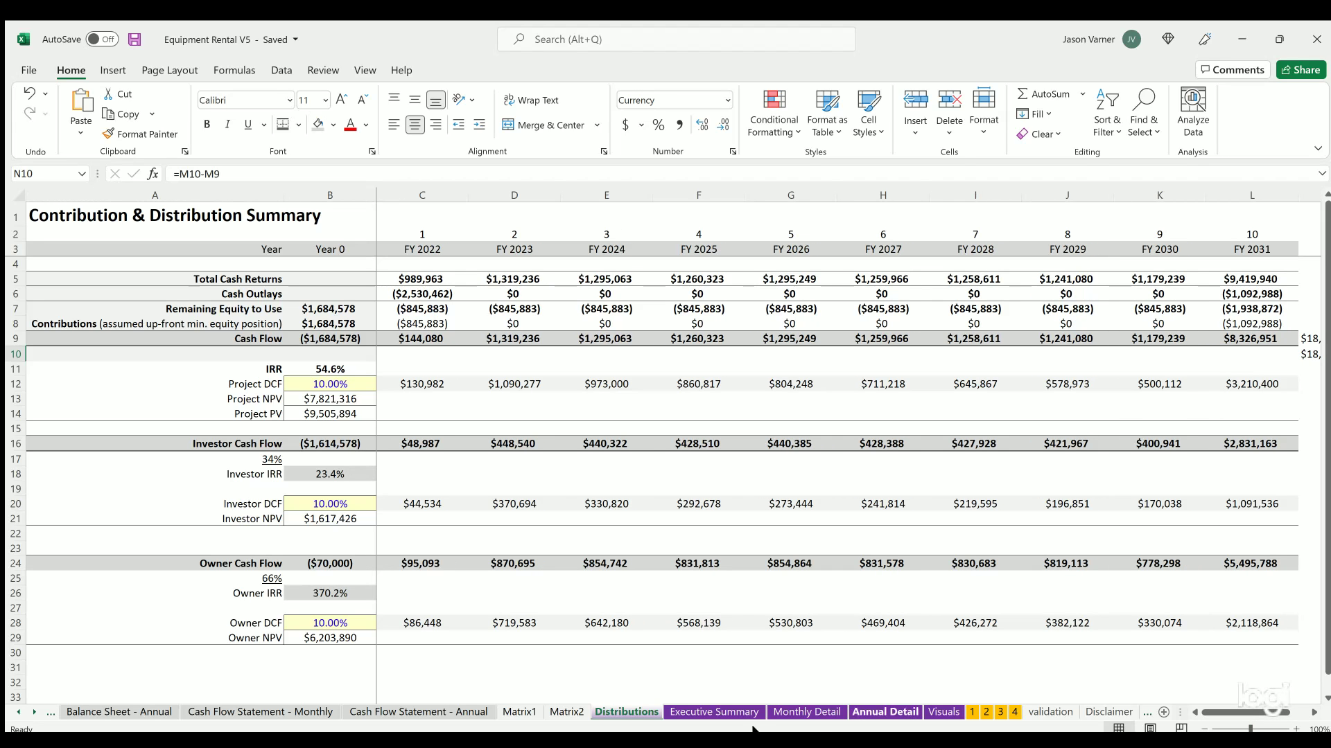
- Review the 10-Year Executive Summary on its sheet, including the After-Tax Cash Flow row across all years
click(714, 711)
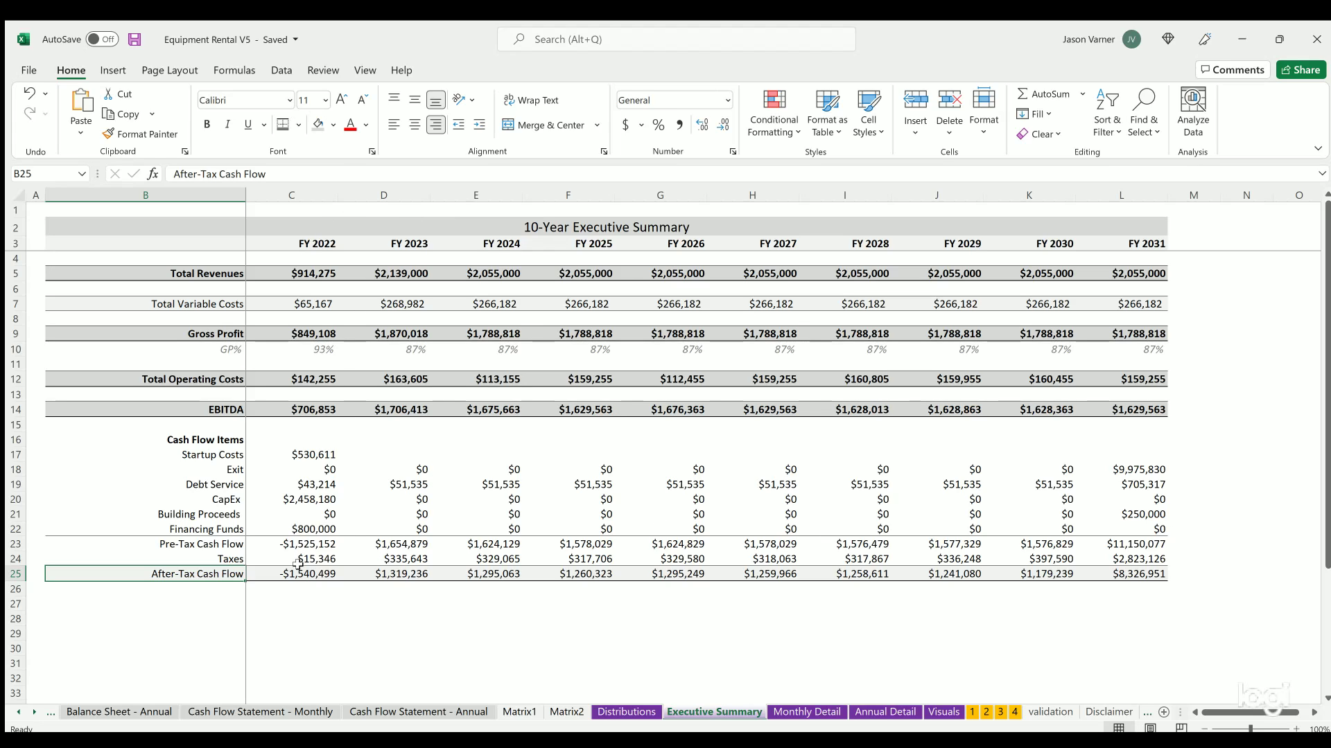
drag(299, 569, 1116, 574)
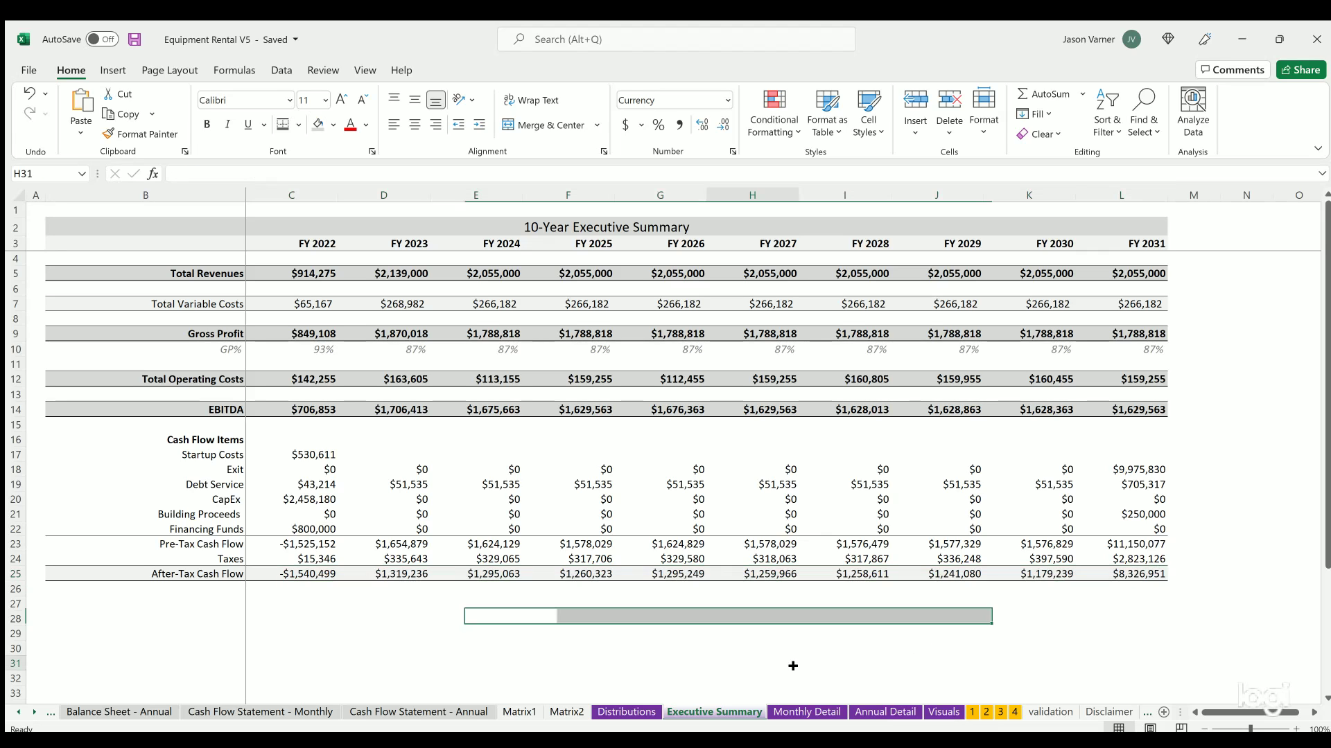
- Review the Monthly Detail sheet from revenue through EBITDA and debt service to the Loan 3 balance and Building Purchase formulas
click(790, 711)
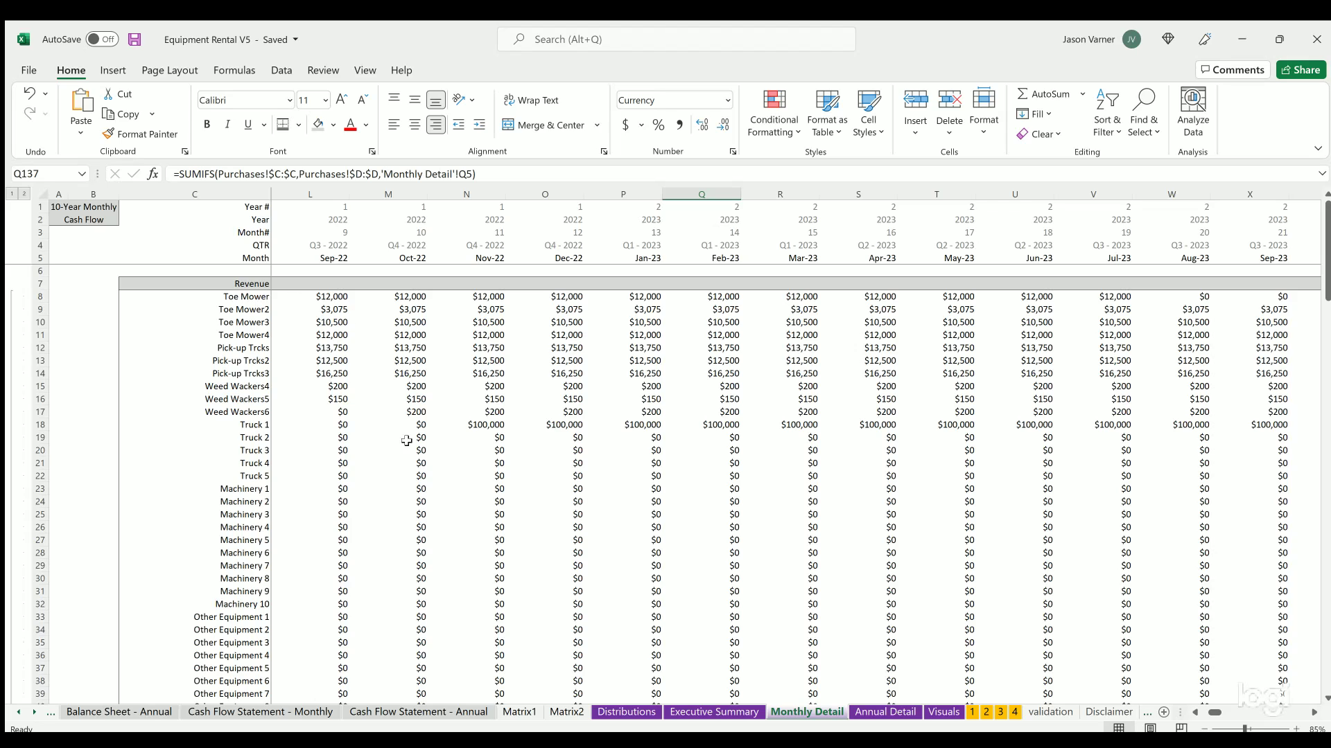
scroll(407, 442, down, 20)
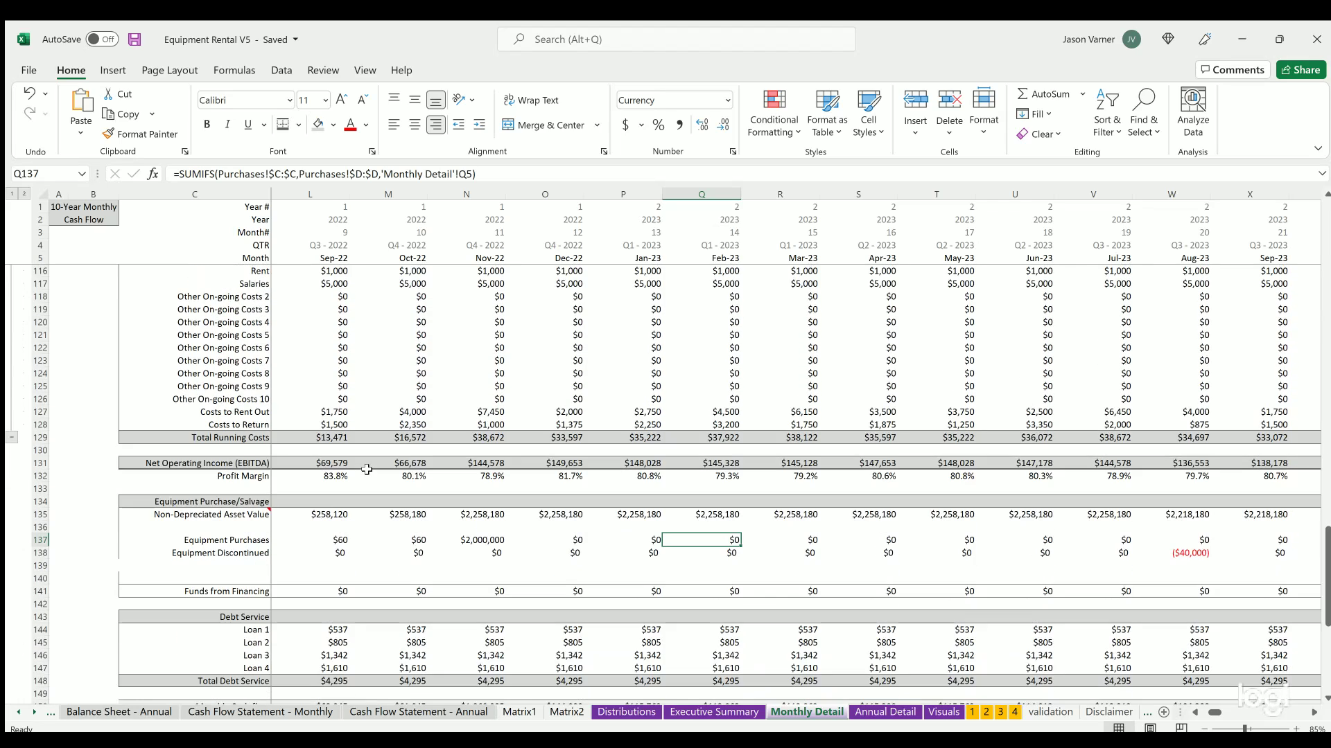
scroll(407, 382, down, 4)
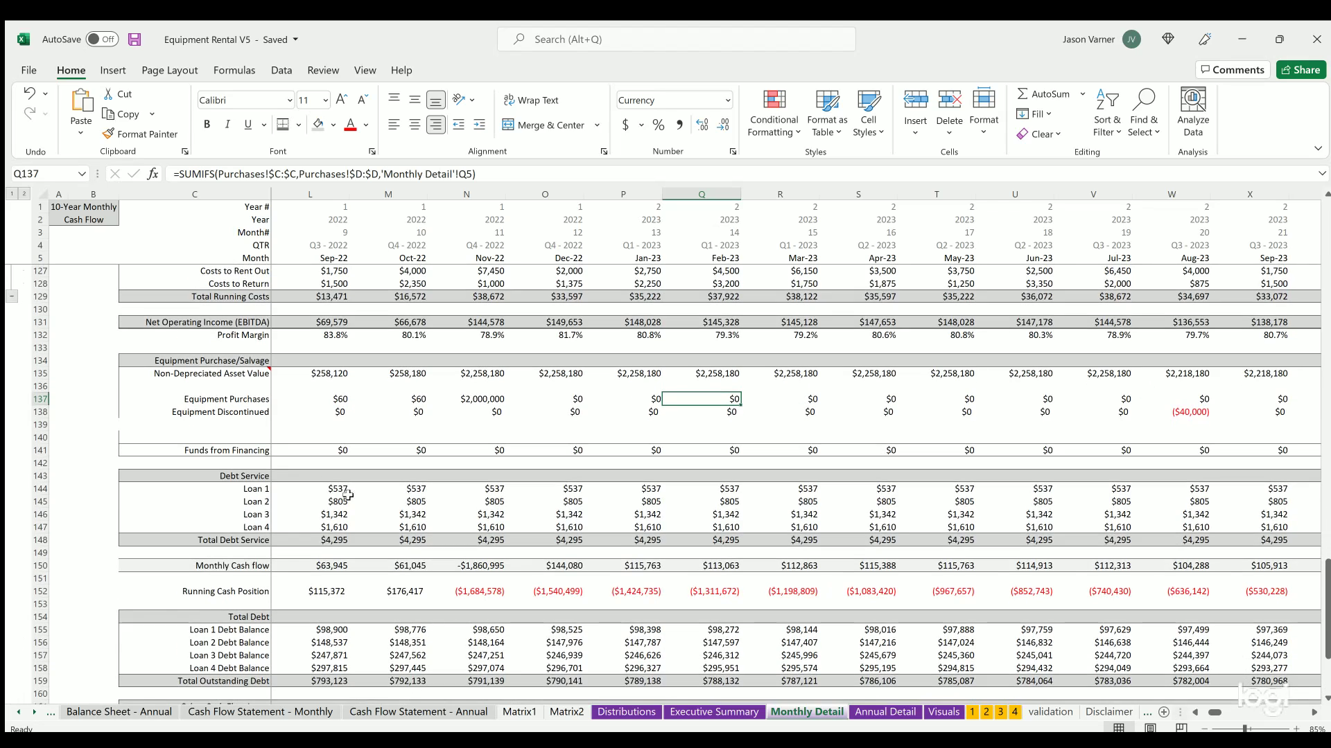
scroll(430, 492, down, 4)
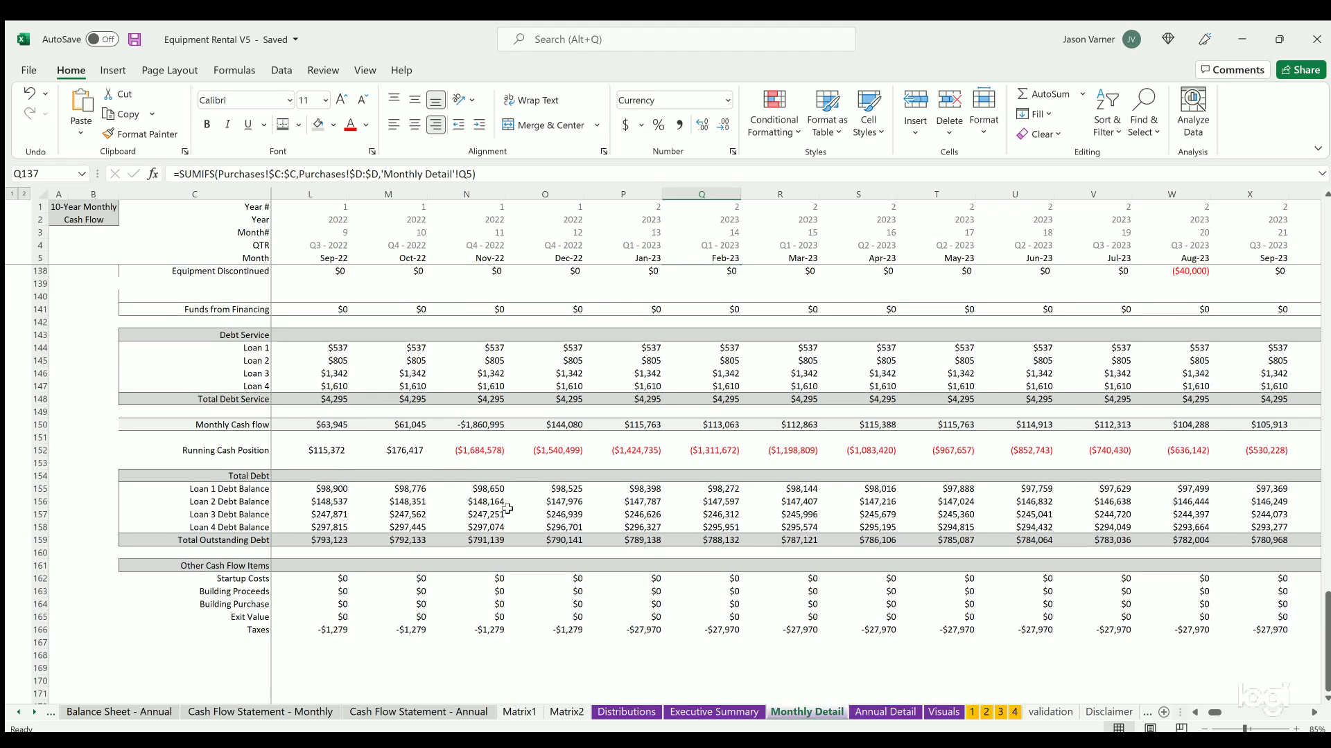
click(484, 514)
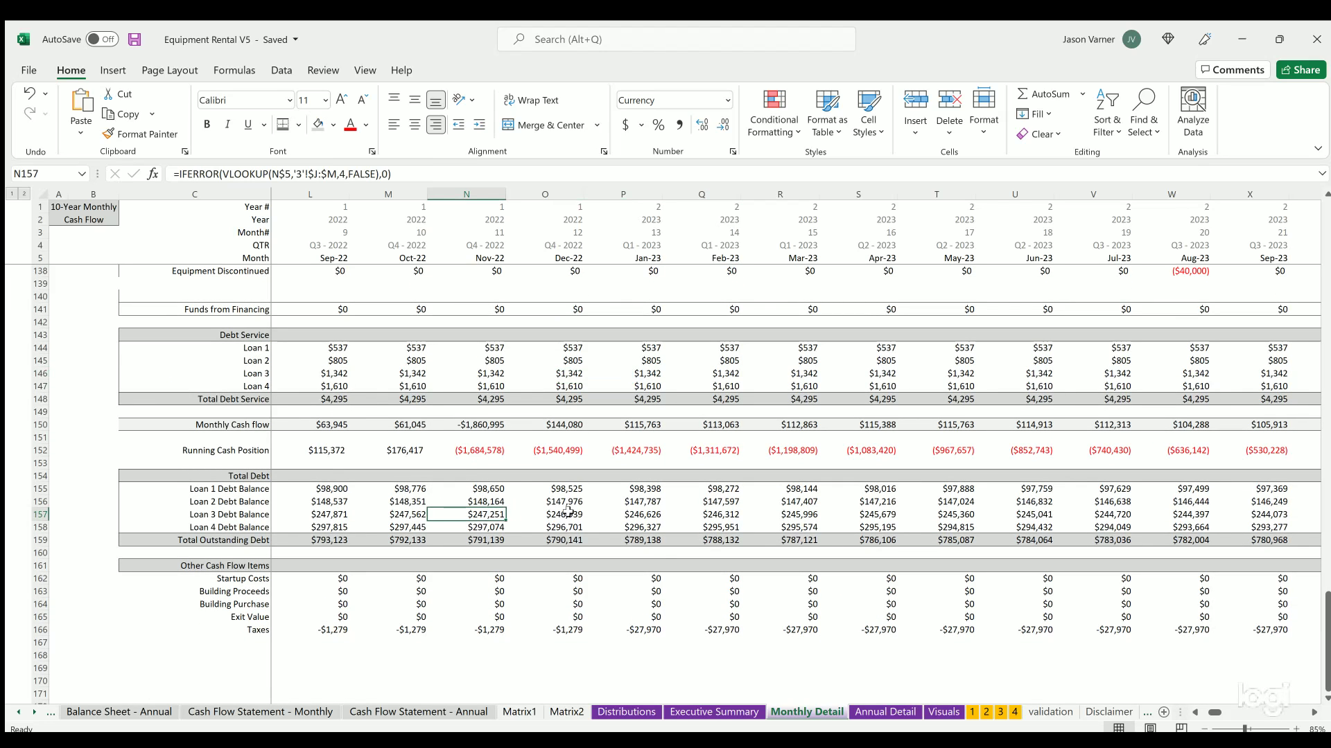
click(485, 602)
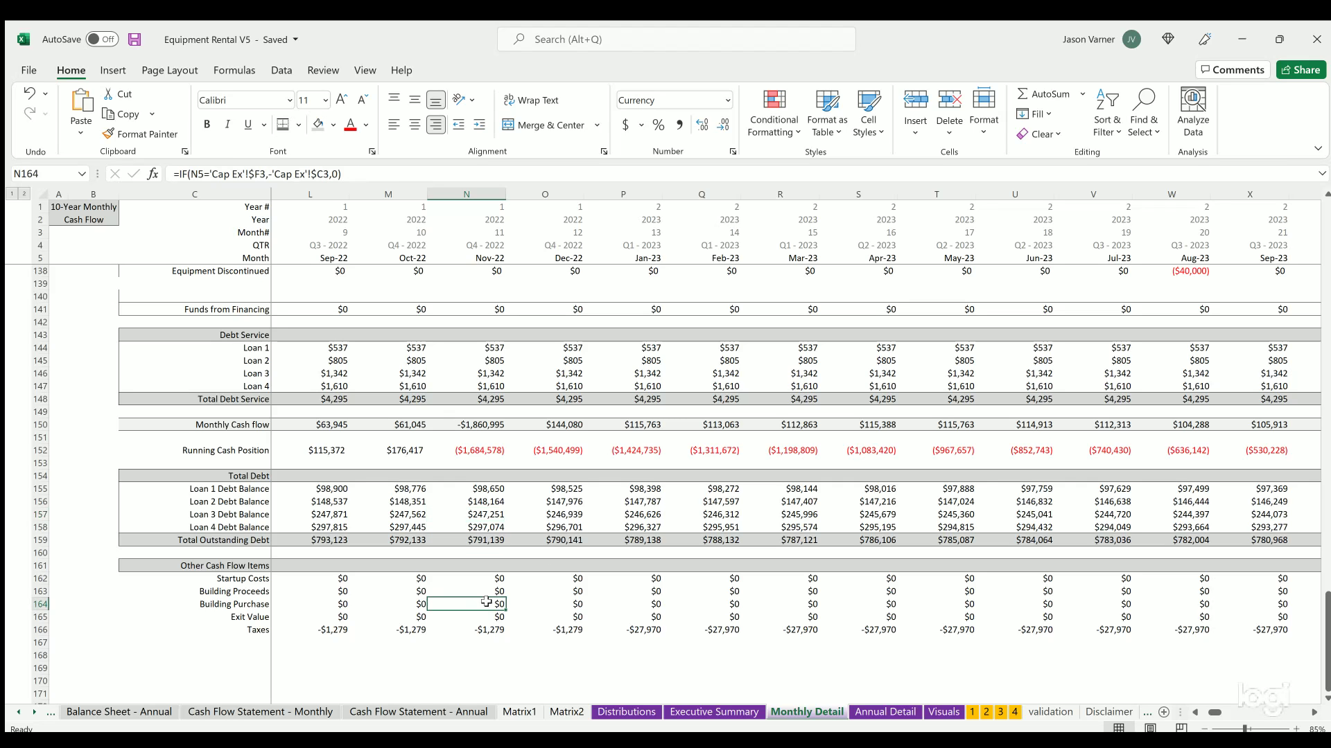
- View the Monthly Detail figures from Jan-22 up to the revenue rows, and open the Annual Detail sheet
drag(1215, 712, 1168, 713)
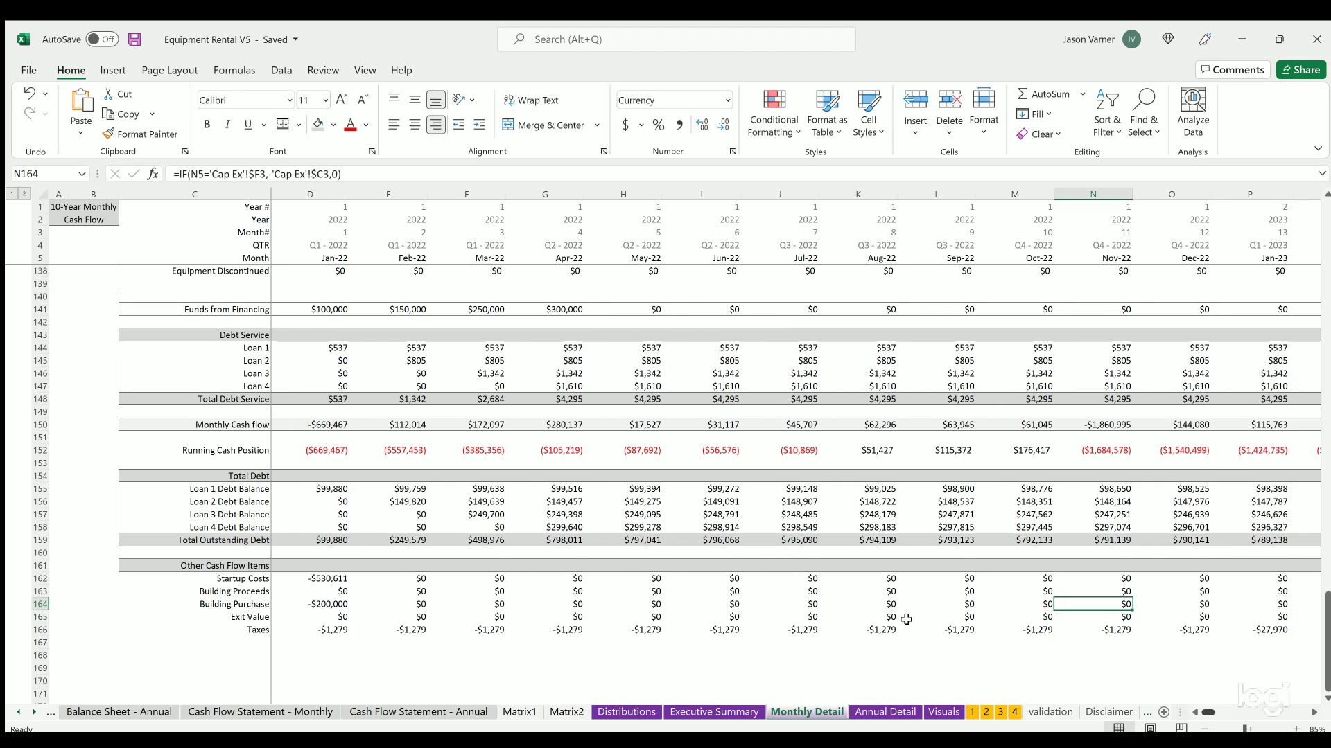
scroll(224, 409, up, 20)
scroll(224, 409, up, 7)
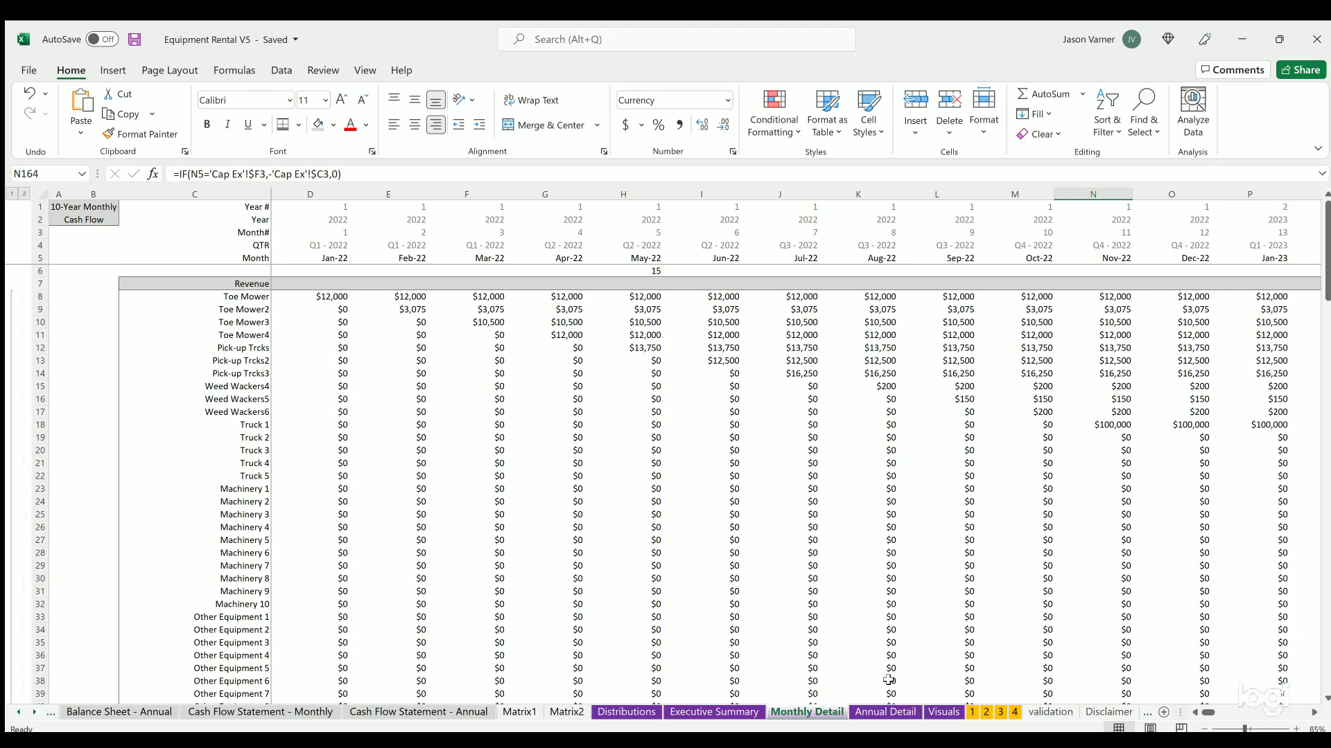
key(ctrl+Page_Down)
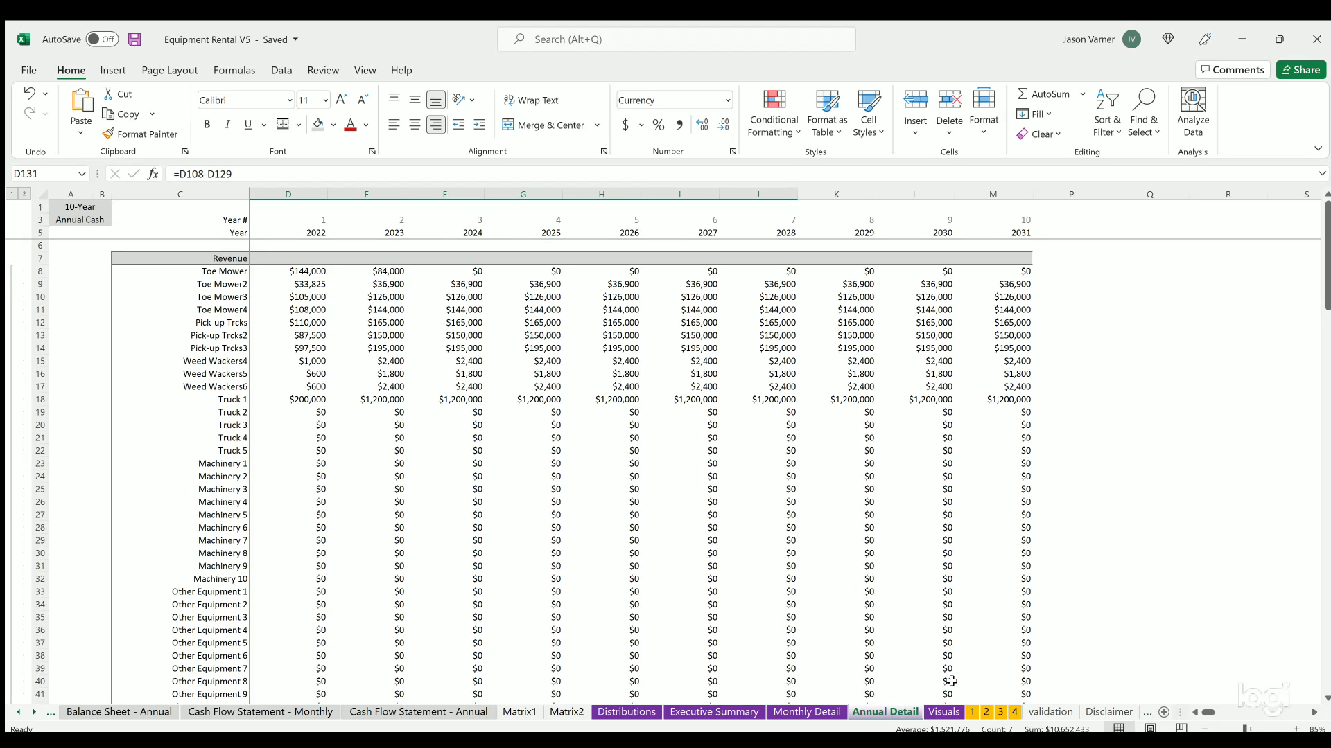
- Return to the Main Project Assumptions on the Global Control sheet and save the workbook
click(18, 713)
click(18, 713)
click(18, 713)
click(18, 713)
click(103, 712)
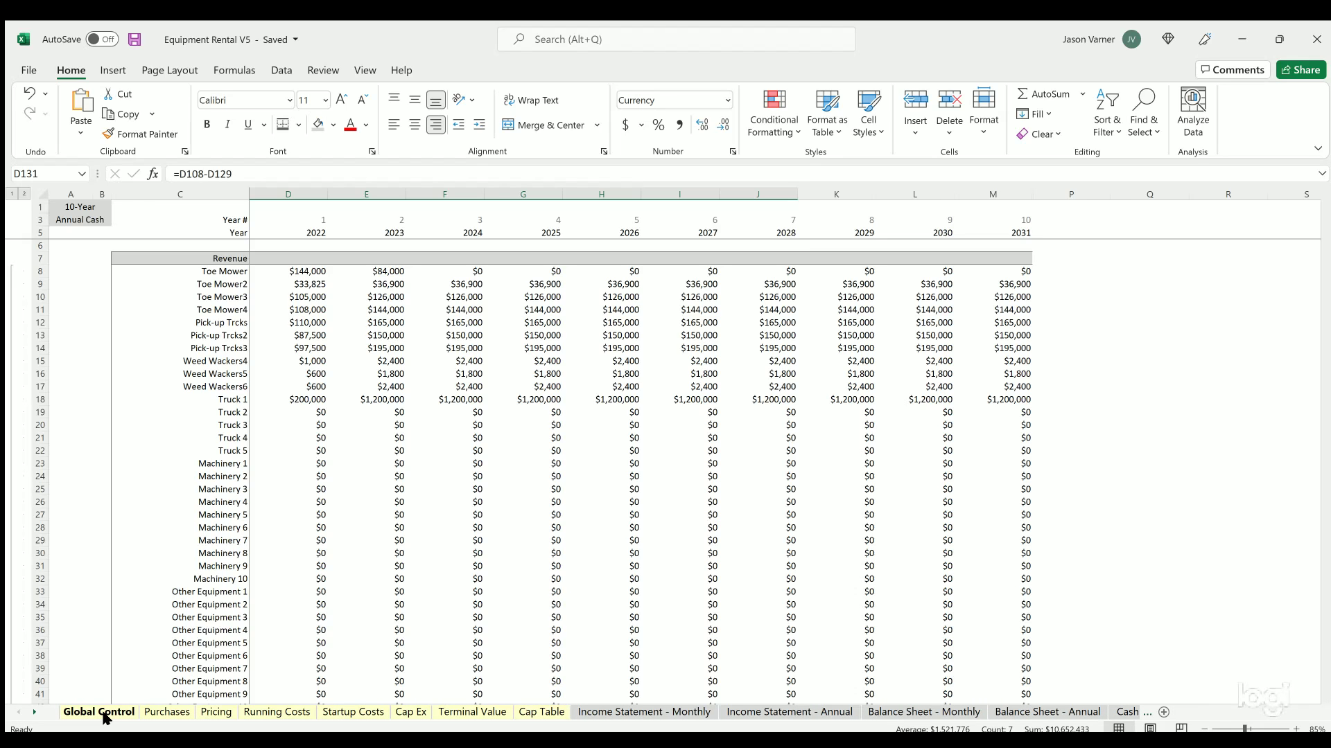
scroll(489, 556, up, 6)
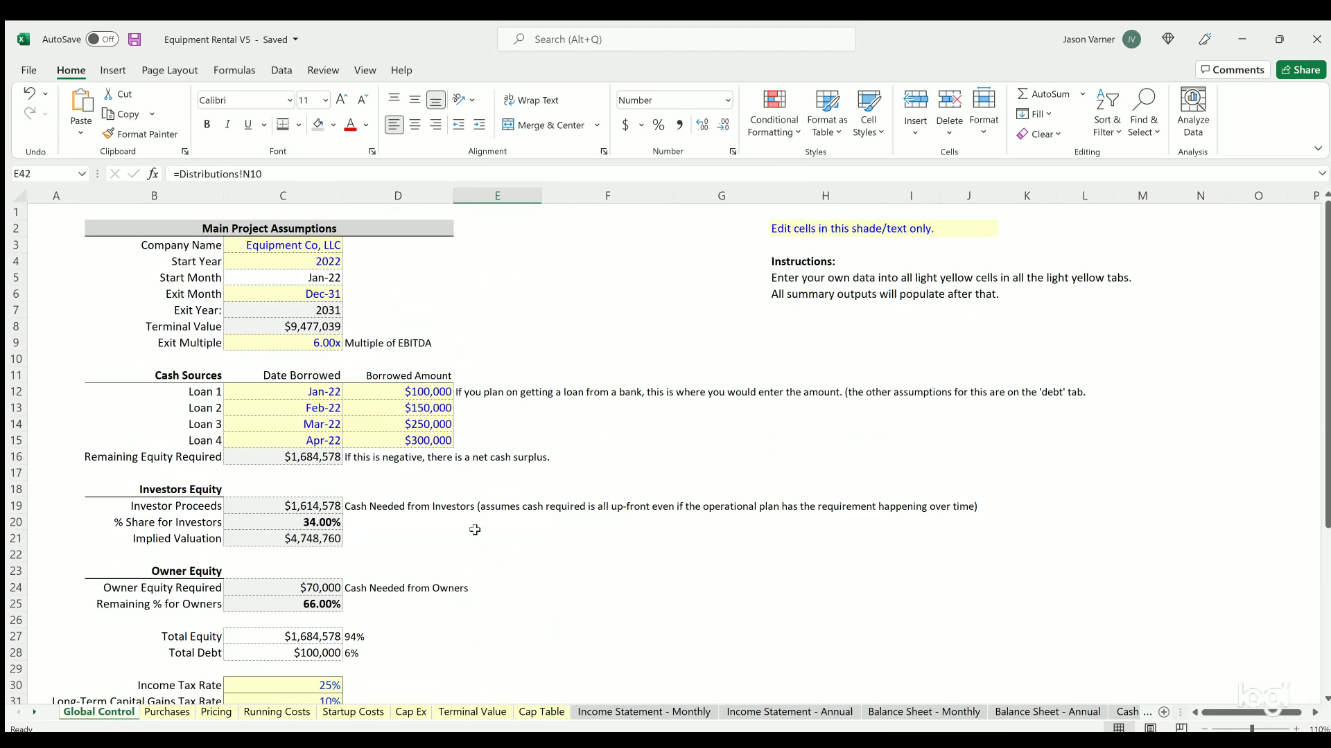
click(137, 38)
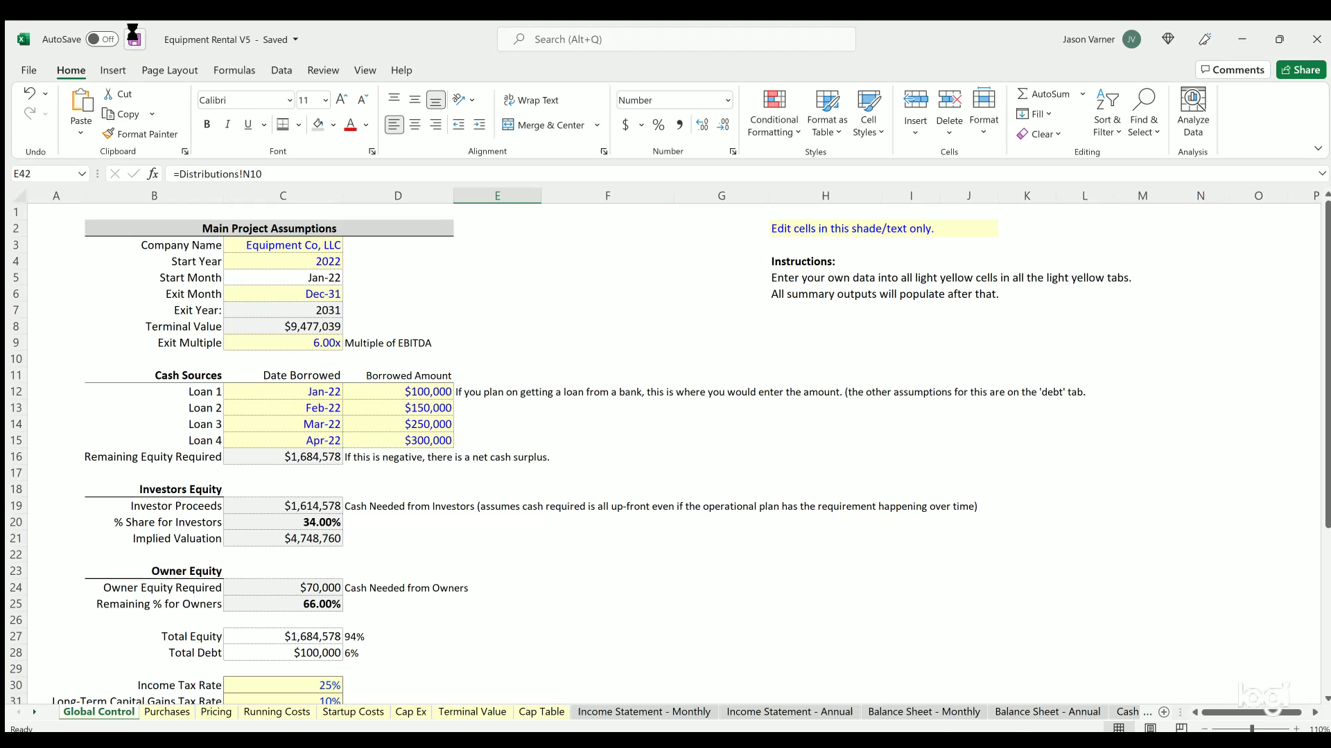